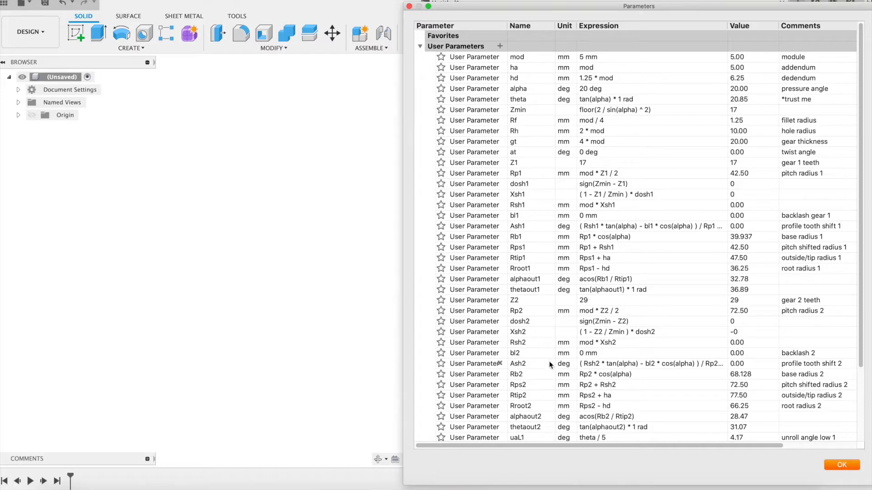
# Review the user parameters, set gear 1 teeth (Z1) to 19 and accept the parameter changes
pyautogui.scroll(-3, 546, 407)
pyautogui.scroll(-3, 546, 411)
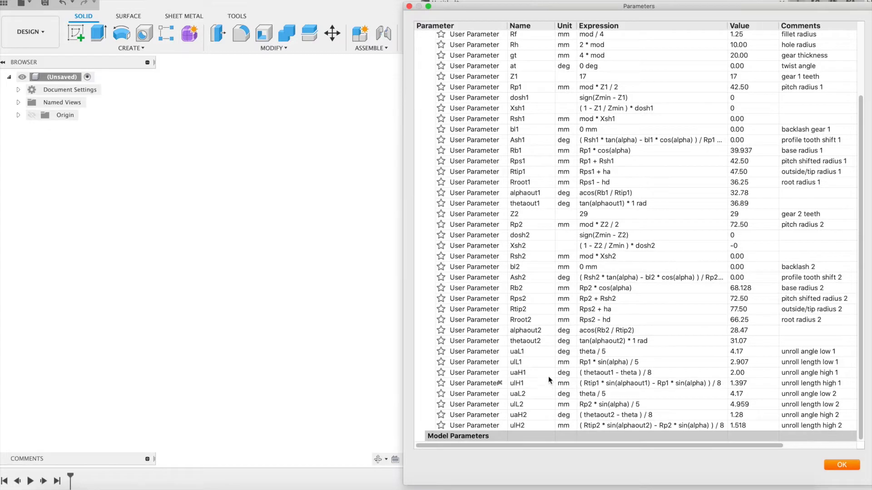
pyautogui.scroll(15, 548, 376)
pyautogui.click(606, 163)
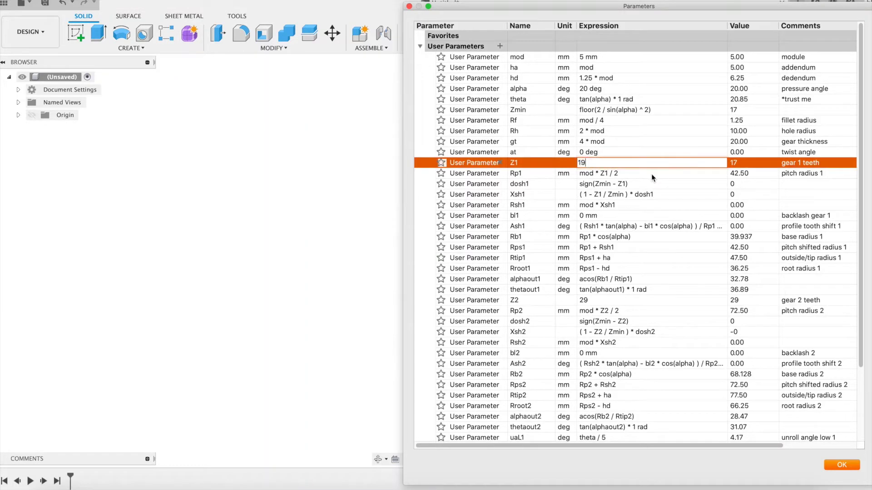
pyautogui.press('Return')
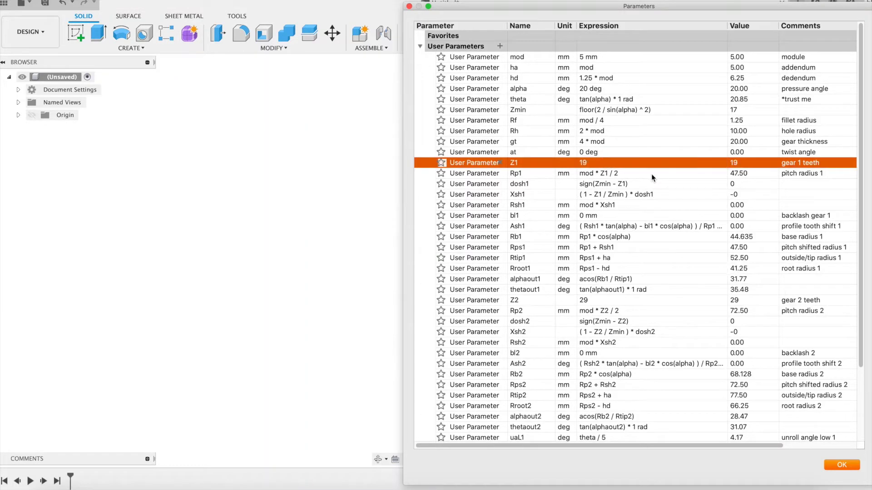
pyautogui.click(841, 466)
# Create and activate a new internal standard component named Gear 1 under the root assembly
pyautogui.rightClick(67, 78)
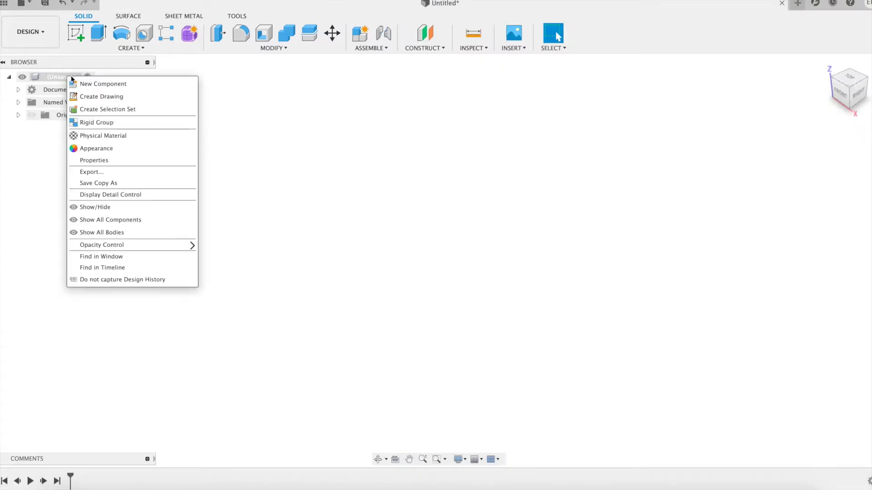
pyautogui.click(90, 85)
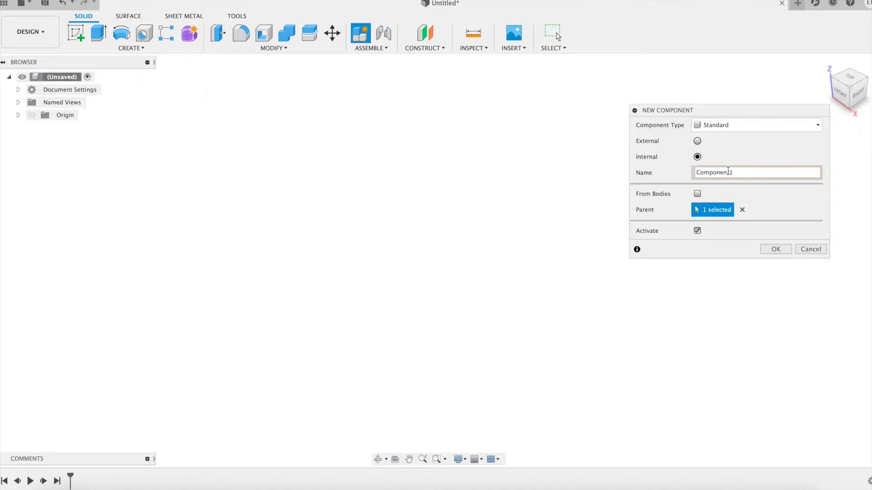
pyautogui.moveTo(729, 172); pyautogui.dragTo(664, 168)
pyautogui.write('Ge')
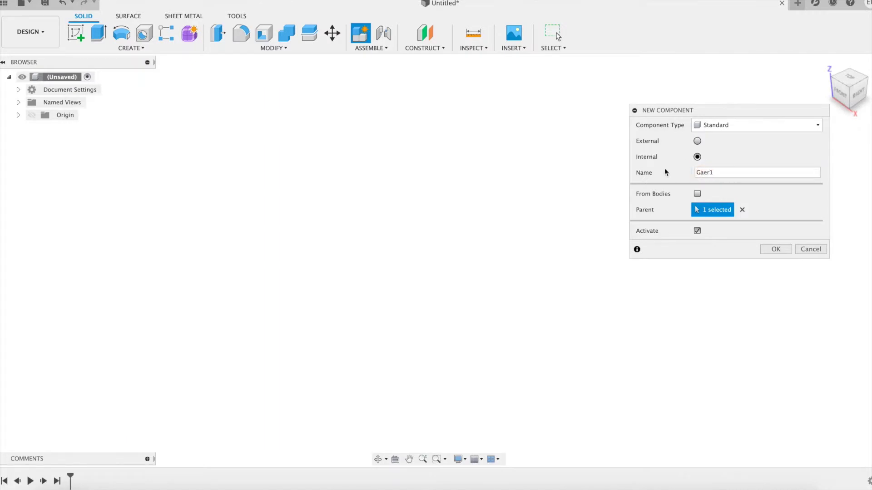
pyautogui.write('ar')
pyautogui.click(776, 250)
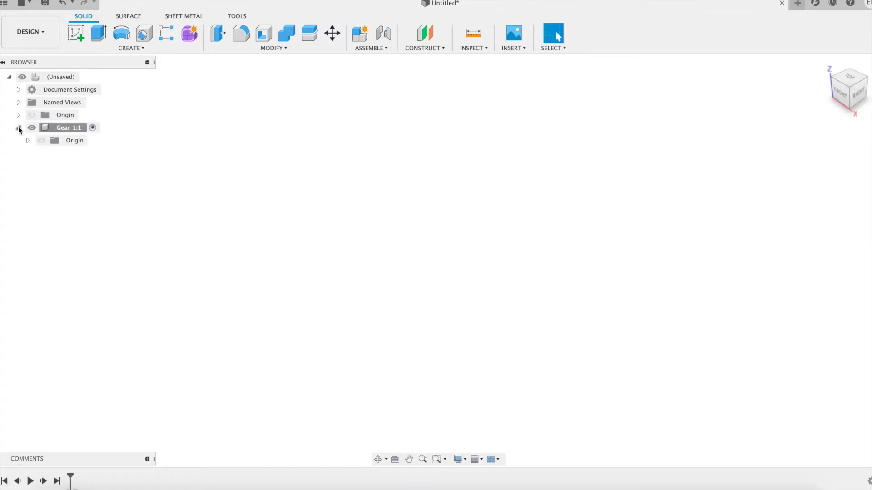
# Start a sketch on the YZ plane and draw a vertical construction line of length Rps1 straight down from the origin
pyautogui.click(76, 31)
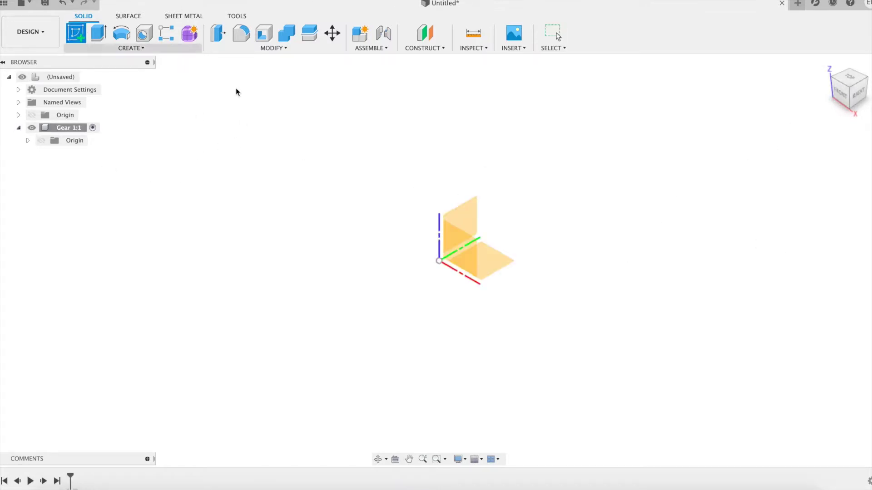
pyautogui.click(467, 222)
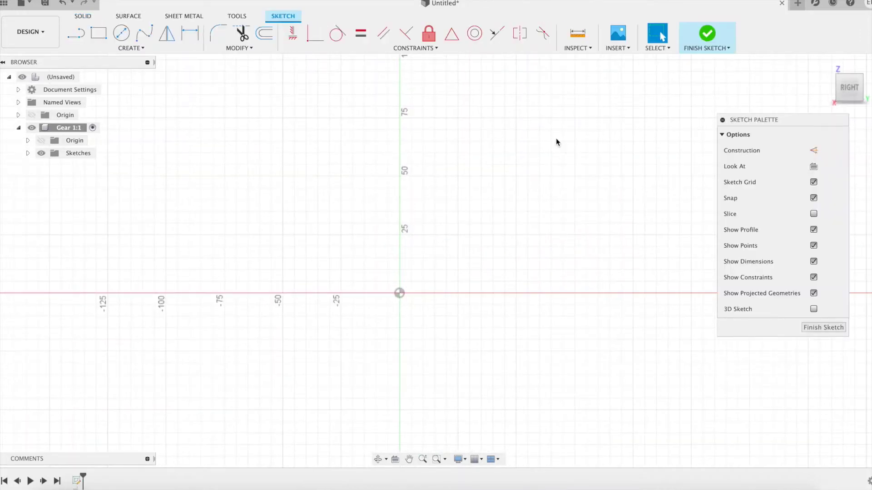
pyautogui.click(813, 150)
pyautogui.press('l')
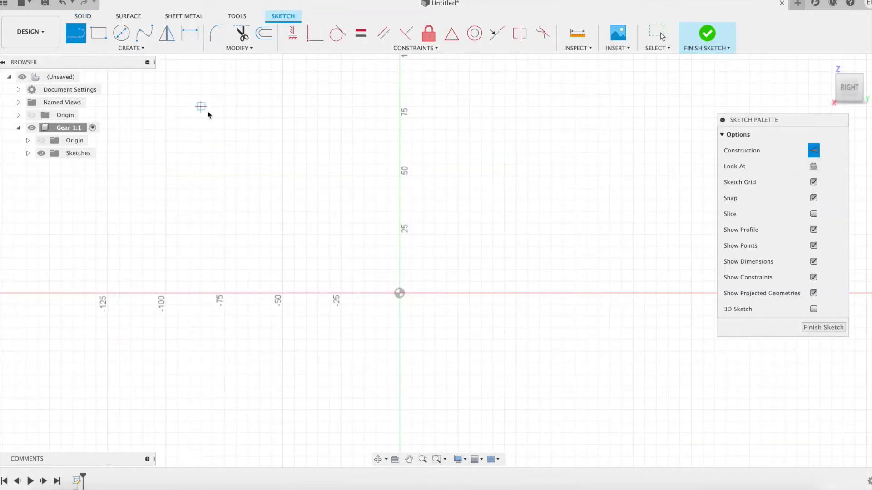
pyautogui.moveTo(402, 302)
pyautogui.mouseDown(button='middle')
pyautogui.moveTo(431, 243)
pyautogui.moveTo(370, 135)
pyautogui.mouseUp(button='middle')
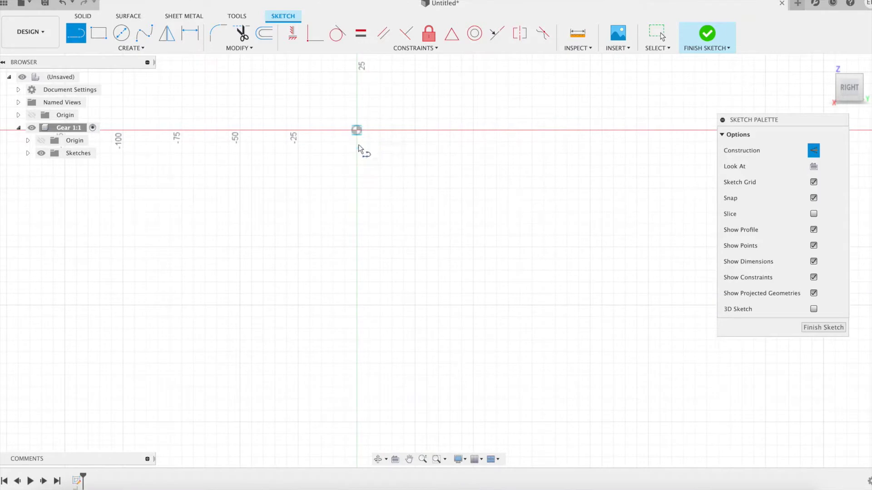
pyautogui.click(356, 130)
pyautogui.write('Rps')
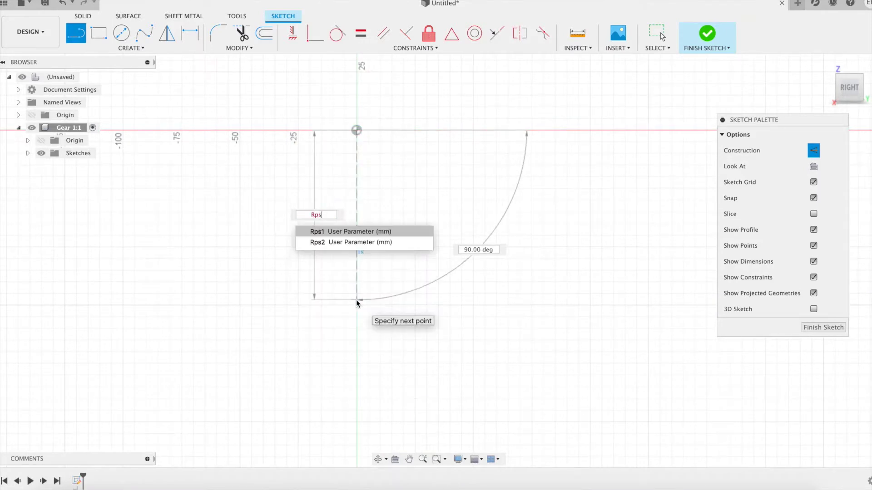
pyautogui.press('Return')
pyautogui.press('Return')
pyautogui.press('Escape')
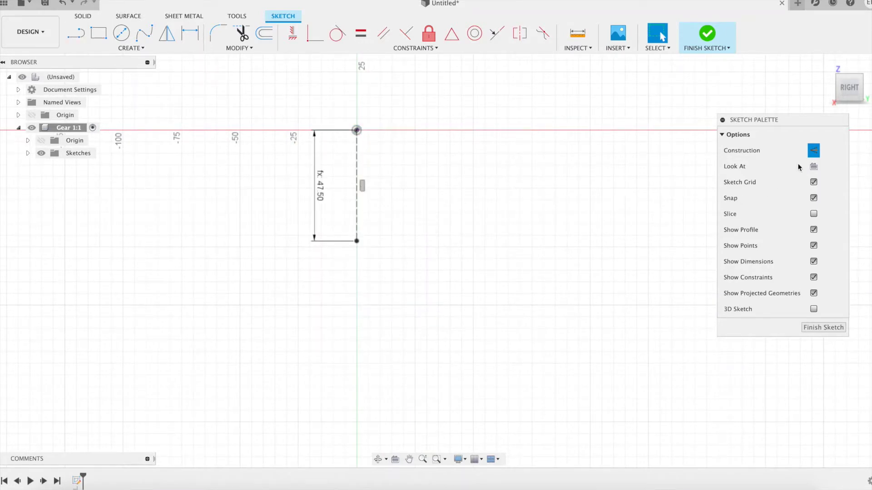
# Draw a solid line of length Rtip1 from the construction line's lower end, leaning slightly left of the vertical
pyautogui.click(813, 151)
pyautogui.press('l')
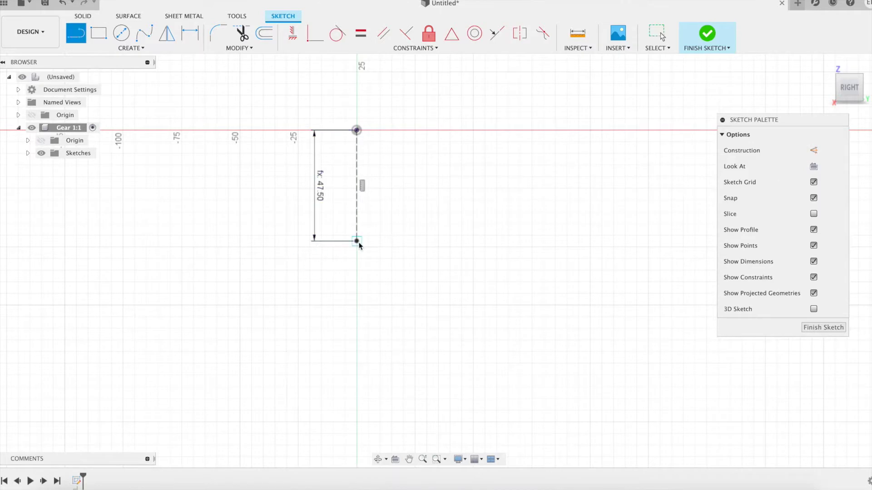
pyautogui.moveTo(380, 210); pyautogui.dragTo(343, 294, button='middle')
pyautogui.scroll(-1, 344, 294)
pyautogui.click(322, 320)
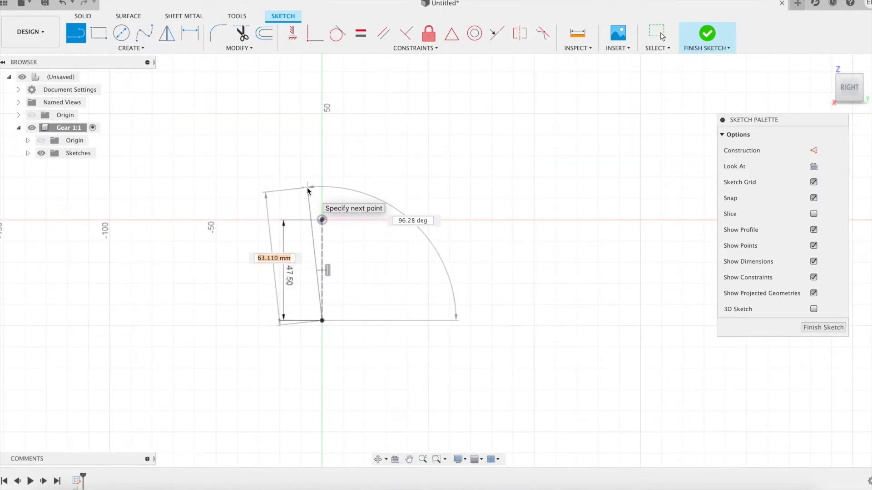
pyautogui.write('Rtip1d')
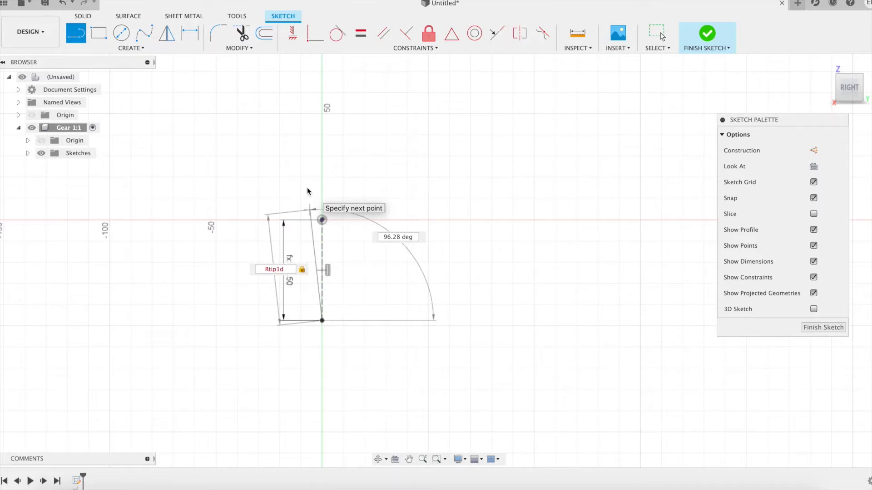
pyautogui.press('BackSpace')
pyautogui.press('Return')
pyautogui.press('Return')
pyautogui.press('Escape')
# Dimension the angle between the Rtip1 line and the vertical construction line as 90/Z1
pyautogui.press('d')
pyautogui.click(311, 222)
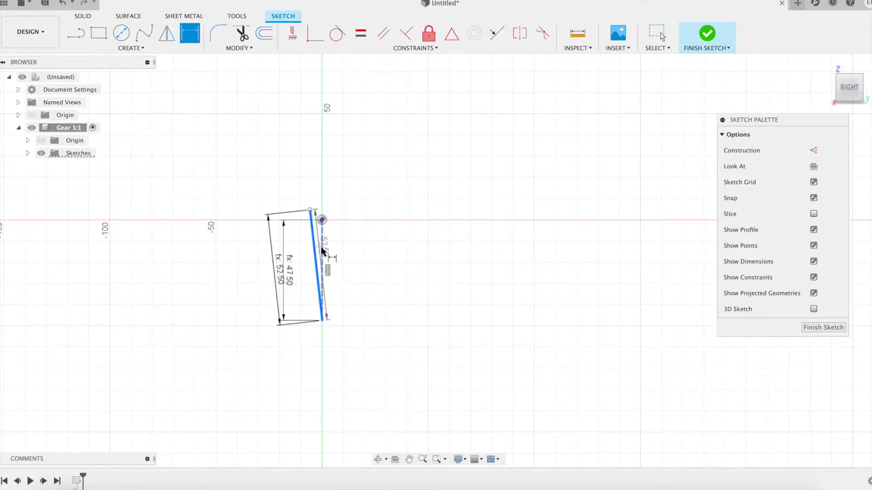
pyautogui.click(321, 248)
pyautogui.click(320, 248)
pyautogui.write('9')
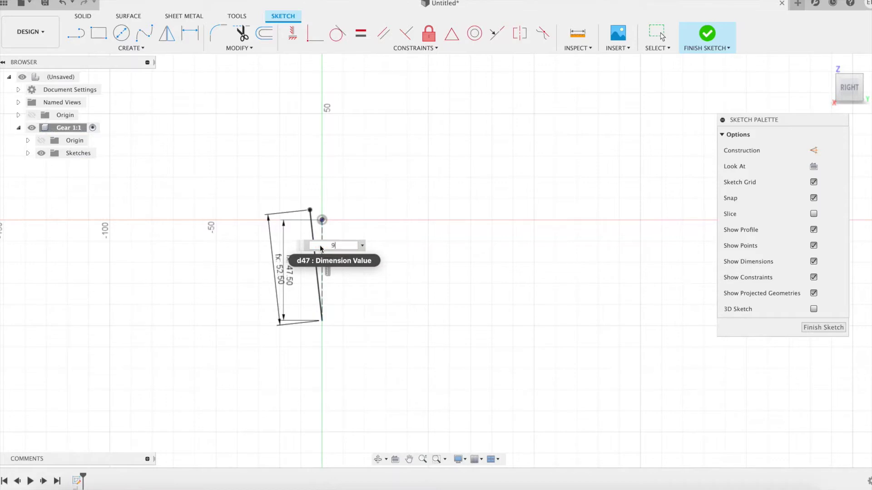
pyautogui.write('0/Z1')
pyautogui.press('Return')
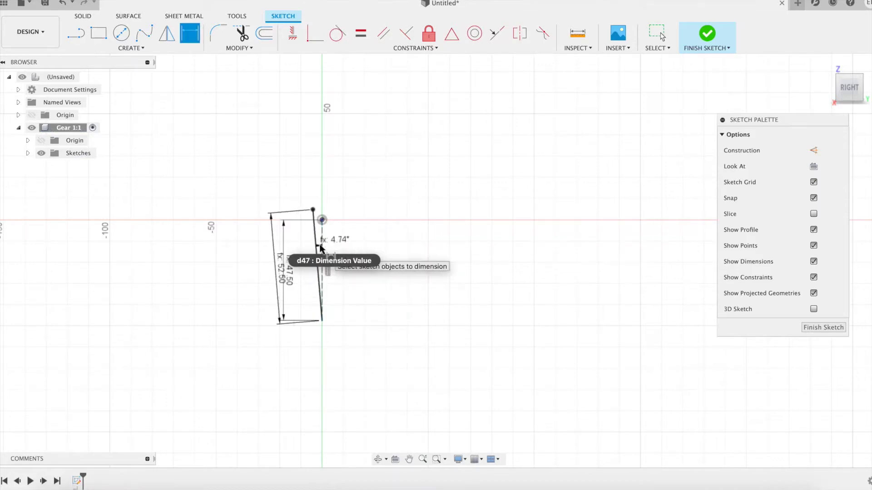
pyautogui.press('Escape')
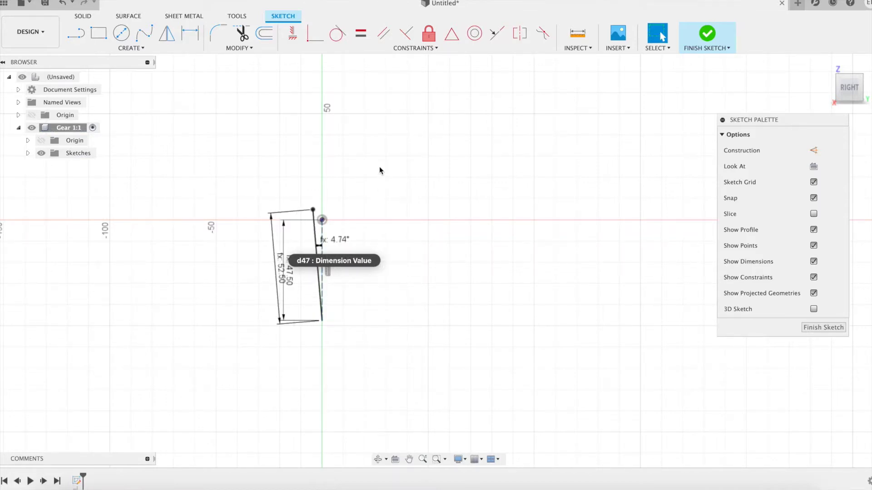
# Draw a solid line of length Rb1 from the shared lower endpoint, tilted further left than the Rtip1 line
pyautogui.middleClick(404, 196)
pyautogui.middleClick(404, 196)
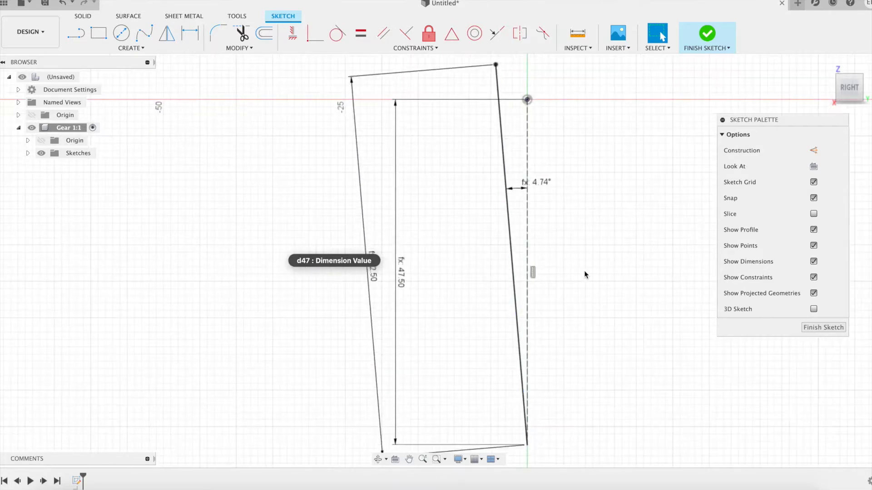
pyautogui.moveTo(599, 264)
pyautogui.mouseDown(button='middle')
pyautogui.moveTo(505, 254)
pyautogui.moveTo(487, 263)
pyautogui.mouseUp(button='middle')
pyautogui.press('l')
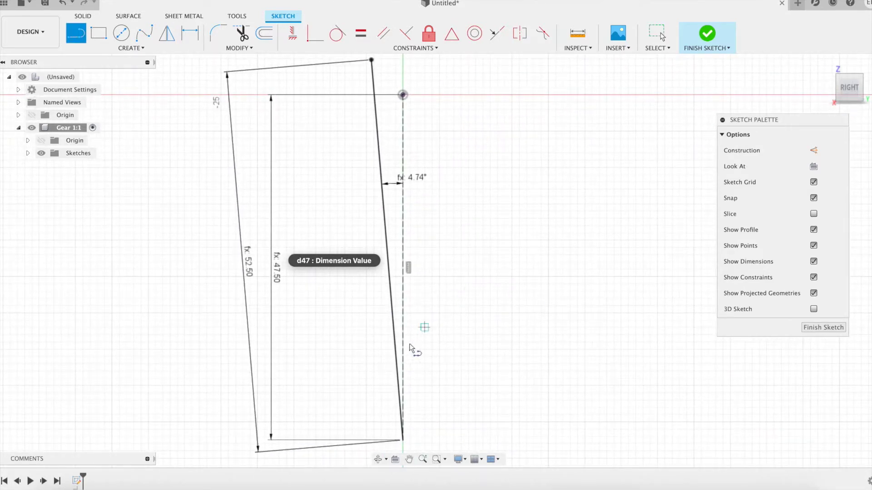
pyautogui.click(402, 440)
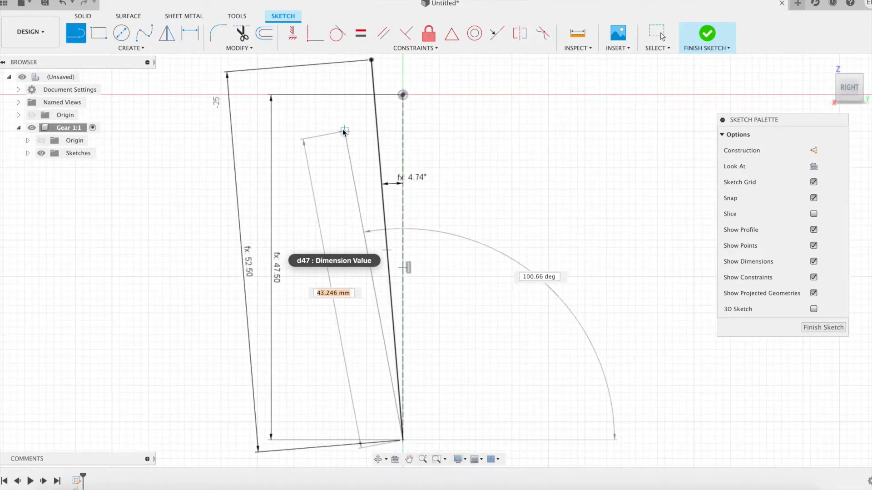
pyautogui.write('rb')
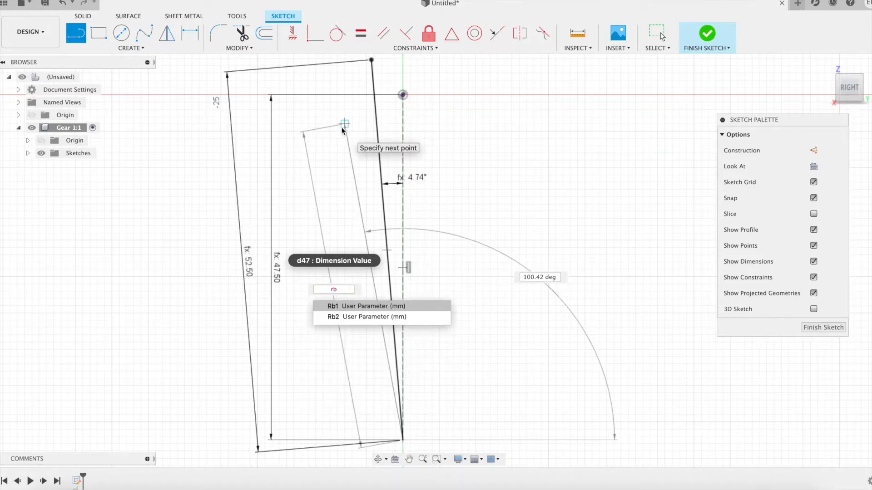
pyautogui.press('Return')
pyautogui.press('Return')
pyautogui.press('Escape')
# Draw a construction line of length Rb1 from the shared lower endpoint, slanting up to the right of the vertical
pyautogui.press('x')
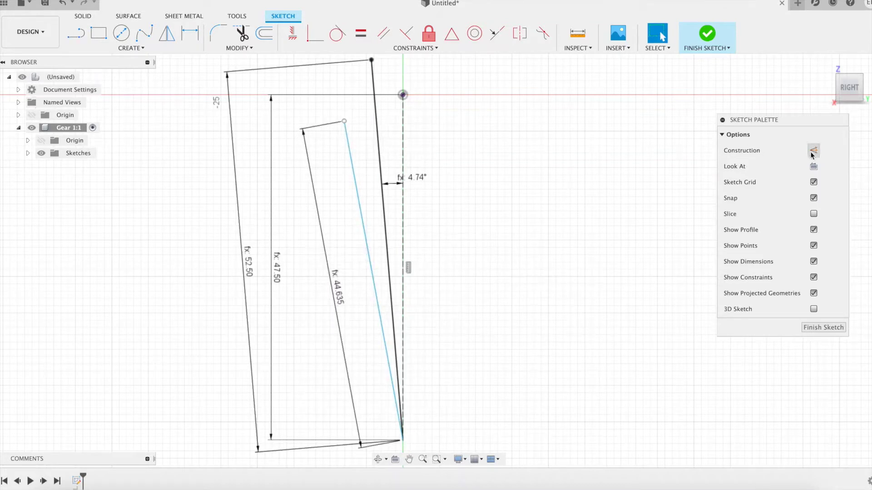
pyautogui.press('l')
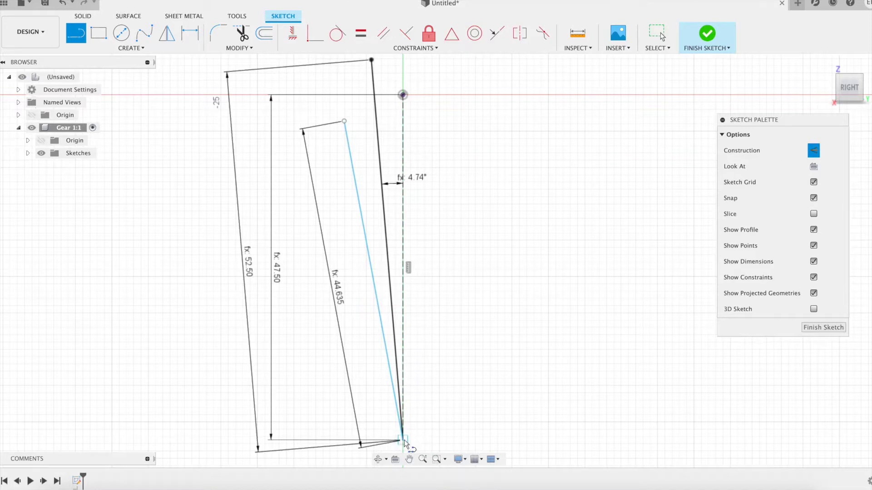
pyautogui.click(403, 440)
pyautogui.write('Rb1')
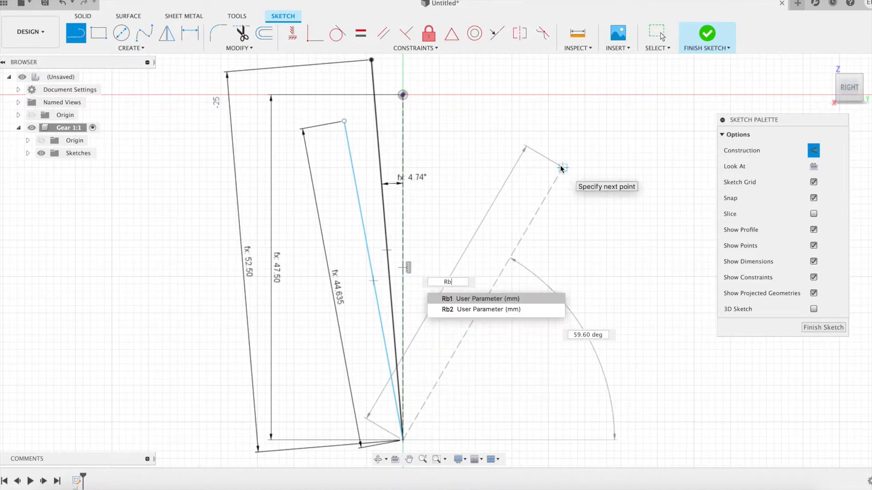
pyautogui.press('Tab')
pyautogui.press('Return')
pyautogui.press('Escape')
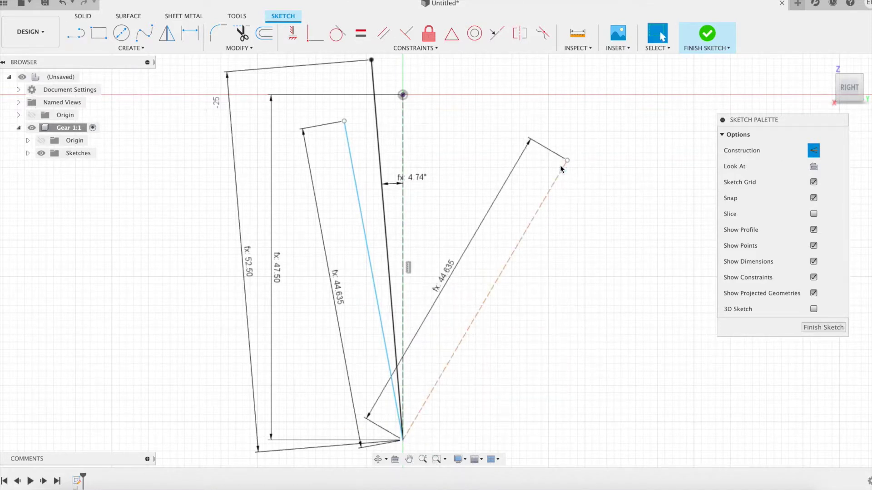
# Dimension the angle between the solid Rb1 line and the slanted Rb1 construction line as thetaout1
pyautogui.press('d')
pyautogui.click(365, 237)
pyautogui.click(521, 236)
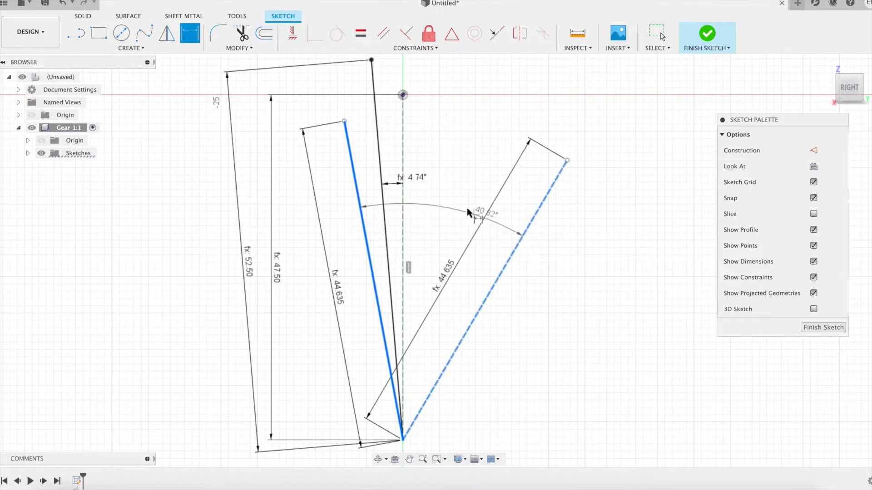
pyautogui.click(461, 167)
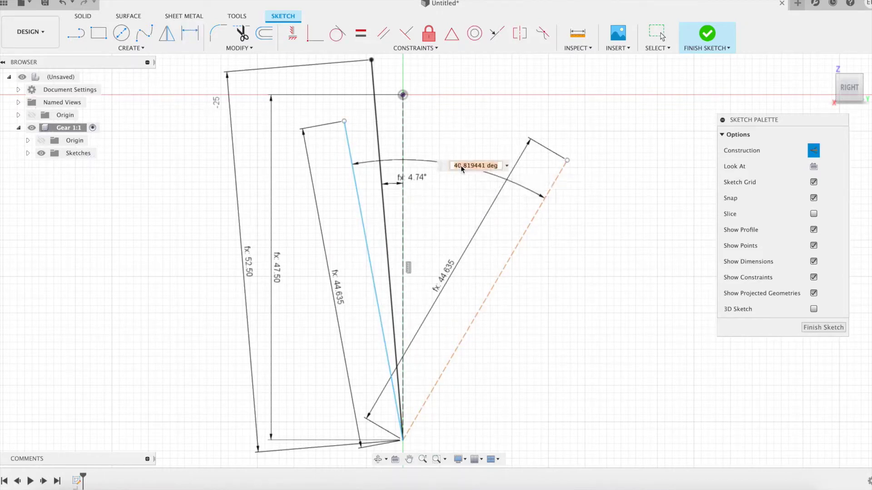
pyautogui.write('thetaout1')
pyautogui.press('Return')
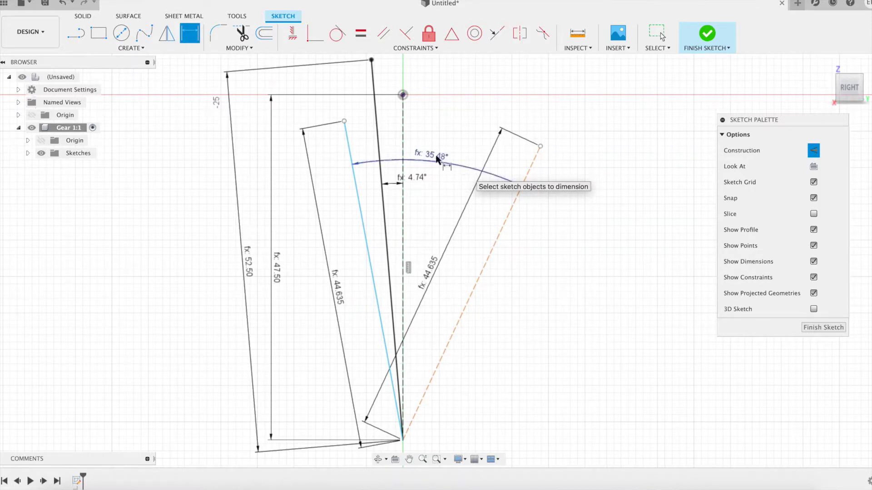
# Draw a center-point construction arc about the shared lower endpoint, joining the upper ends of the two Rb1 lines
pyautogui.click(131, 48)
pyautogui.moveTo(118, 93)
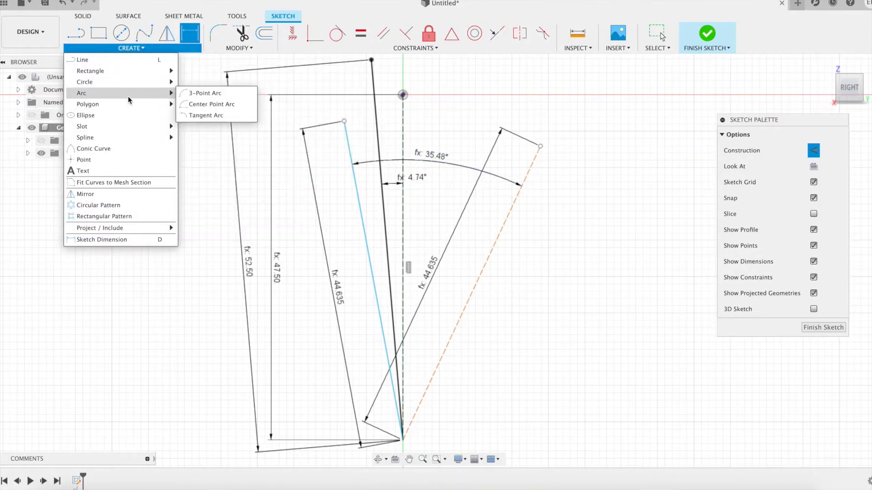
pyautogui.click(197, 108)
pyautogui.click(402, 439)
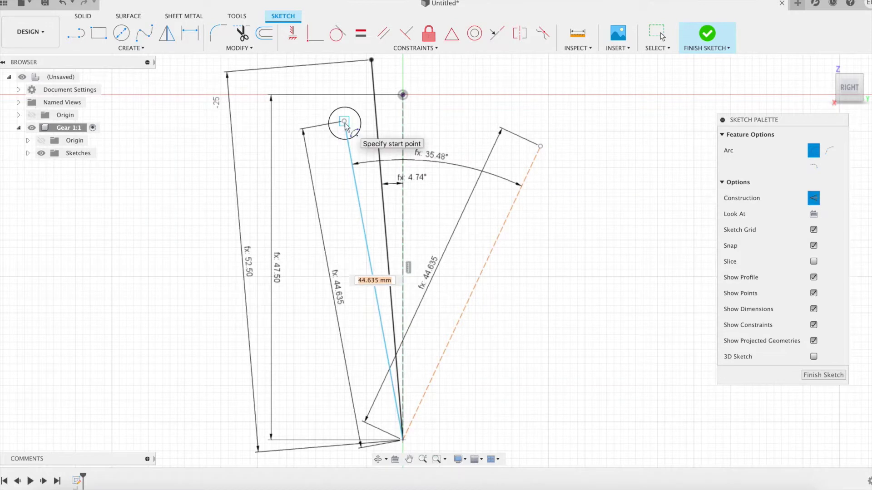
pyautogui.click(344, 121)
pyautogui.click(540, 146)
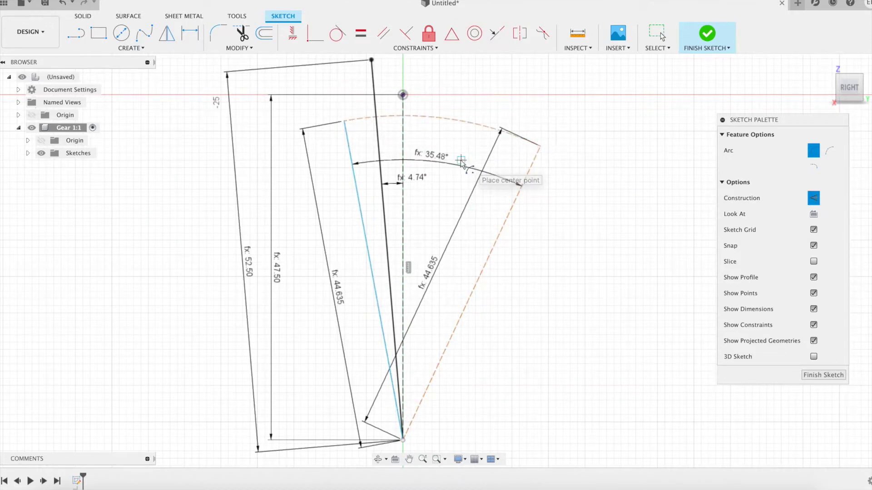
# Draw a construction line of length Rtip1 from the shared lower endpoint, slightly left of the solid Rtip1 line
pyautogui.press('l')
pyautogui.click(403, 440)
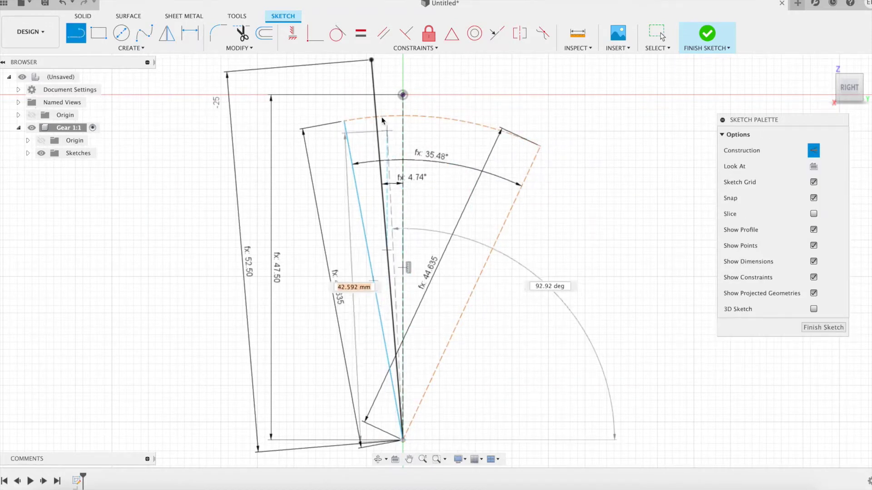
pyautogui.write('Rt')
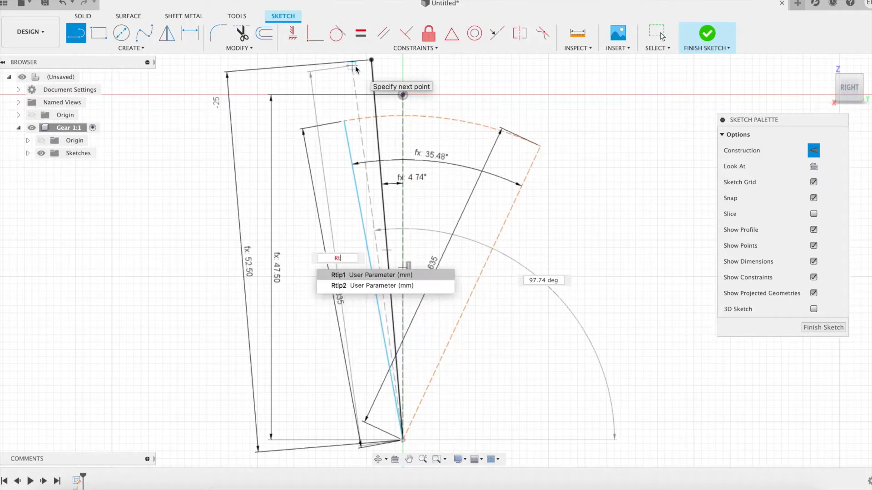
pyautogui.press('Return')
pyautogui.press('Return')
pyautogui.press('Escape')
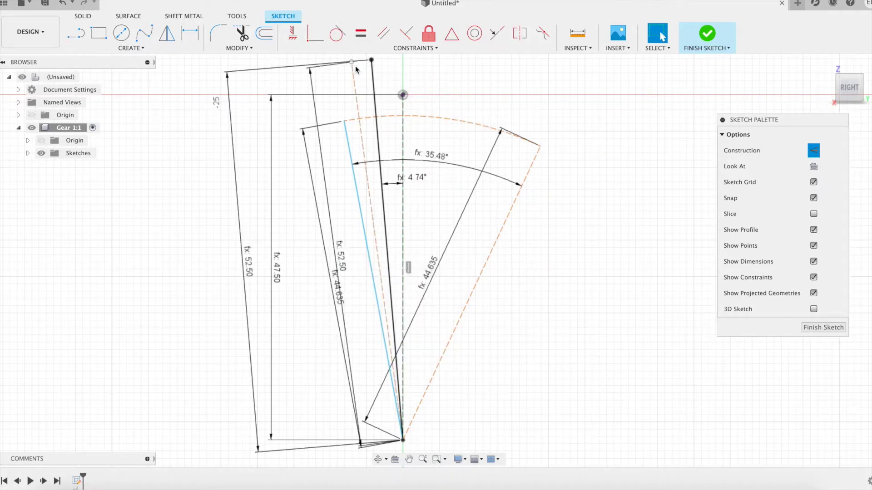
# Dimension the angle between the Rtip1 construction line and the right slanted Rb1 construction line with the alpha user parameter that gives 31.77°
pyautogui.press('d')
pyautogui.click(366, 177)
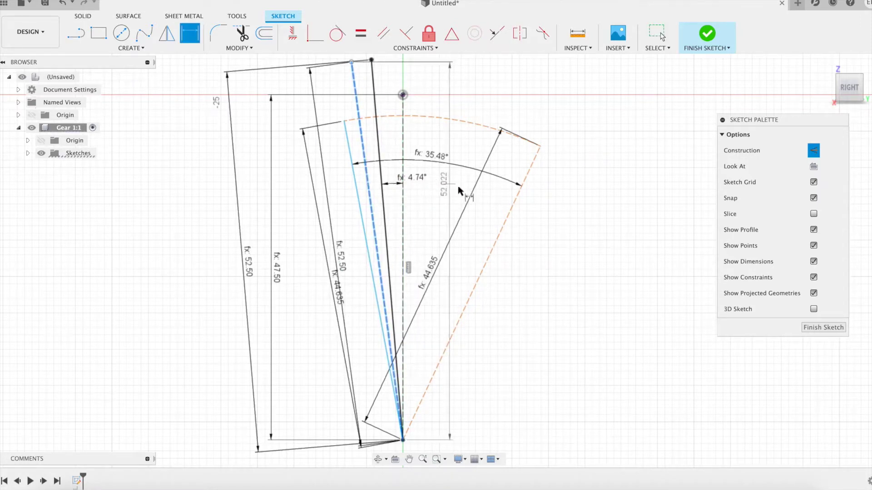
pyautogui.click(513, 205)
pyautogui.click(437, 173)
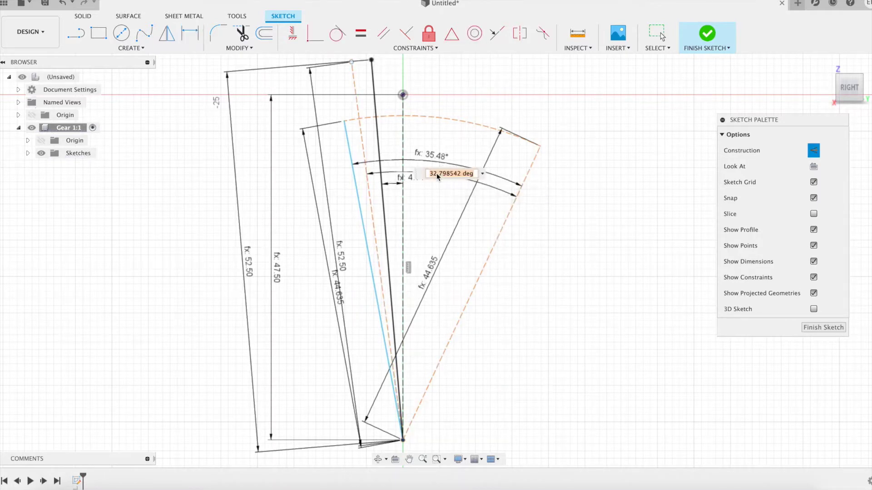
pyautogui.write('alph')
pyautogui.press('Down')
pyautogui.press('Return')
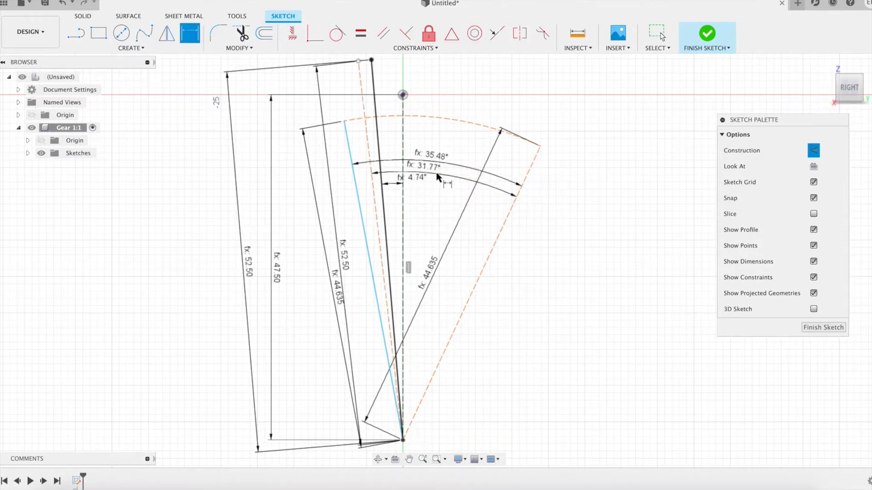
pyautogui.press('Escape')
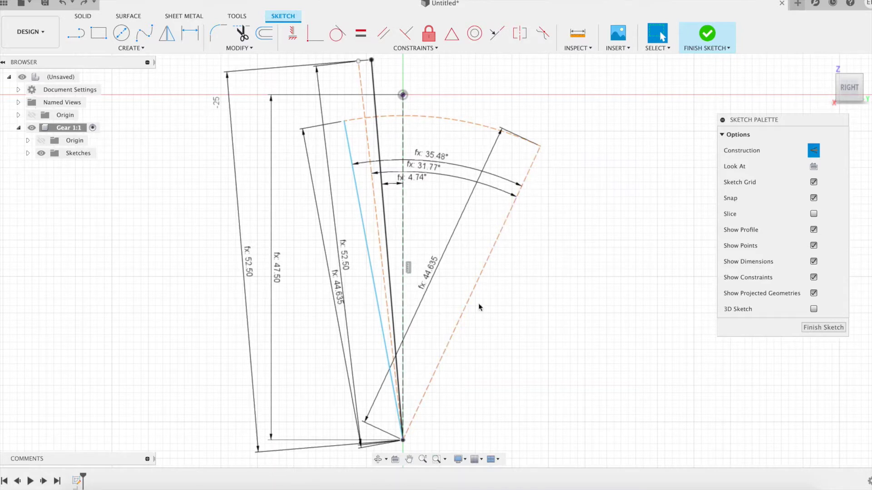
# Draw a construction line from the shared lower endpoint up to the Rb1 arc, between the vertical and the right slanted Rb1 line
pyautogui.press('l')
pyautogui.click(402, 440)
pyautogui.click(480, 125)
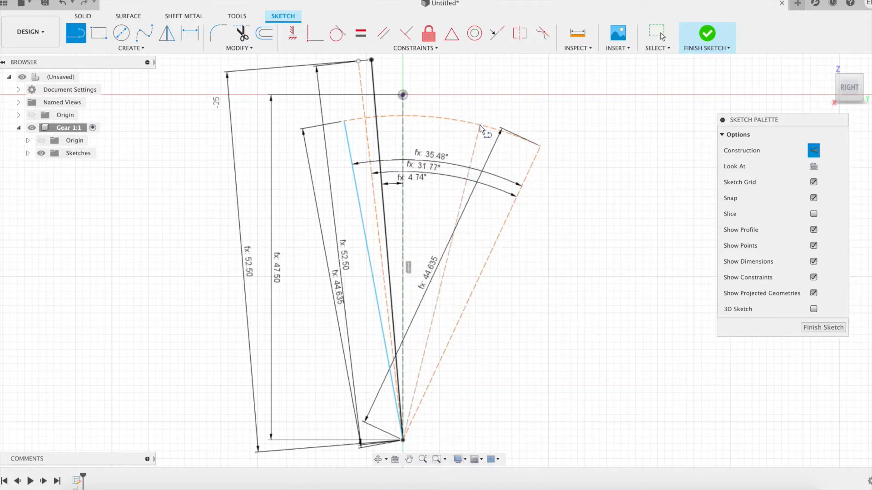
# Dimension the angle between the solid Rb1 line and the construction line ending on the arc as theta
pyautogui.press('d')
pyautogui.click(358, 205)
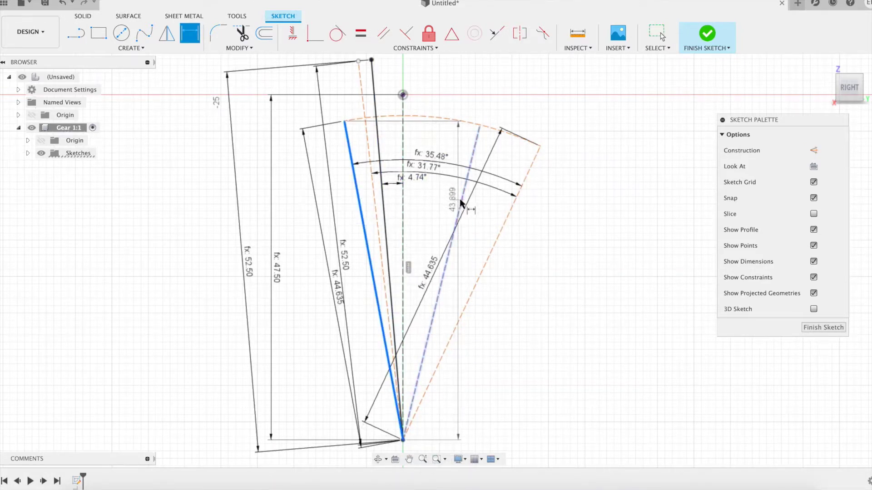
pyautogui.click(461, 199)
pyautogui.click(430, 196)
pyautogui.write('theta')
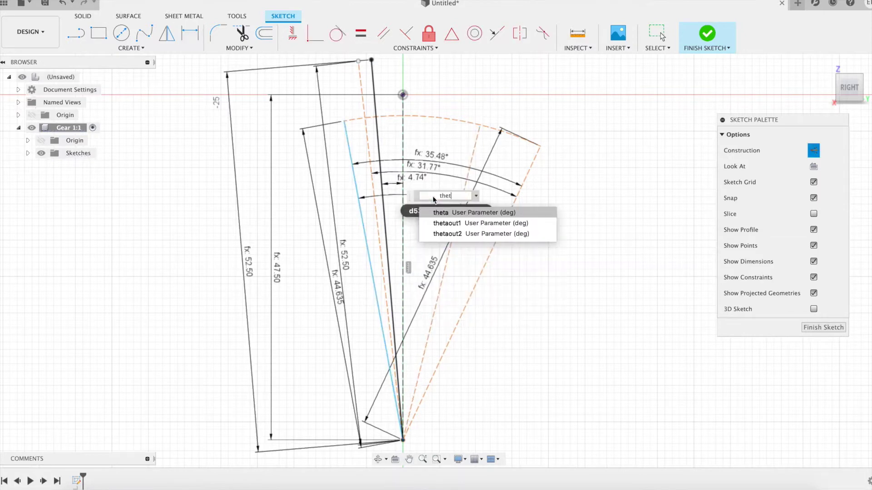
pyautogui.press('Return')
pyautogui.press('Return')
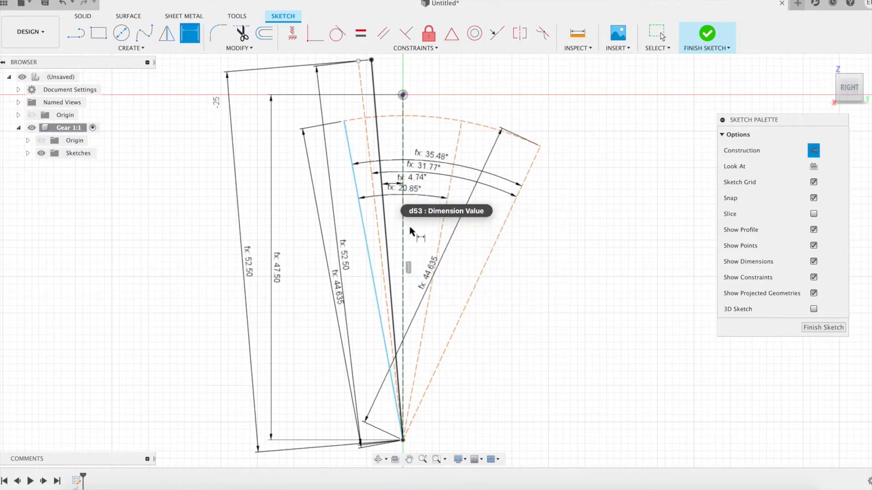
# Draw a construction line of length Rp1 from the shared lower endpoint, between the solid Rb1 line and the Rtip1 construction line
pyautogui.press('l')
pyautogui.click(403, 440)
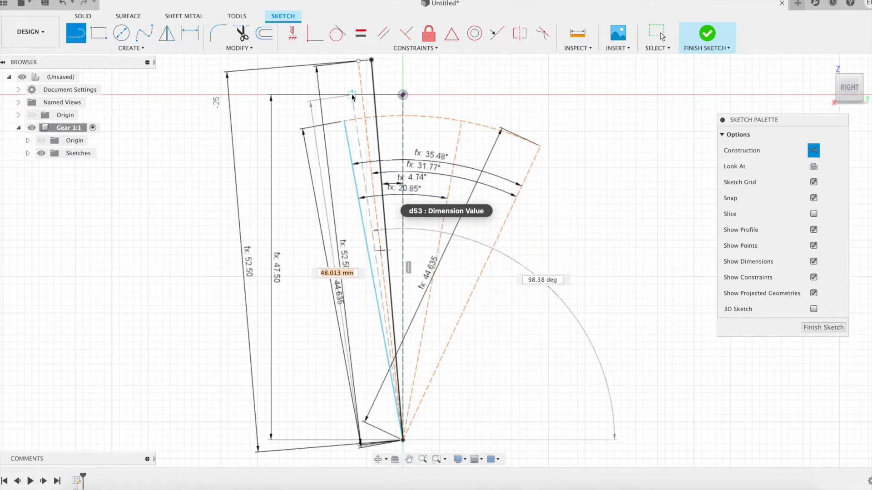
pyautogui.write('Rp1')
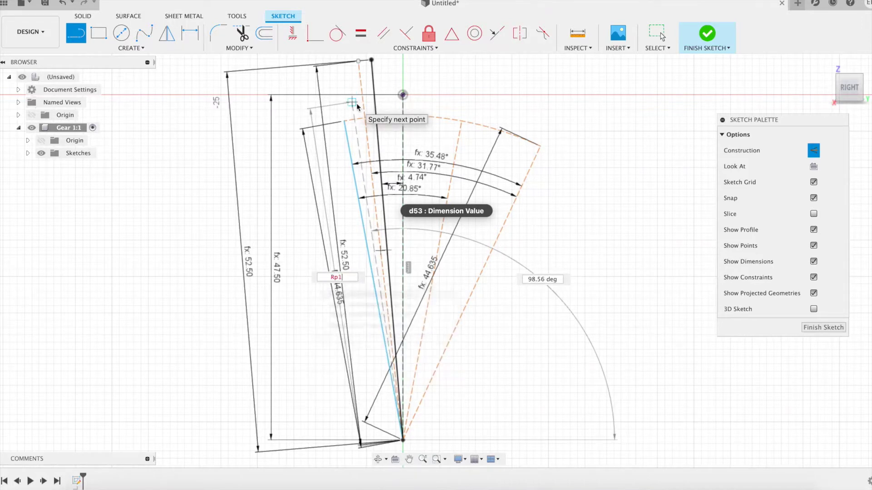
pyautogui.press('Return')
# Dimension the angle between the Rp1 construction line and the theta construction line as alpha
pyautogui.press('d')
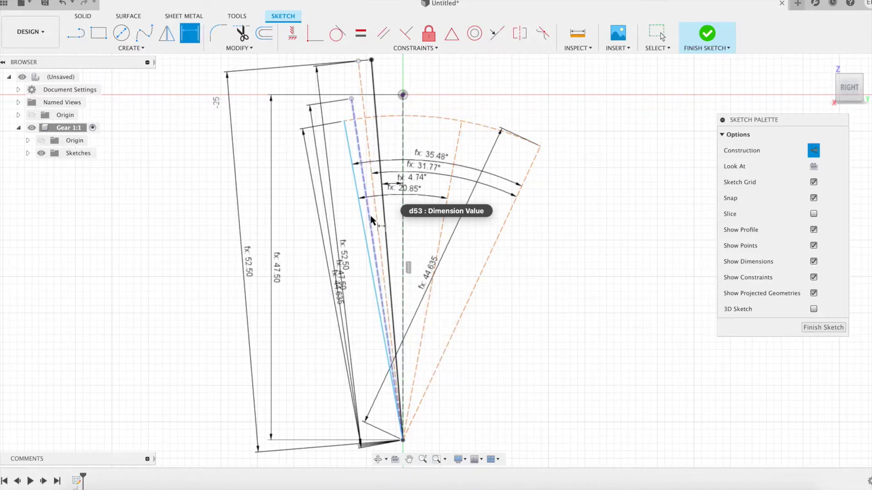
pyautogui.click(370, 218)
pyautogui.click(441, 225)
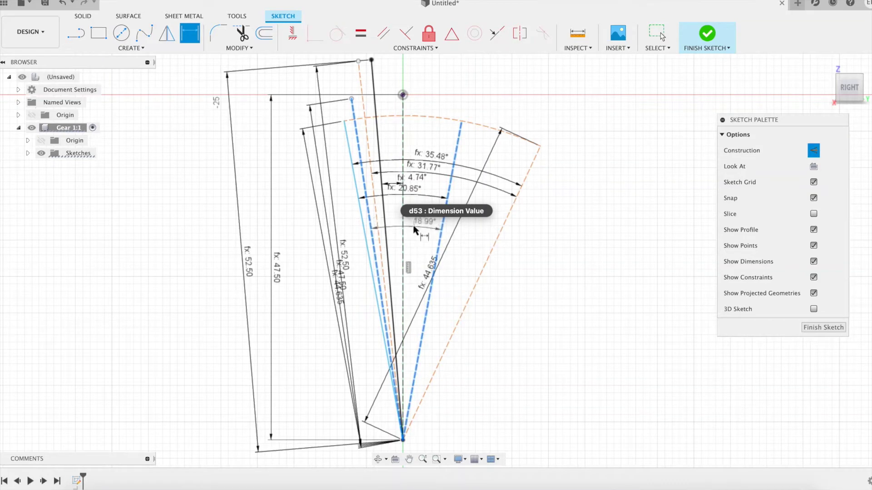
pyautogui.click(413, 231)
pyautogui.write('alpha')
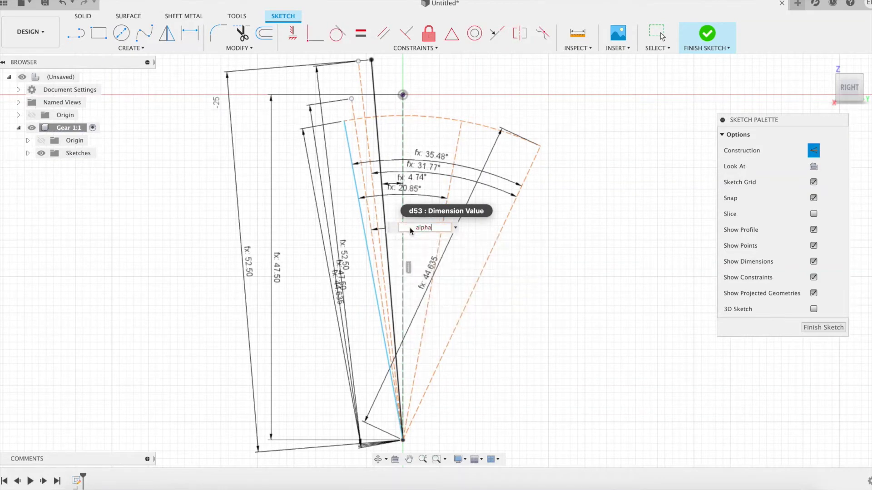
pyautogui.press('Return')
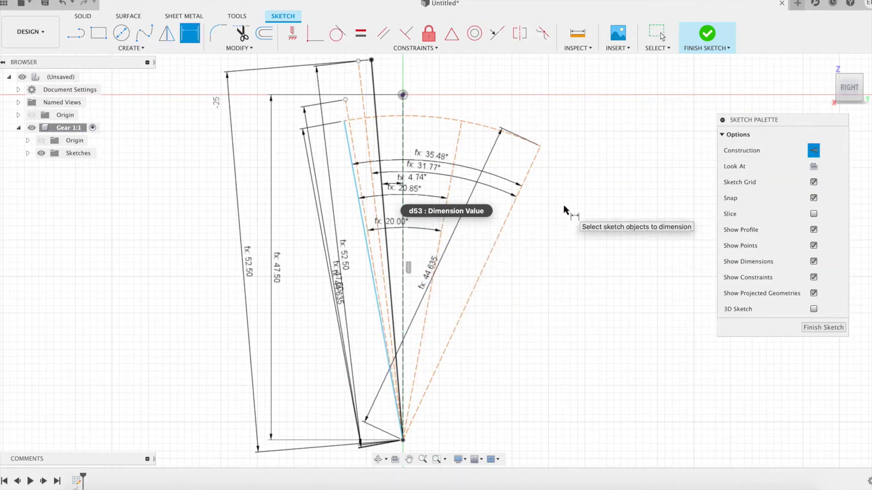
# Dimension the angle between the Rp1 construction line and the solid Rtip1 line as 90/Z1+Ash1
pyautogui.click(356, 159)
pyautogui.click(380, 144)
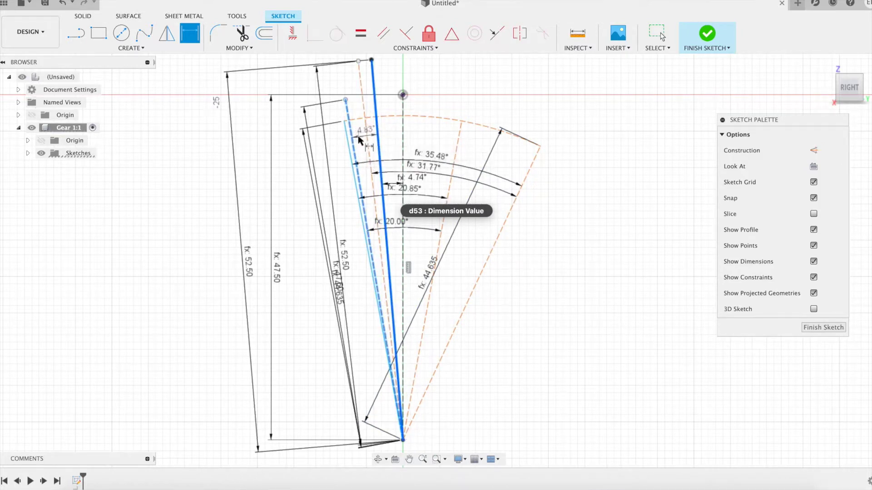
pyautogui.click(359, 139)
pyautogui.write('90/')
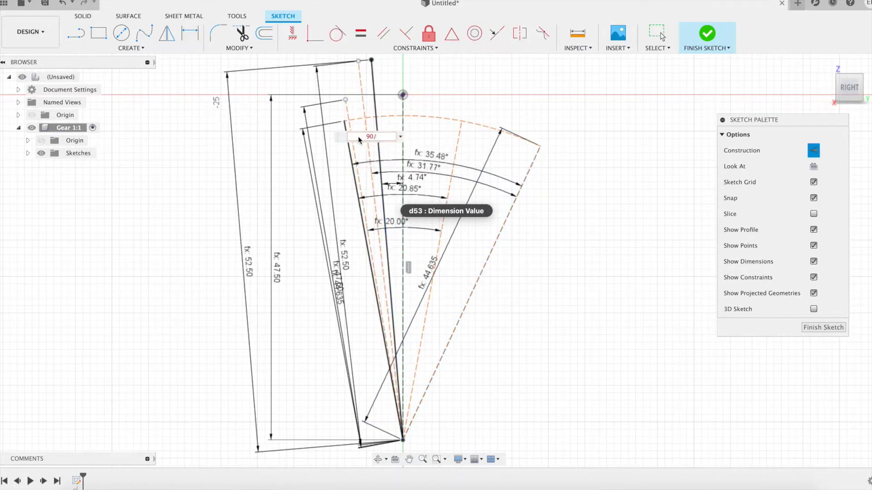
pyautogui.write('Z1+As')
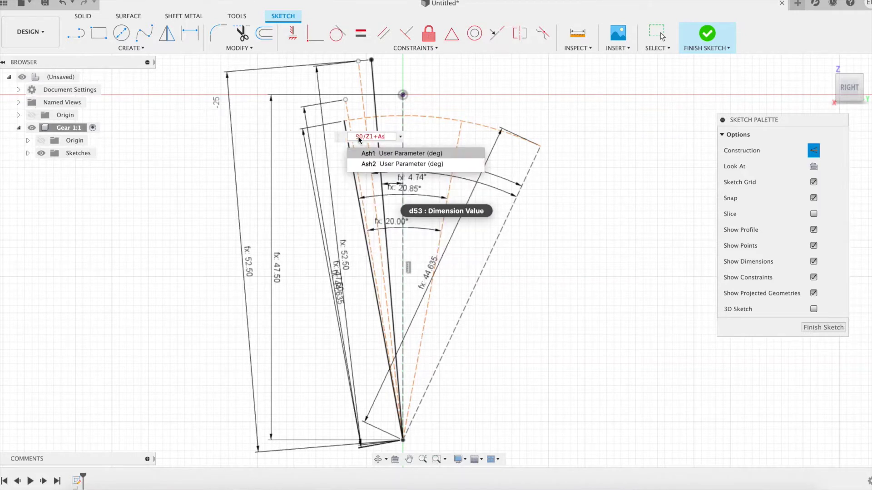
pyautogui.press('Return')
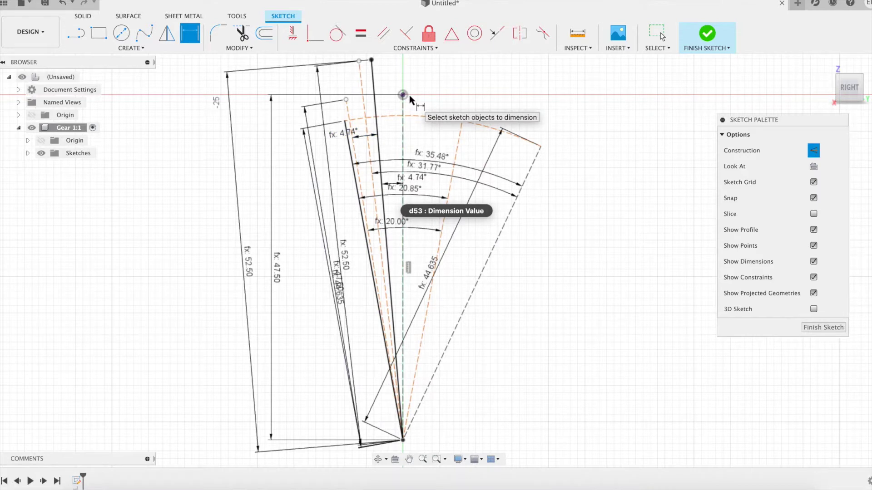
# Draw a solid center-point arc about the shared lower endpoint, joining the upper ends of the Rtip1 construction line and the solid Rtip1 line
pyautogui.press('Escape')
pyautogui.click(147, 48)
pyautogui.moveTo(148, 94)
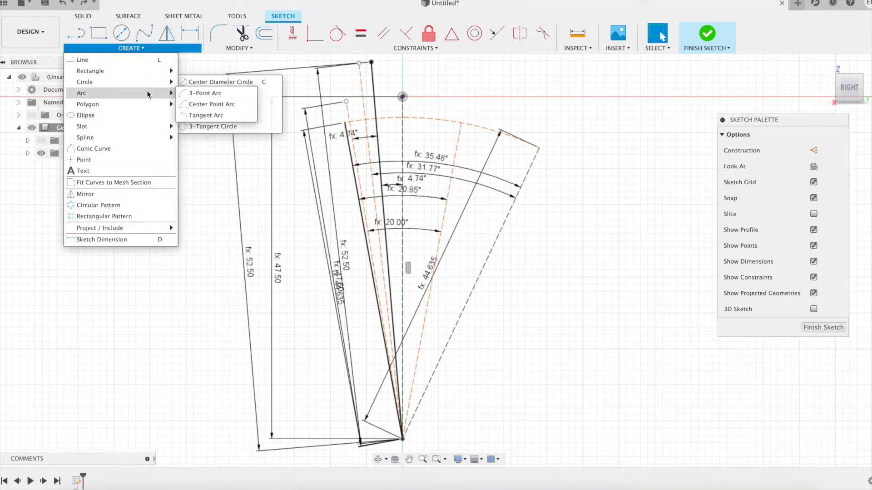
pyautogui.click(210, 104)
pyautogui.click(402, 438)
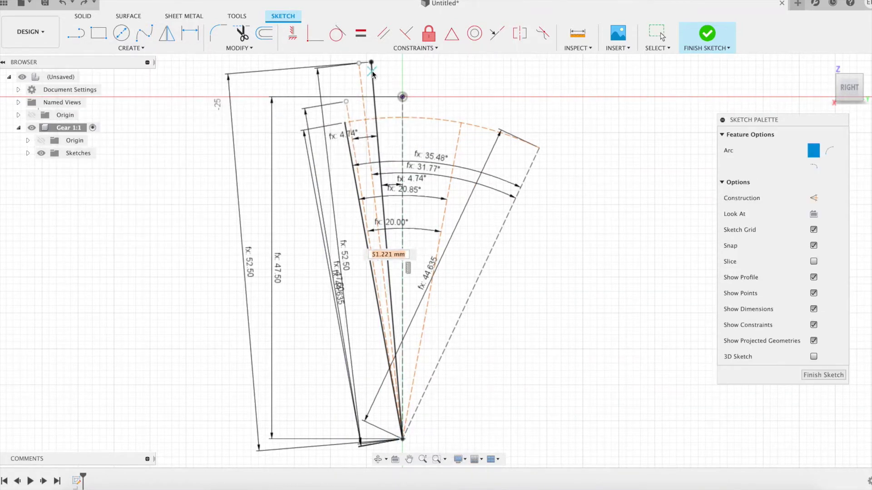
pyautogui.scroll(10, 363, 63)
pyautogui.click(340, 70)
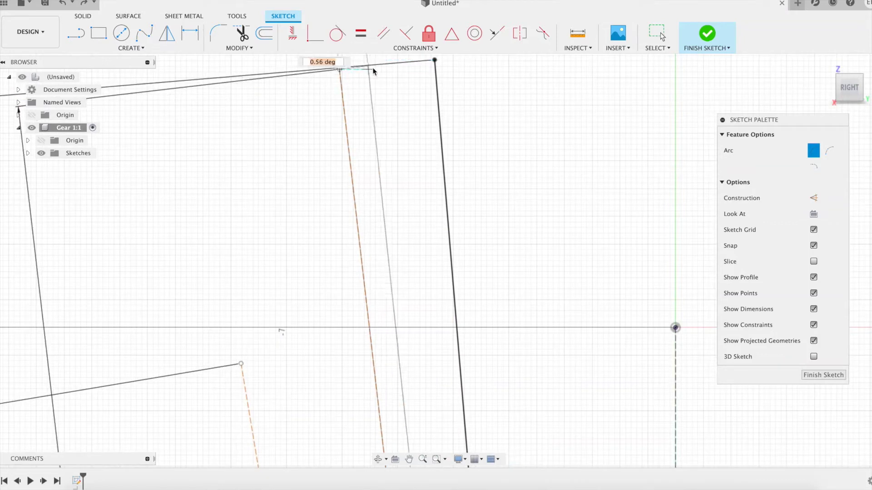
pyautogui.click(435, 59)
pyautogui.scroll(-3, 413, 107)
pyautogui.scroll(-4, 499, 122)
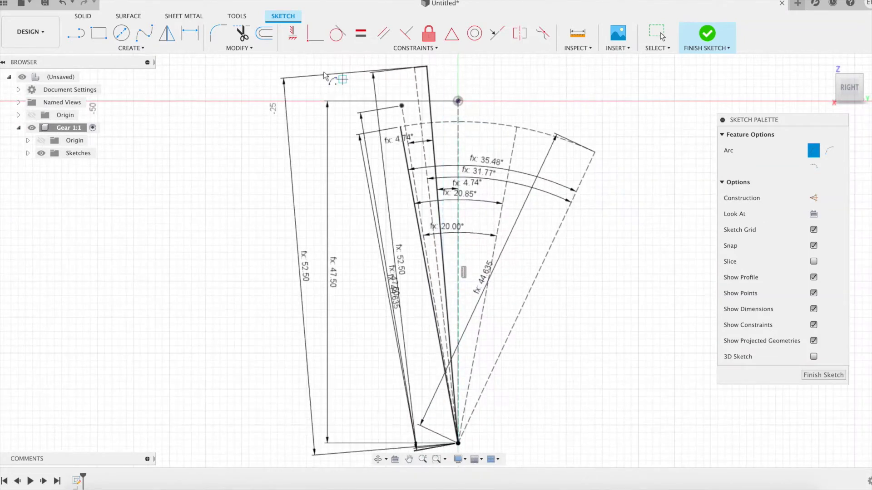
# Draw a circle of diameter Rh*2 centered on the shared lower endpoint
pyautogui.click(121, 32)
pyautogui.click(458, 443)
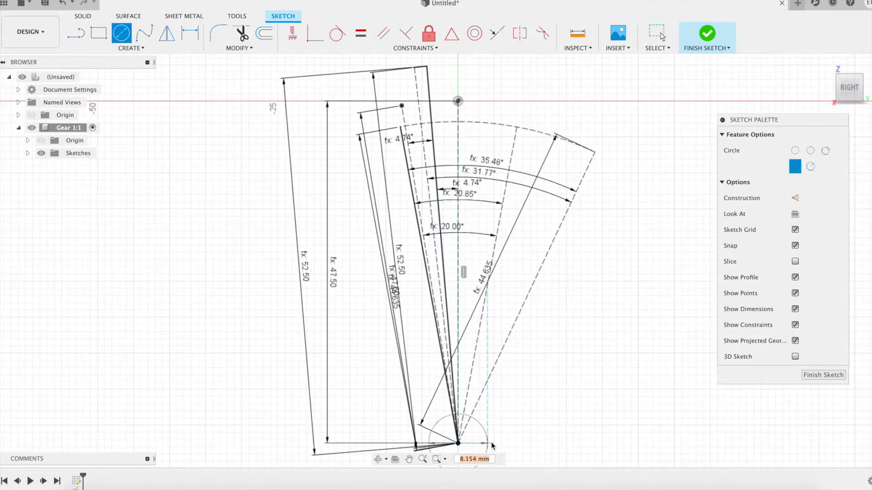
pyautogui.write('rh')
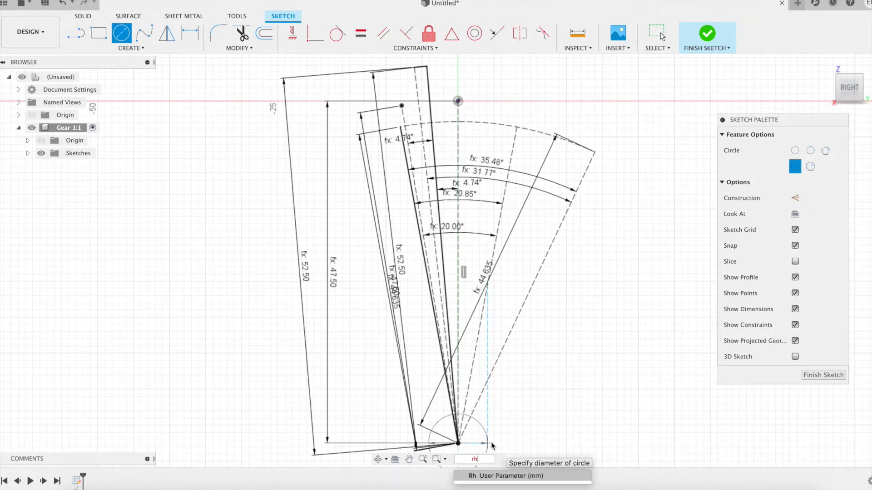
pyautogui.press('Return')
pyautogui.write('*2')
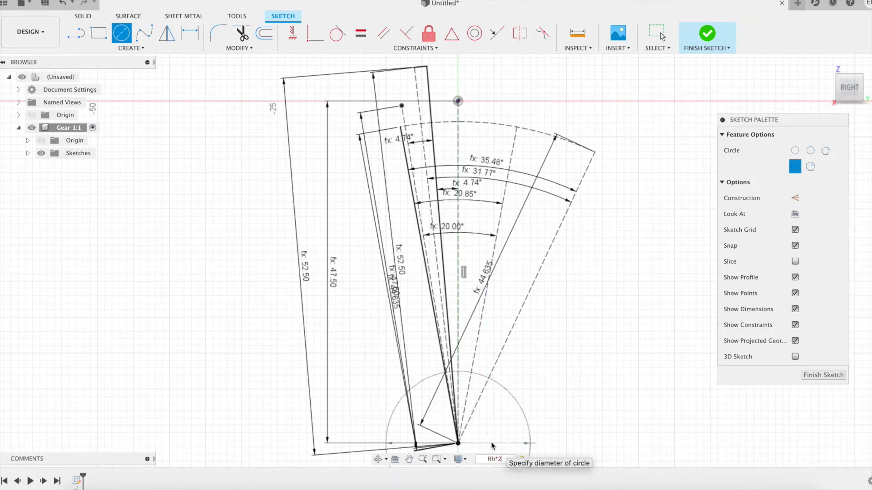
pyautogui.press('Return')
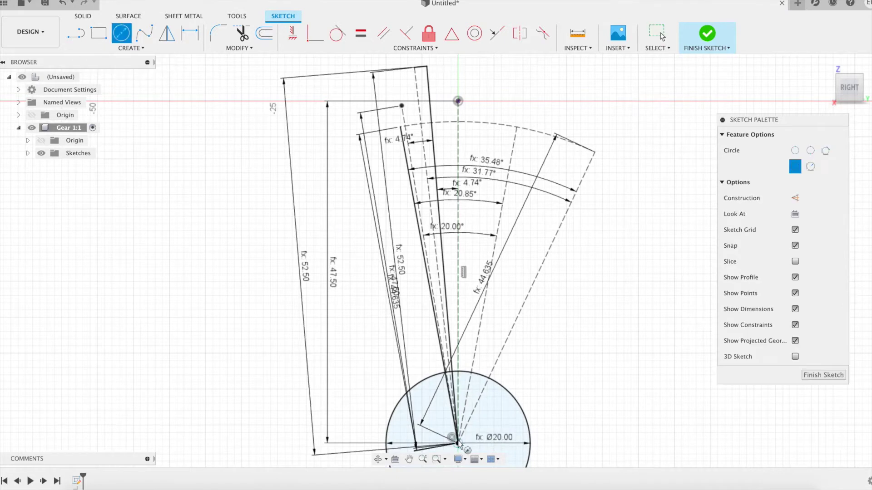
# Draw a larger concentric circle of diameter Rroot1*2 about the shared lower endpoint
pyautogui.click(458, 443)
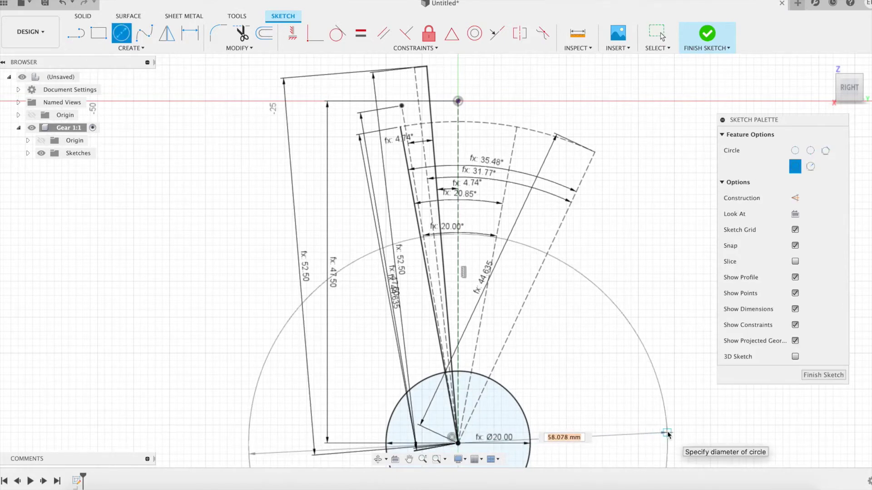
pyautogui.write('RR')
pyautogui.press('Return')
pyautogui.write('*2')
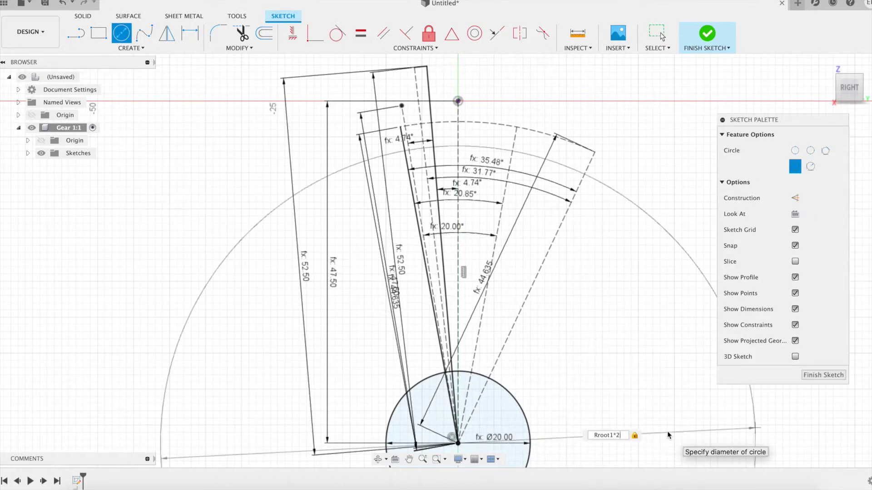
pyautogui.press('Return')
# Rearrange the overlapping length dimensions and tilt the root circle's diameter dimension so that their labels are separated
pyautogui.moveTo(654, 189); pyautogui.dragTo(619, 177, button='middle')
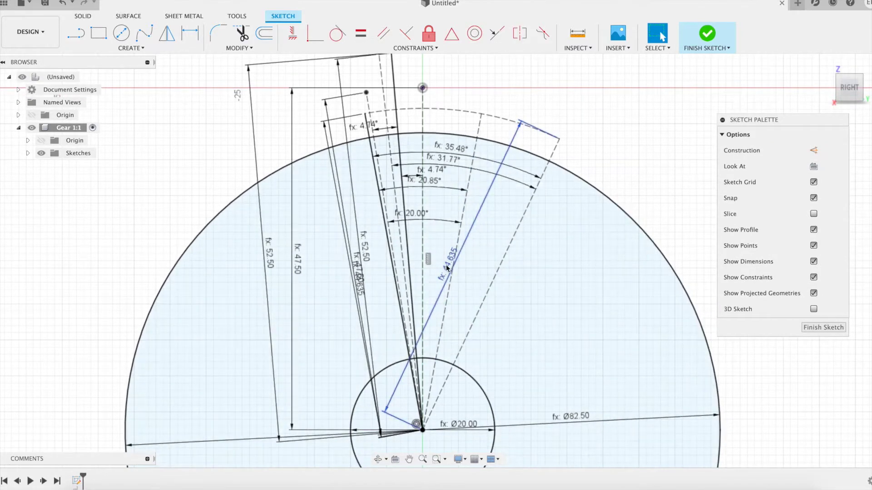
pyautogui.moveTo(452, 261); pyautogui.dragTo(520, 310)
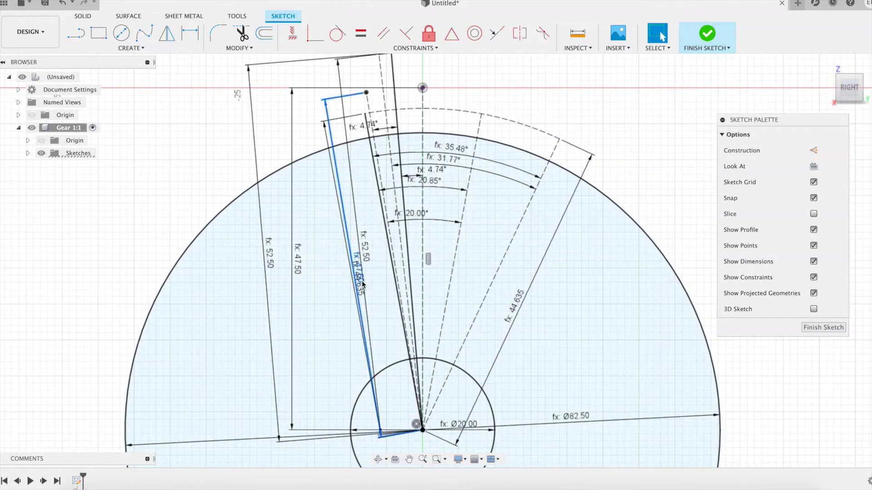
pyautogui.moveTo(362, 285)
pyautogui.mouseDown()
pyautogui.moveTo(336, 290)
pyautogui.moveTo(380, 291)
pyautogui.mouseUp()
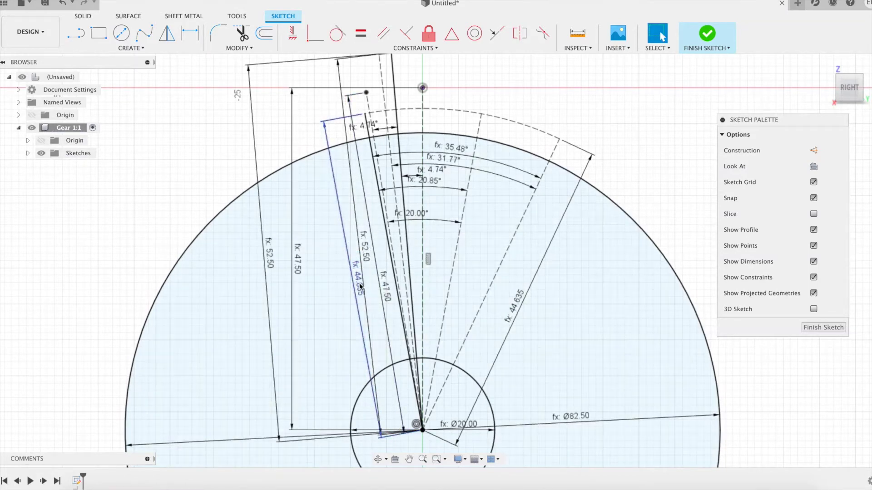
pyautogui.moveTo(368, 258)
pyautogui.mouseDown()
pyautogui.moveTo(366, 250)
pyautogui.moveTo(371, 309)
pyautogui.moveTo(350, 250)
pyautogui.moveTo(319, 268)
pyautogui.mouseUp()
pyautogui.moveTo(270, 255); pyautogui.dragTo(299, 255)
pyautogui.moveTo(580, 414); pyautogui.dragTo(563, 369)
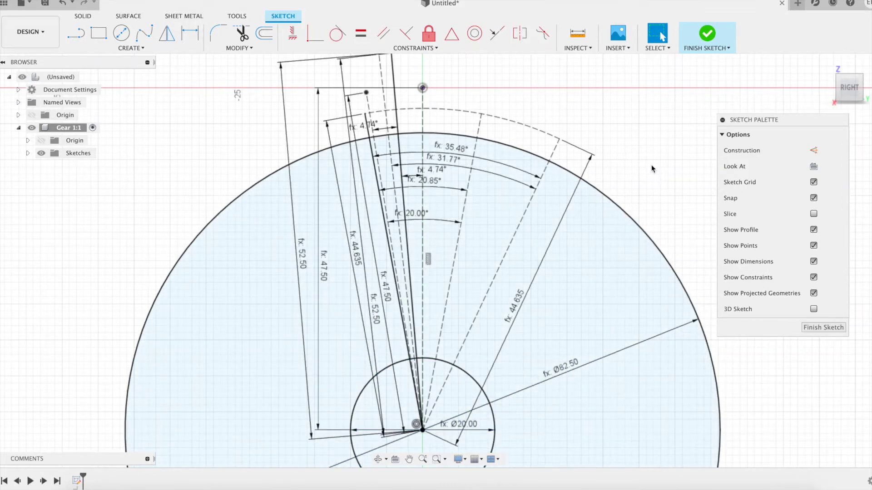
# Draw four radial construction lines from the shared lower endpoint to the dashed arc, spread between the solid tooth line and the nearest dashed radial line
pyautogui.scroll(-4, 651, 166)
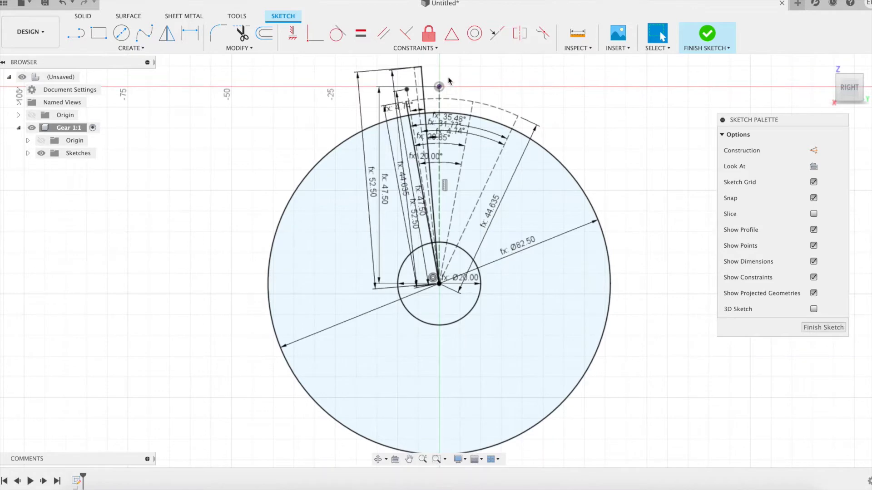
pyautogui.press('x')
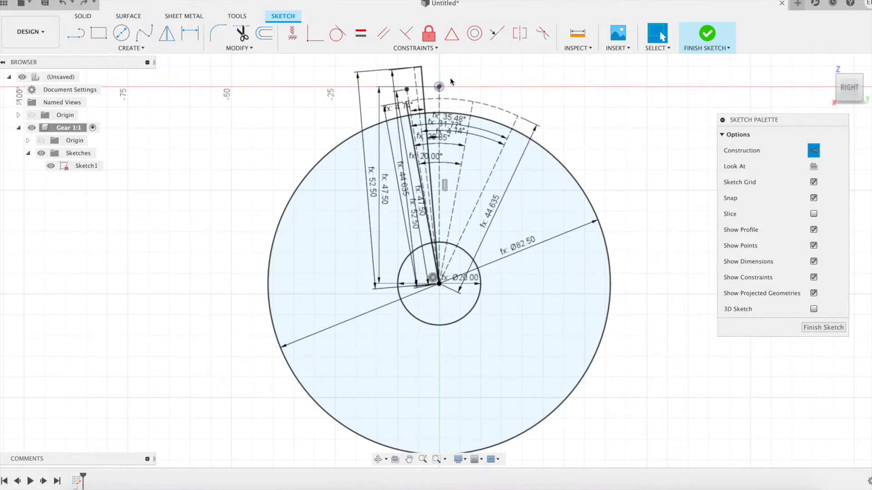
pyautogui.scroll(3, 450, 78)
pyautogui.moveTo(395, 105); pyautogui.dragTo(408, 87, button='middle')
pyautogui.press('l')
pyautogui.click(331, 452)
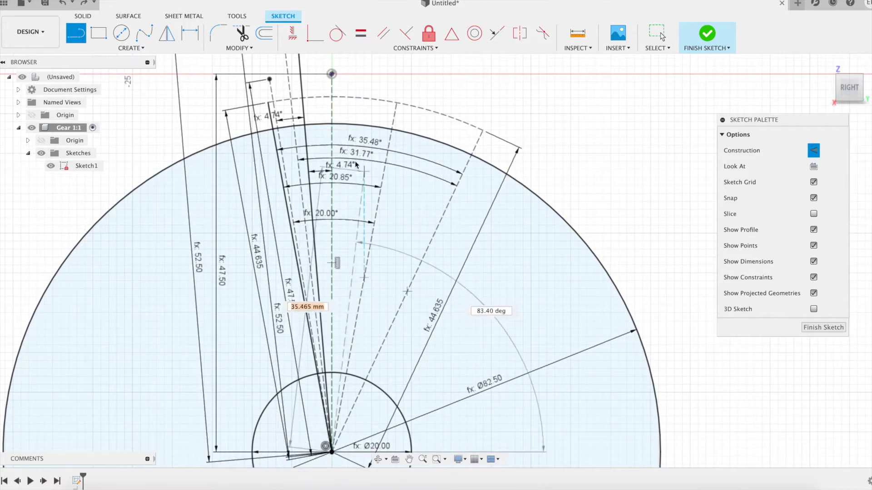
pyautogui.doubleClick(297, 100)
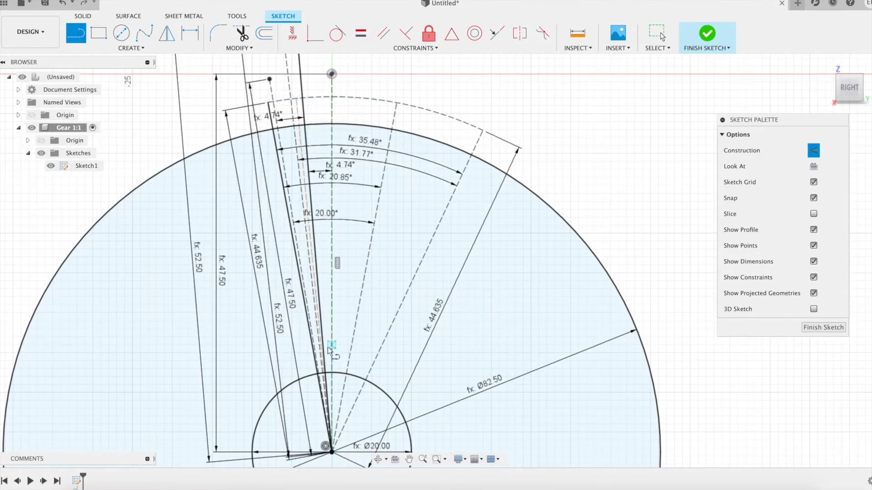
pyautogui.click(332, 453)
pyautogui.doubleClick(322, 97)
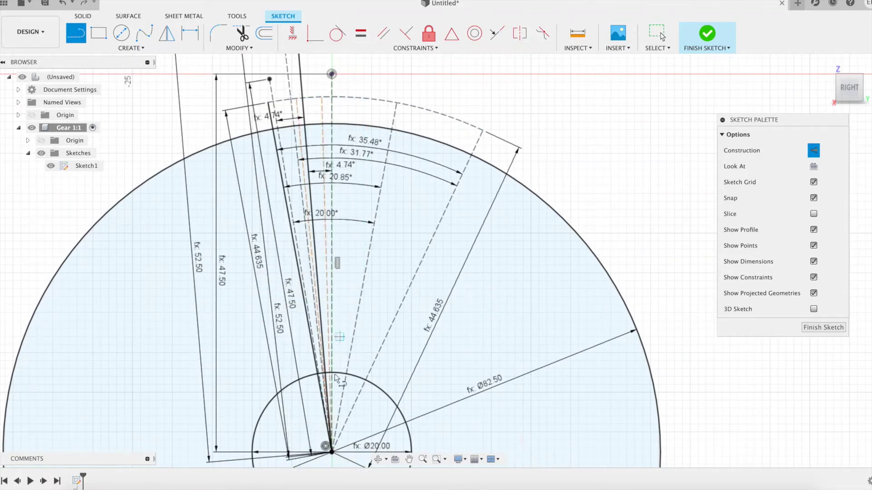
pyautogui.click(332, 452)
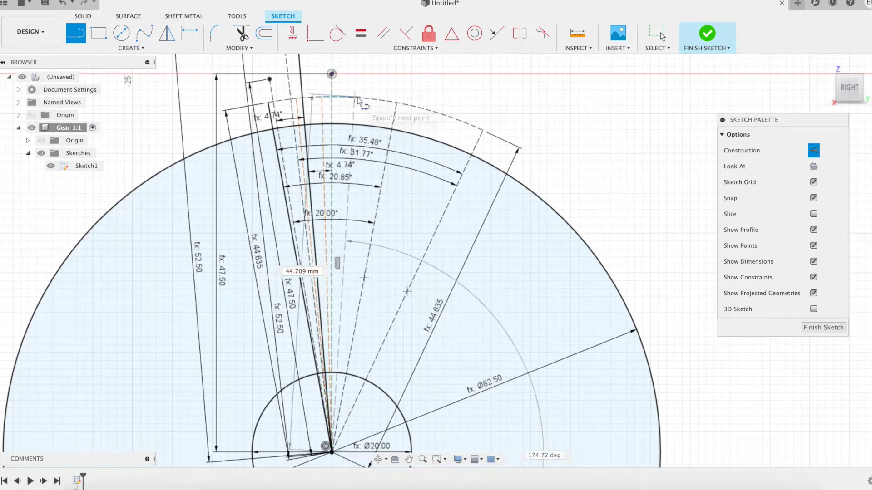
pyautogui.doubleClick(354, 96)
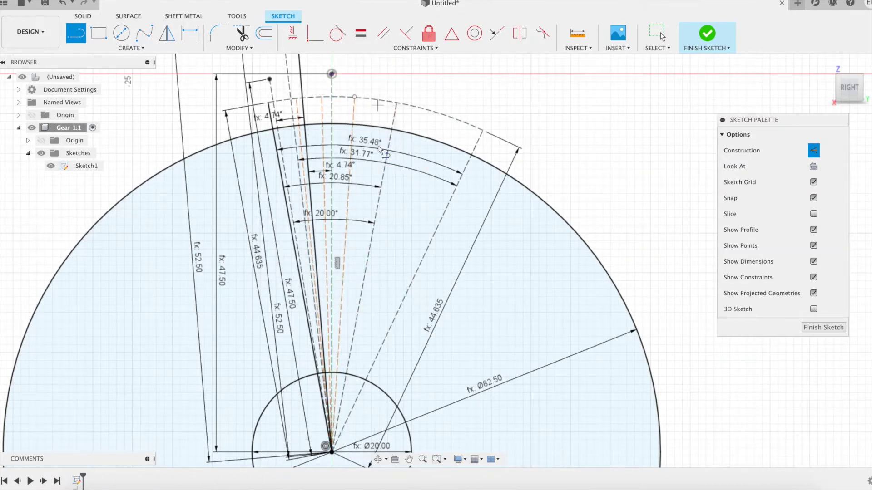
pyautogui.click(330, 451)
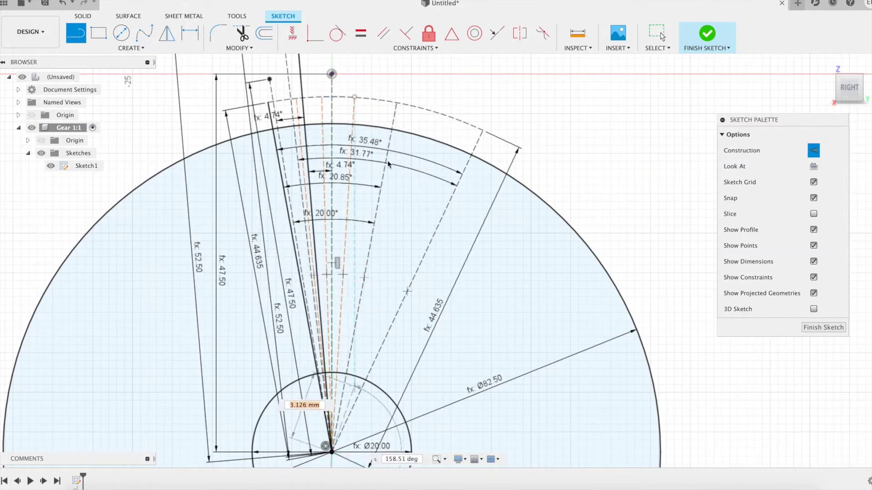
pyautogui.doubleClick(382, 100)
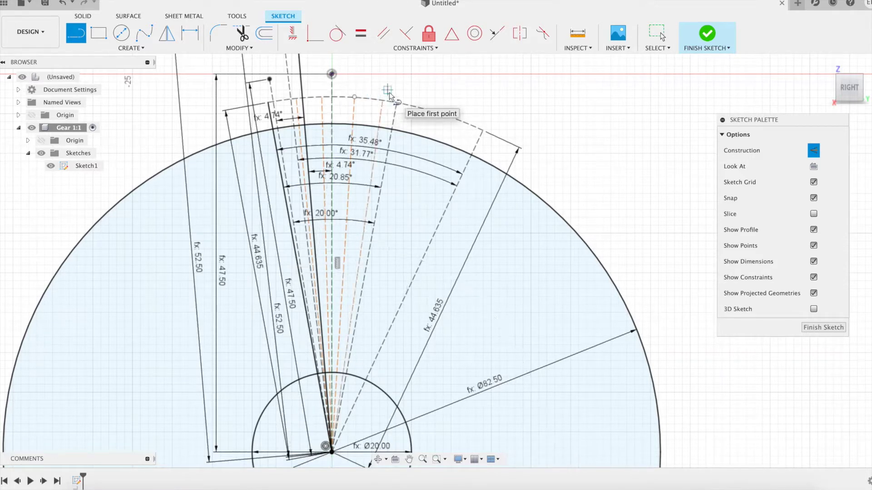
# Dimension the angle between the rightmost new radial line and the adjacent existing dashed line with the 4.17° user parameter
pyautogui.press('d')
pyautogui.click(381, 113)
pyautogui.click(393, 122)
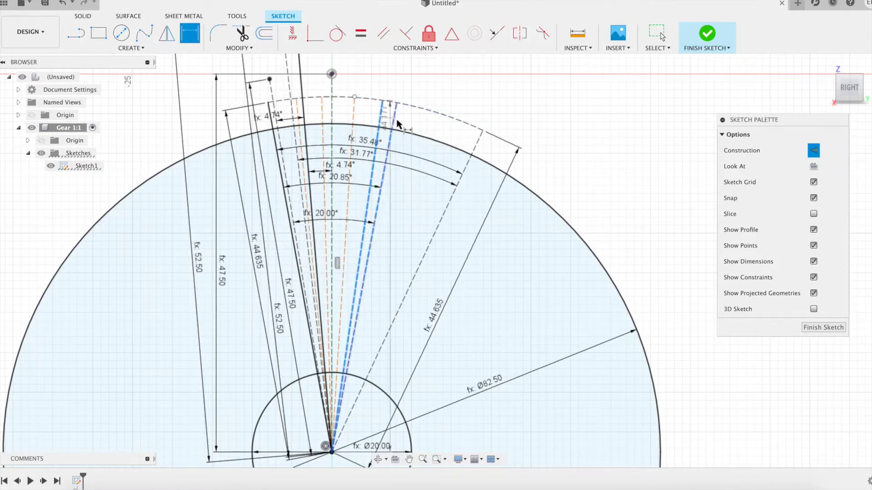
pyautogui.scroll(4, 391, 117)
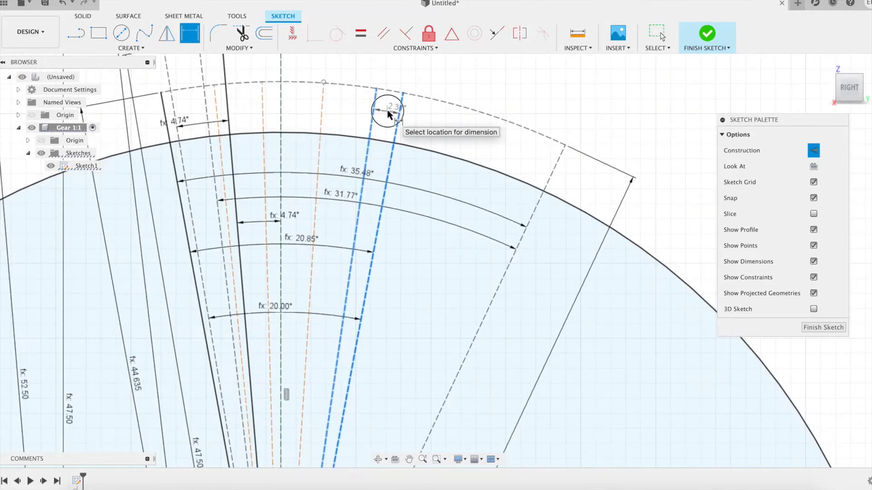
pyautogui.click(388, 111)
pyautogui.write('ual')
pyautogui.press('Return')
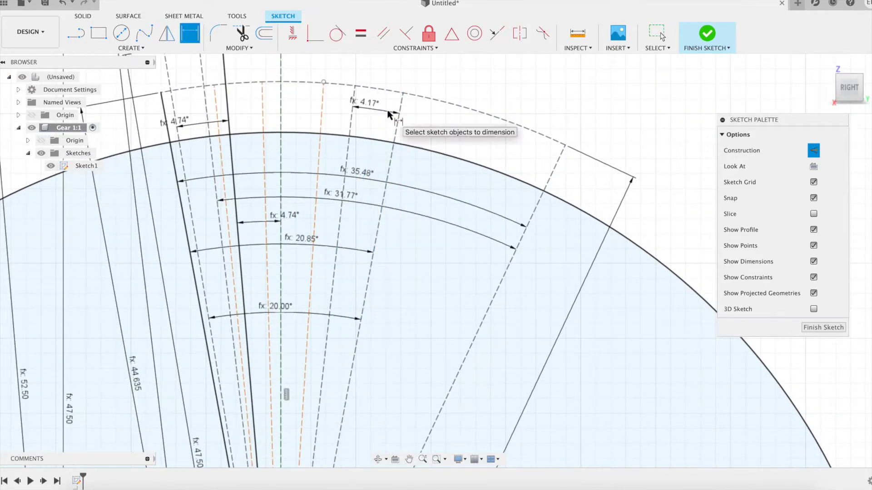
# Dimension the next two angles between neighbouring radial construction lines, continuing leftward, with the same 4.17° user parameter
pyautogui.click(324, 108)
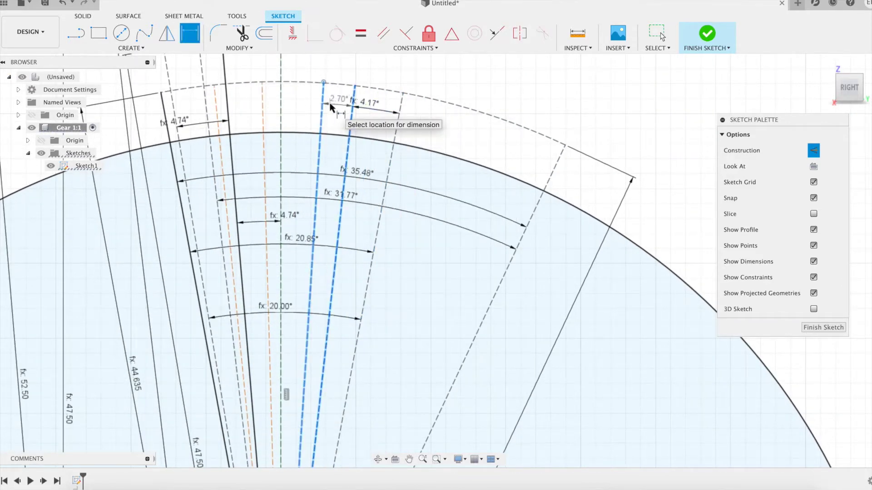
pyautogui.click(330, 105)
pyautogui.write('ual')
pyautogui.press('Return')
pyautogui.press('Return')
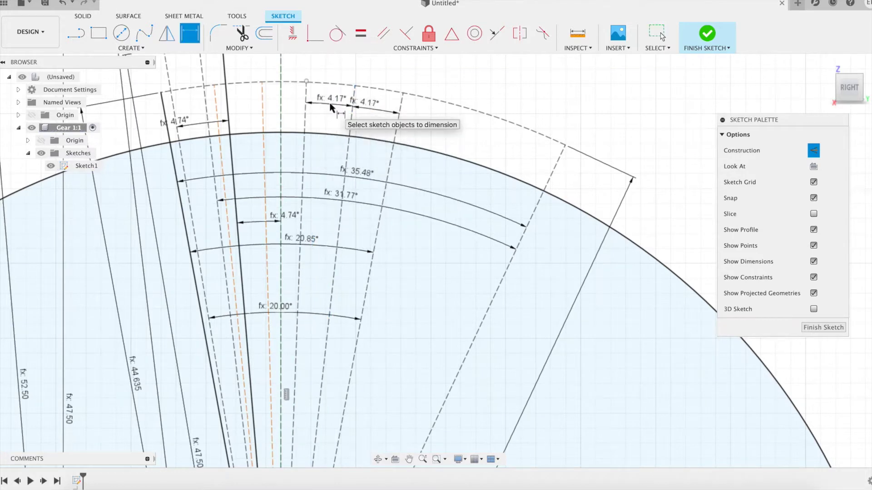
pyautogui.click(263, 106)
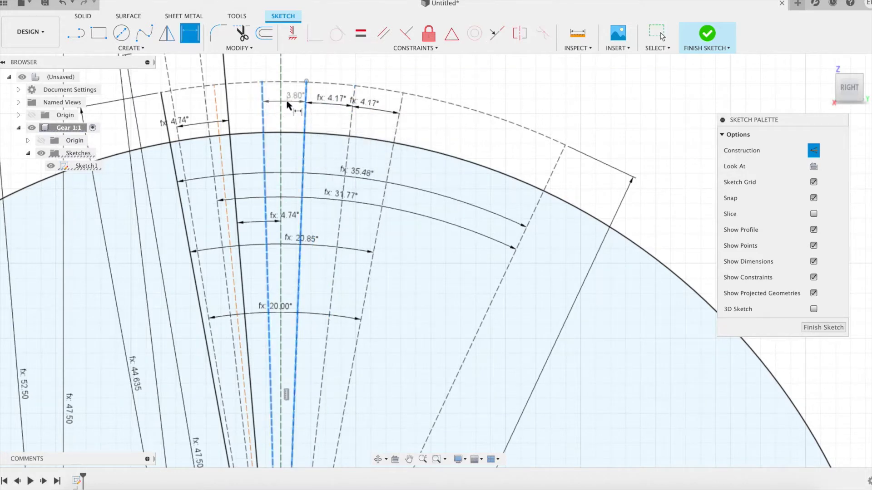
pyautogui.click(287, 103)
pyautogui.write('ua')
pyautogui.press('Return')
pyautogui.press('Return')
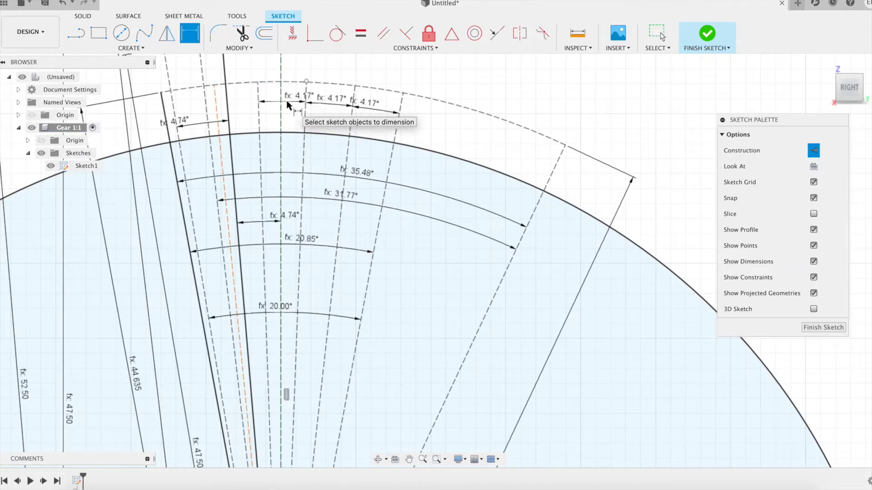
# Set the angle between the two leftmost new radial construction lines to the 4.17° user parameter and finish dimensioning
pyautogui.click(258, 86)
pyautogui.click(217, 107)
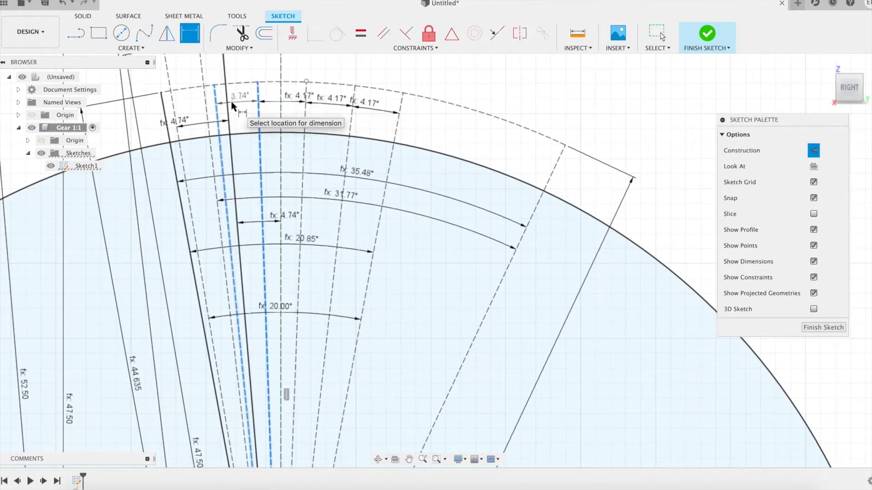
pyautogui.click(233, 104)
pyautogui.write('ua')
pyautogui.press('Return')
pyautogui.press('Return')
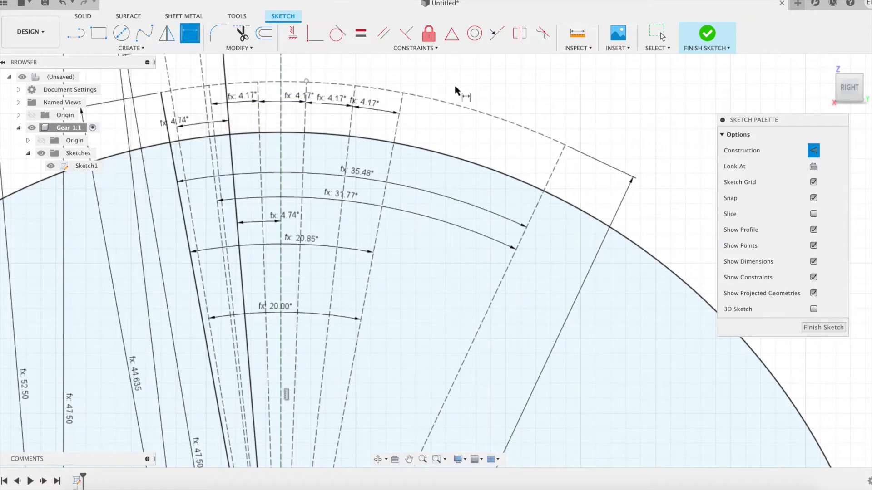
pyautogui.press('Escape')
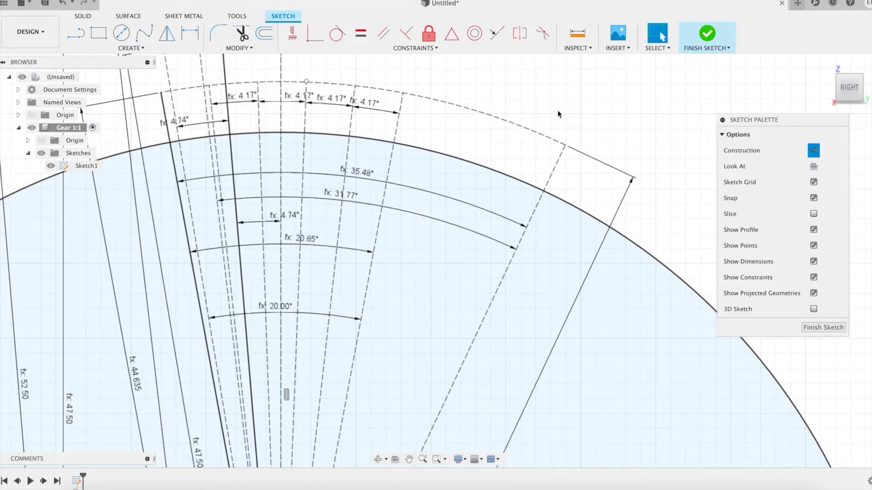
# Draw two construction lines extending leftward from the upper ends of the two leftmost new radial lines
pyautogui.press('F6')
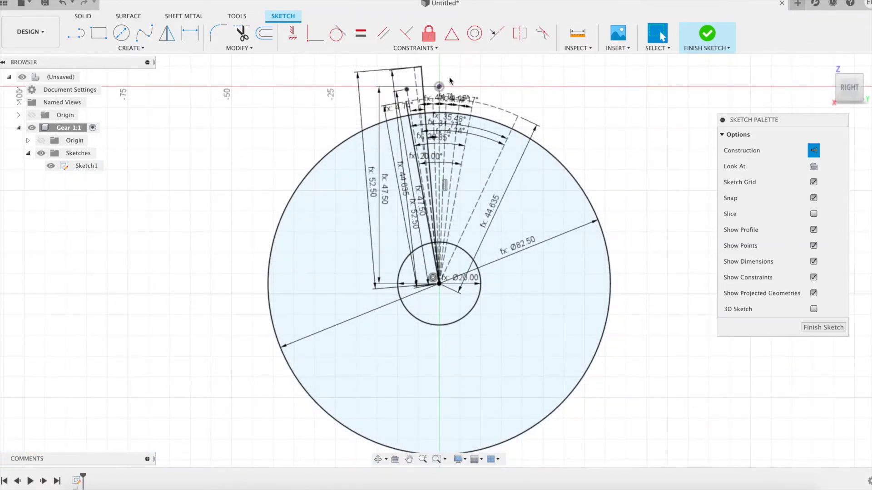
pyautogui.scroll(5, 458, 96)
pyautogui.moveTo(459, 98); pyautogui.dragTo(565, 154, button='middle')
pyautogui.click(315, 33)
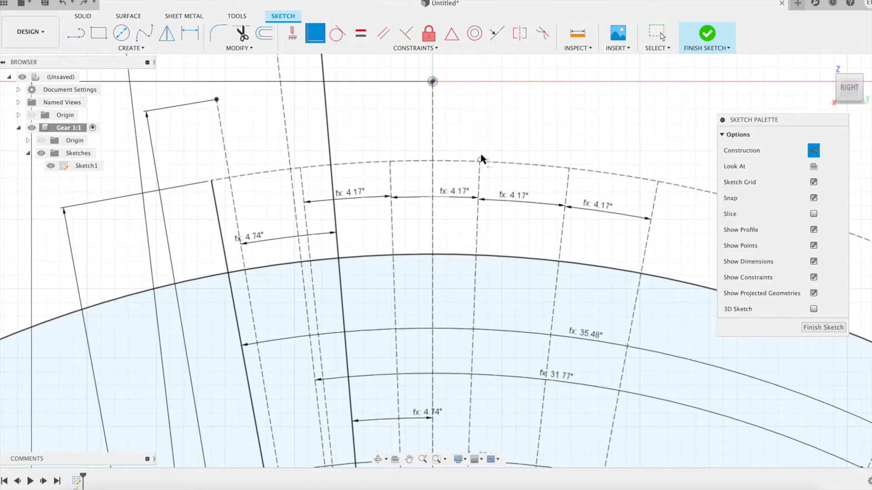
pyautogui.scroll(2, 482, 159)
pyautogui.scroll(-3, 486, 169)
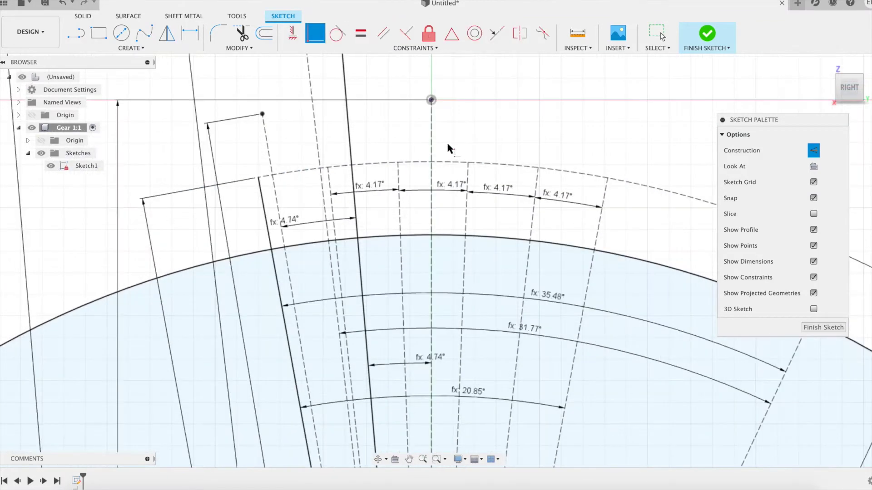
pyautogui.scroll(3, 446, 184)
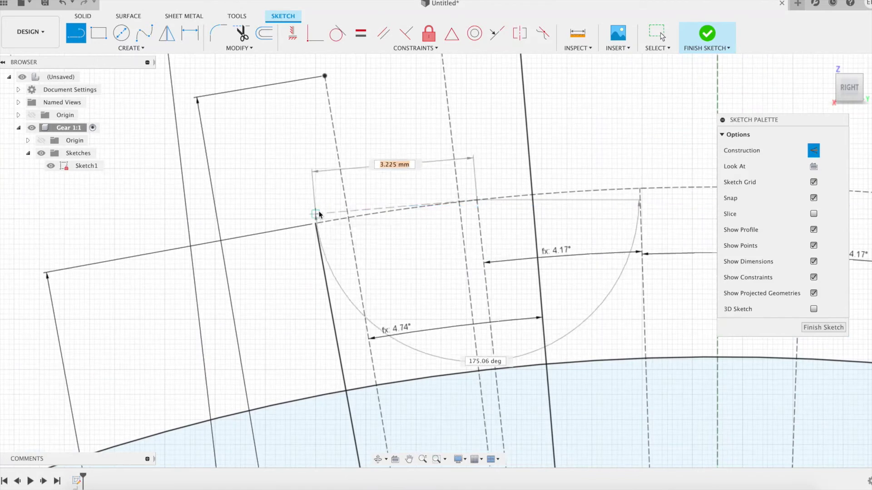
pyautogui.click(316, 214)
pyautogui.click(640, 188)
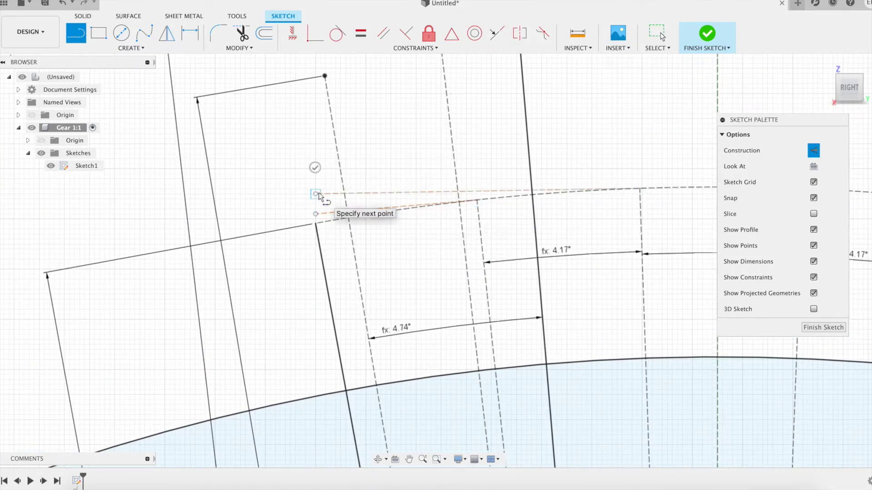
pyautogui.doubleClick(315, 194)
# Draw two more leftward construction lines from the upper ends of the remaining two new radial lines, the last one tangent to the dashed arc
pyautogui.scroll(1, 635, 176)
pyautogui.moveTo(635, 176); pyautogui.dragTo(525, 174, button='middle')
pyautogui.scroll(-1, 525, 174)
pyautogui.click(679, 186)
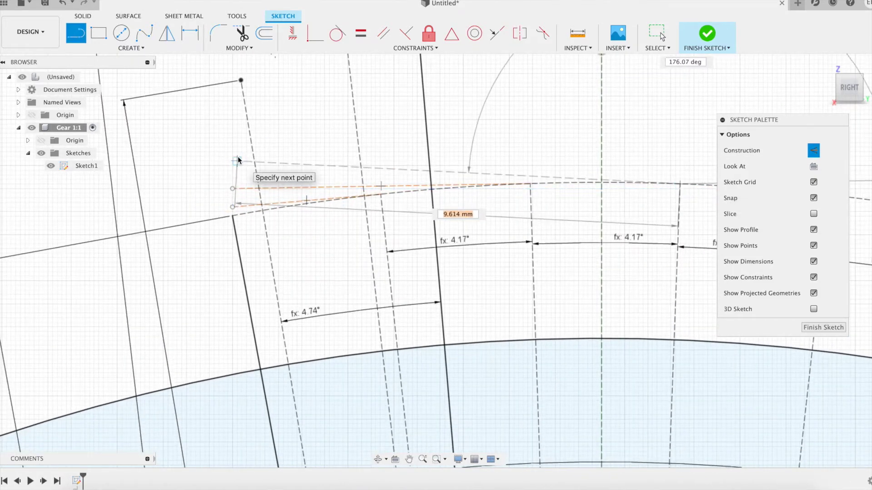
pyautogui.doubleClick(238, 161)
pyautogui.scroll(-1, 584, 160)
pyautogui.moveTo(666, 158); pyautogui.dragTo(542, 160, button='middle')
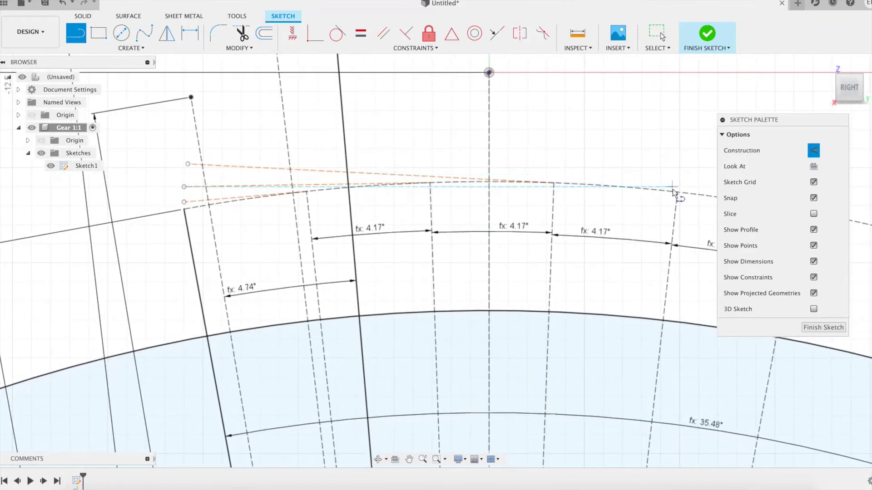
pyautogui.click(677, 192)
pyautogui.doubleClick(193, 139)
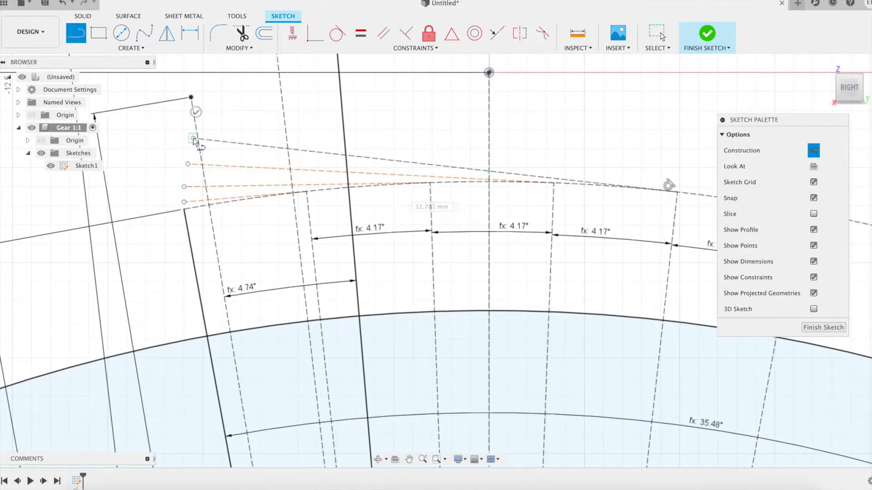
# Apply tangent constraints between the other three leftward construction lines and the dashed arc
pyautogui.click(337, 34)
pyautogui.click(447, 179)
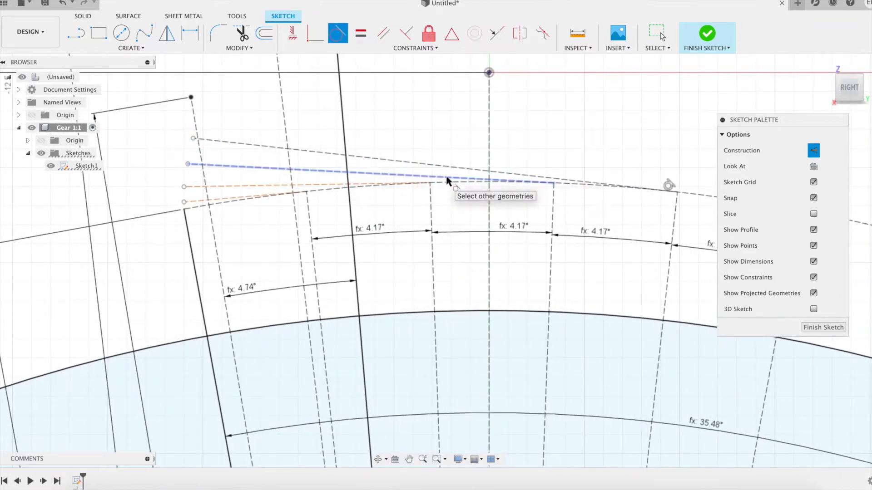
pyautogui.click(568, 184)
pyautogui.click(318, 185)
pyautogui.click(448, 182)
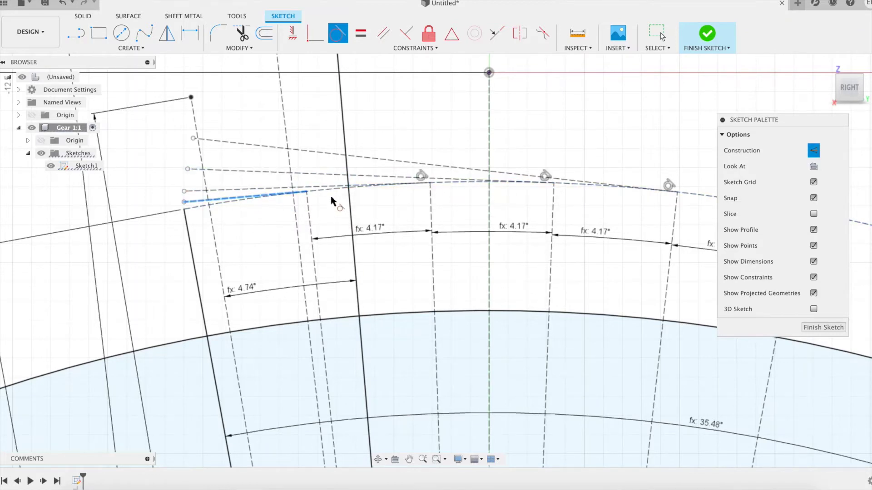
pyautogui.click(298, 184)
# Dimension the lengths of the two shortest tangent construction lines as uIL1 and uIL1*2
pyautogui.press('d')
pyautogui.click(202, 202)
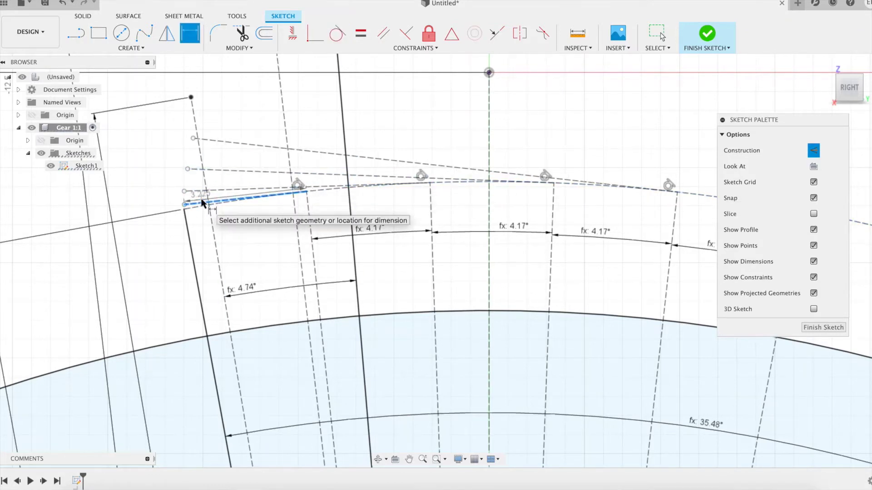
pyautogui.click(201, 200)
pyautogui.write('al1')
pyautogui.press('Return')
pyautogui.scroll(3, 204, 200)
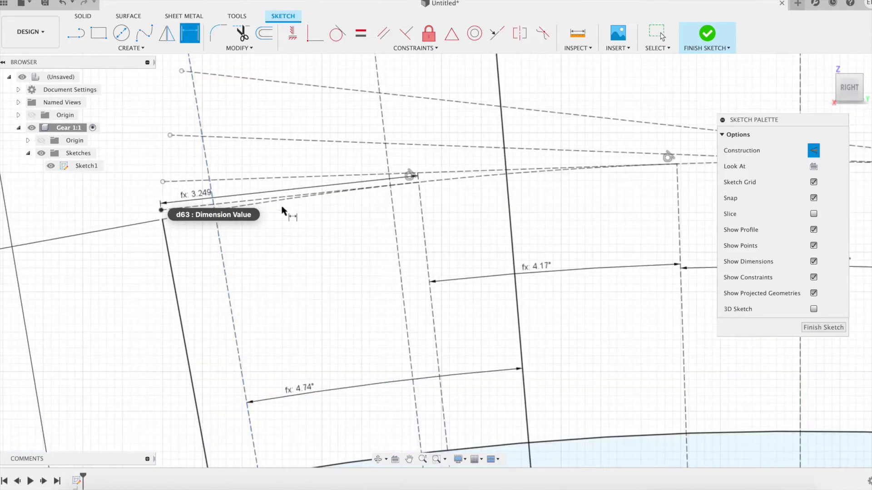
pyautogui.click(291, 178)
pyautogui.click(293, 173)
pyautogui.write('d1*2')
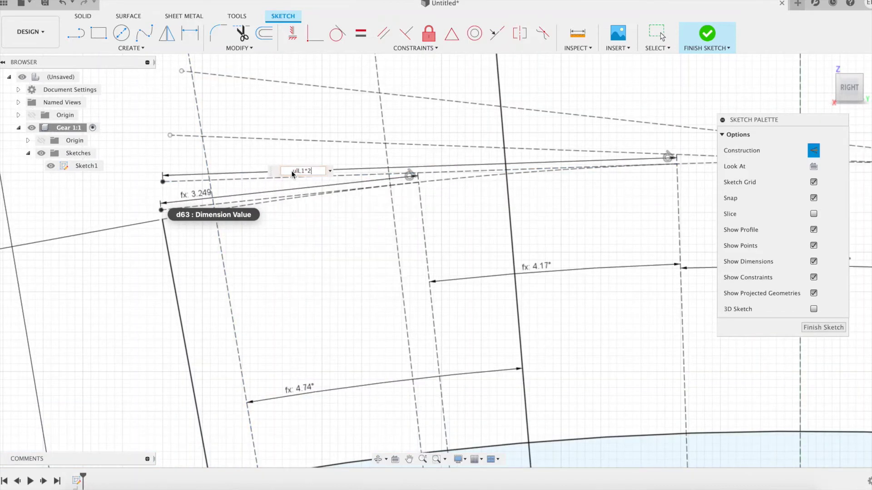
pyautogui.press('Return')
# Dimension the lengths of the two longest tangent construction lines as uIL1*3 and uIL1*4
pyautogui.click(304, 135)
pyautogui.write('ul1*3')
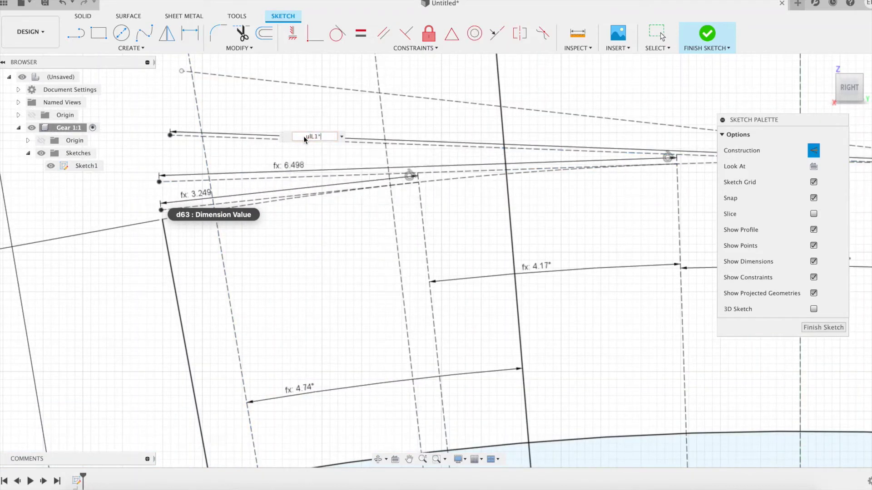
pyautogui.press('Return')
pyautogui.moveTo(352, 85); pyautogui.dragTo(331, 127, button='middle')
pyautogui.click(332, 132)
pyautogui.click(332, 127)
pyautogui.write('d1*4')
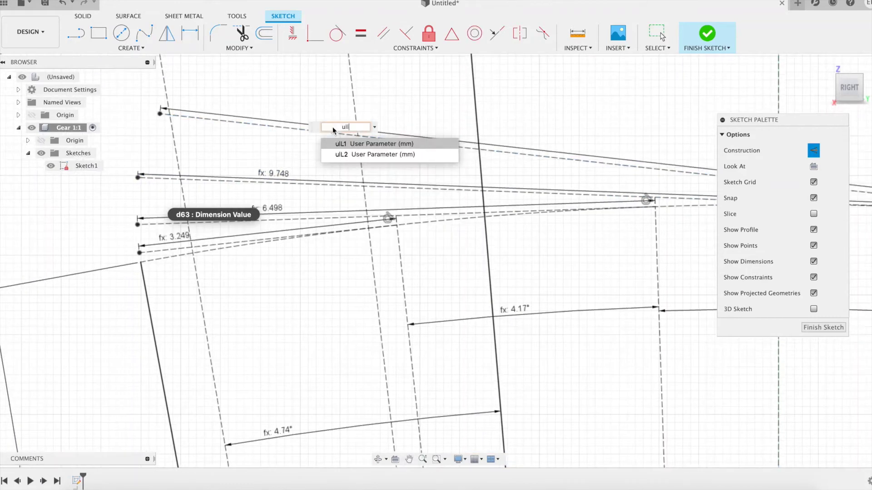
pyautogui.press('Return')
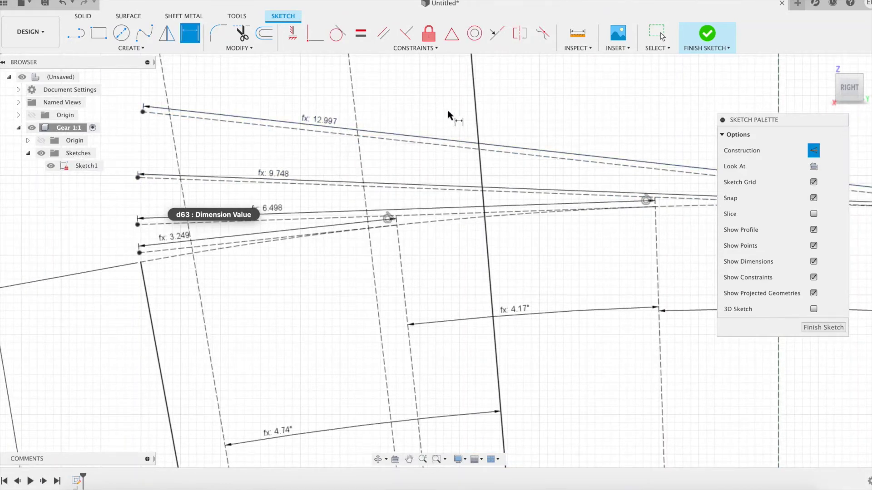
# Draw seven radial construction lines from the gear centre to the dashed arc, between the two existing rightmost radial lines
pyautogui.scroll(-10, 448, 115)
pyautogui.press('l')
pyautogui.scroll(5, 453, 77)
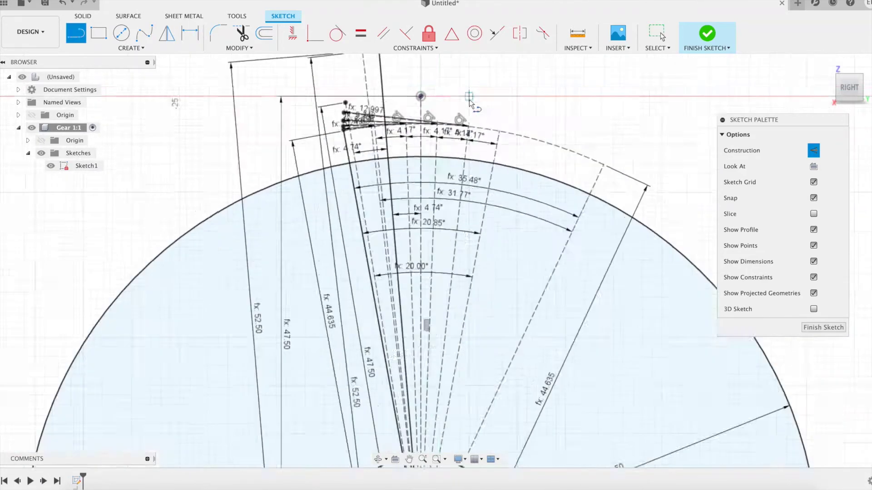
pyautogui.scroll(-3, 512, 185)
pyautogui.click(451, 447)
pyautogui.click(514, 153)
pyautogui.click(527, 155)
pyautogui.click(451, 447)
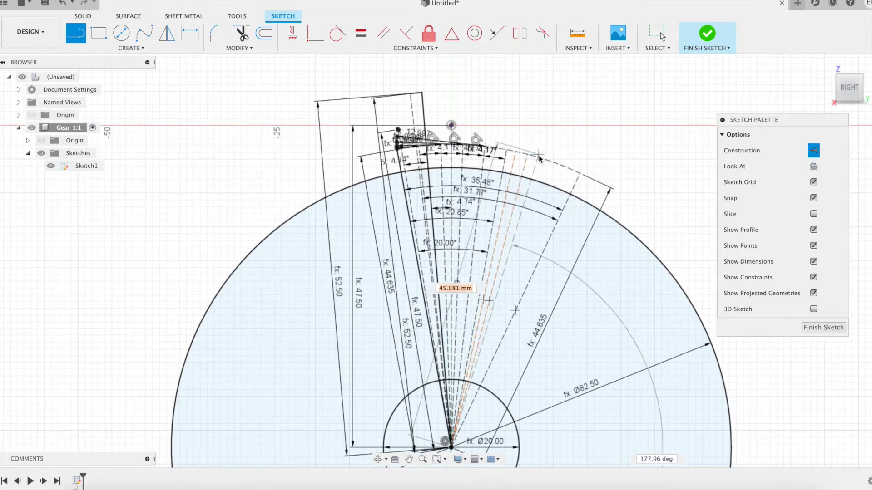
pyautogui.click(539, 158)
pyautogui.click(451, 447)
pyautogui.click(549, 161)
pyautogui.click(451, 448)
pyautogui.click(557, 165)
pyautogui.click(451, 448)
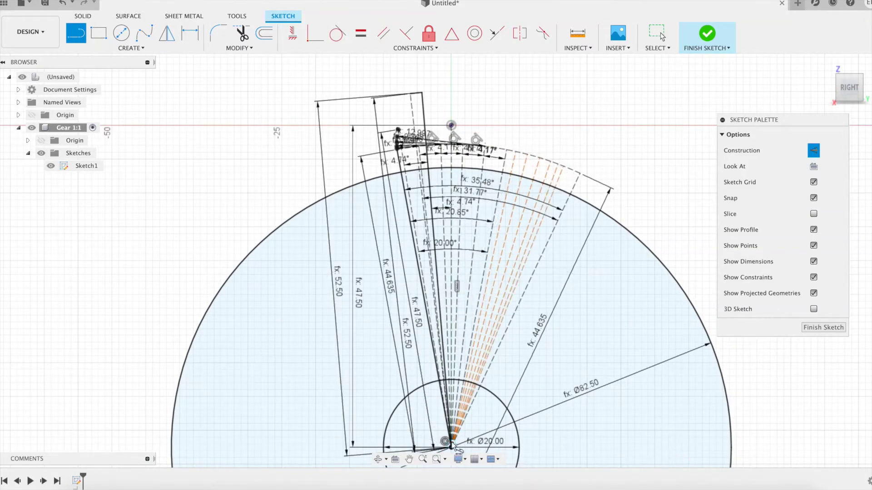
# Dimension the angle between the rightmost radial line and the neighbouring new radial line as uaH1
pyautogui.scroll(5, 556, 164)
pyautogui.moveTo(529, 107); pyautogui.dragTo(445, 89, button='middle')
pyautogui.press('d')
pyautogui.click(497, 195)
pyautogui.click(473, 183)
pyautogui.click(483, 183)
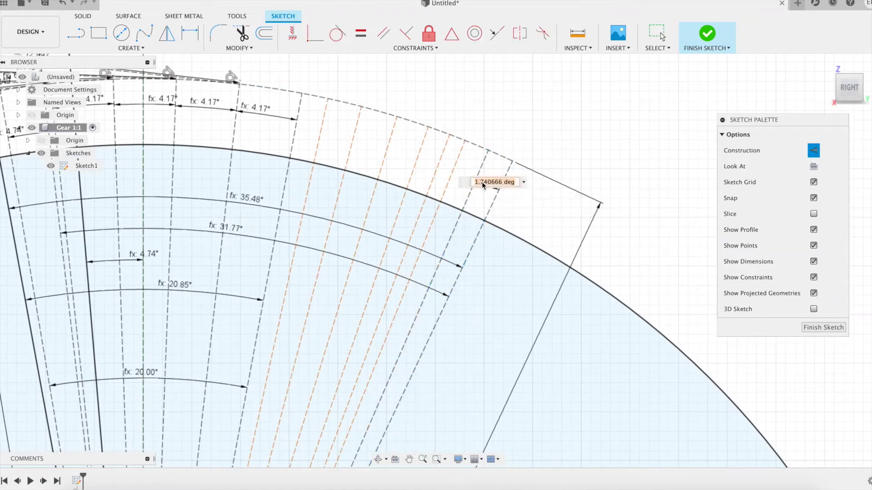
pyautogui.write('uaH')
pyautogui.press('Down')
pyautogui.press('Return')
pyautogui.press('Return')
# Set the next two angles between neighbouring radial lines to uaH1, working leftward along the arc
pyautogui.click(474, 183)
pyautogui.click(454, 168)
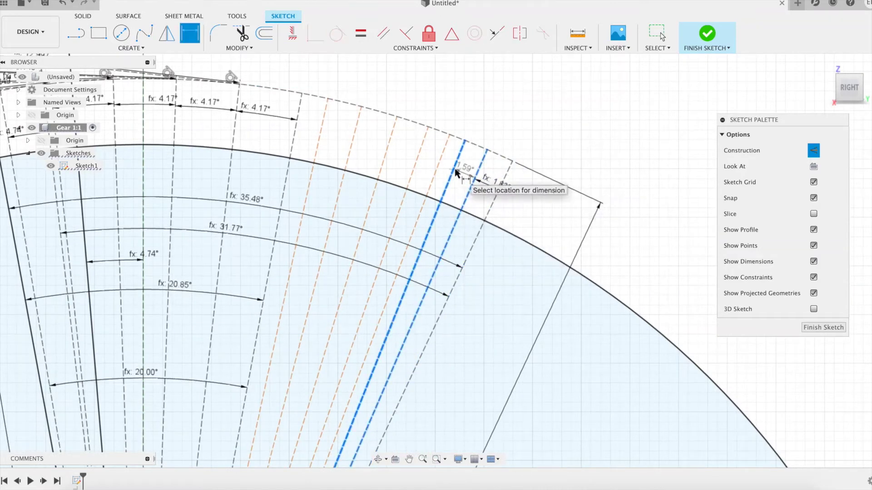
pyautogui.click(461, 167)
pyautogui.write('uaH2')
pyautogui.press('Return')
pyautogui.click(452, 167)
pyautogui.click(439, 162)
pyautogui.click(443, 162)
pyautogui.write('uaH2')
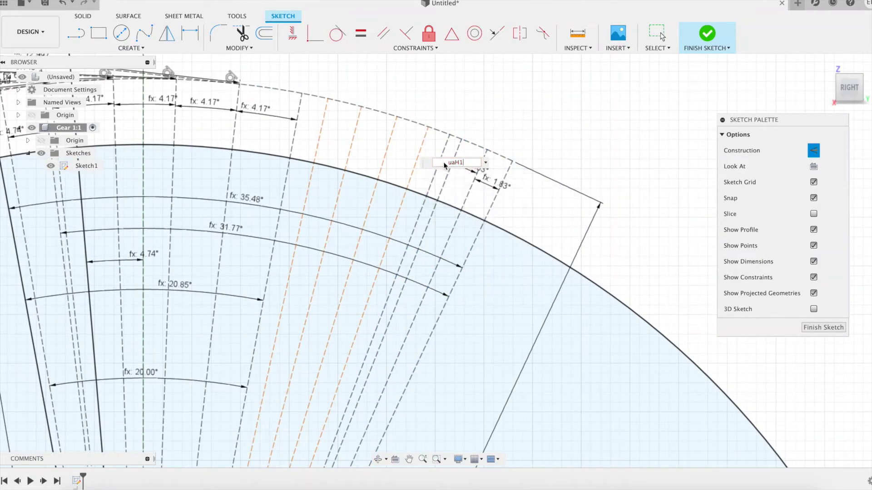
pyautogui.press('Return')
# Dimension the fourth and fifth angles between the new radial lines as uaH1
pyautogui.click(424, 162)
pyautogui.click(417, 161)
pyautogui.write('uaH2')
pyautogui.press('Return')
pyautogui.click(400, 150)
pyautogui.click(390, 141)
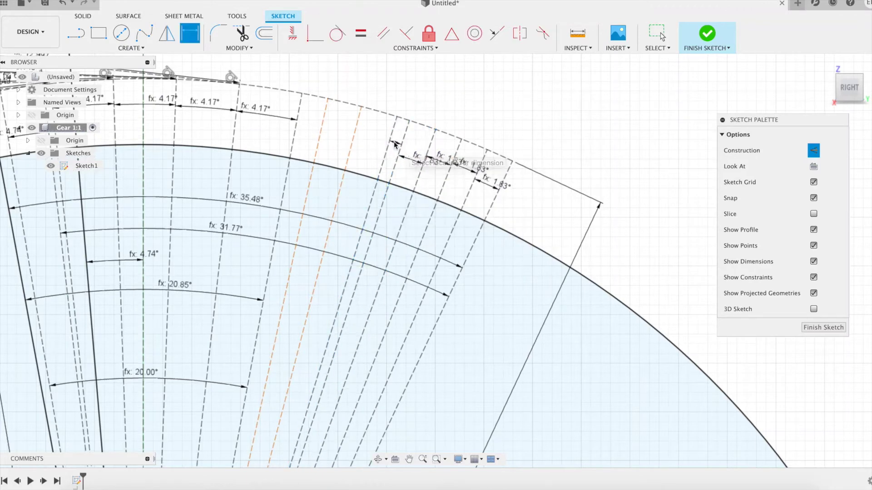
pyautogui.click(391, 141)
pyautogui.write('uaH2')
pyautogui.press('Return')
# Dimension the angles between the last three new radial lines as uaH1, completing the row of equal angles
pyautogui.click(375, 140)
pyautogui.click(354, 134)
pyautogui.click(361, 138)
pyautogui.write('uaH2')
pyautogui.press('Return')
pyautogui.click(349, 134)
pyautogui.click(322, 127)
pyautogui.click(331, 128)
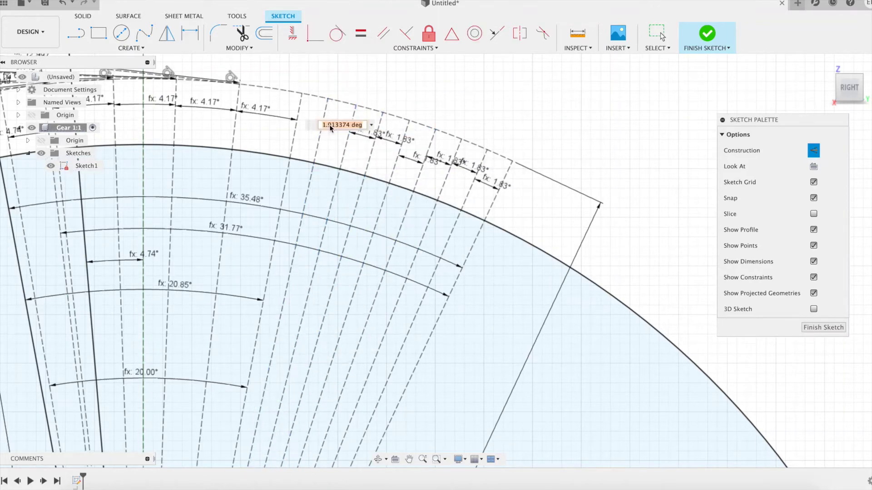
# Draw leftward construction lines from the upper ends of the first two new radial lines toward the tooth flank, the first about 18 mm long
pyautogui.press('l')
pyautogui.moveTo(434, 105); pyautogui.dragTo(607, 240, button='middle')
pyautogui.click(502, 234)
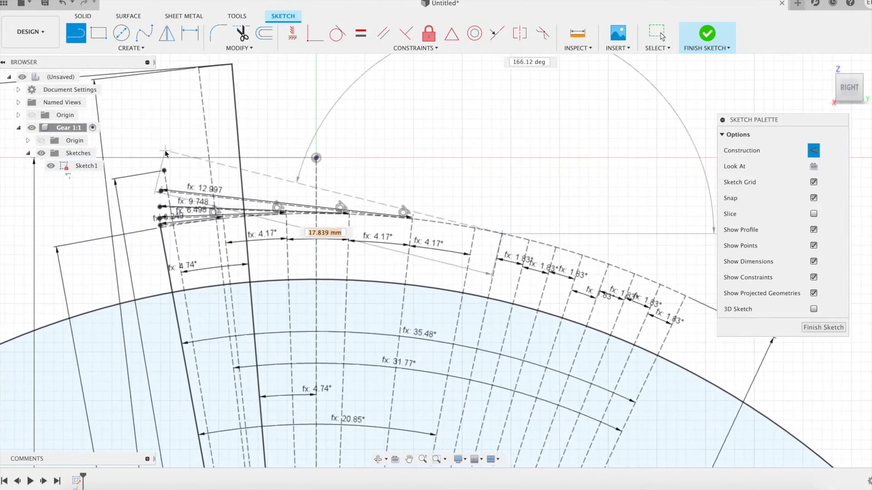
pyautogui.doubleClick(165, 152)
pyautogui.click(520, 236)
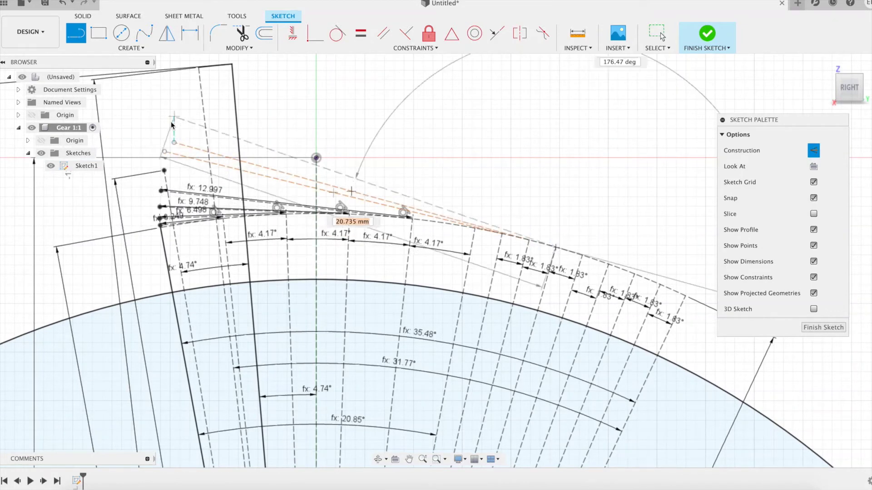
pyautogui.click(174, 142)
# Draw leftward construction lines from the upper ends of the third, fourth and fifth new radial lines, the fifth about 24 mm long
pyautogui.click(173, 103)
pyautogui.click(582, 255)
pyautogui.click(173, 113)
pyautogui.click(182, 90)
pyautogui.click(609, 265)
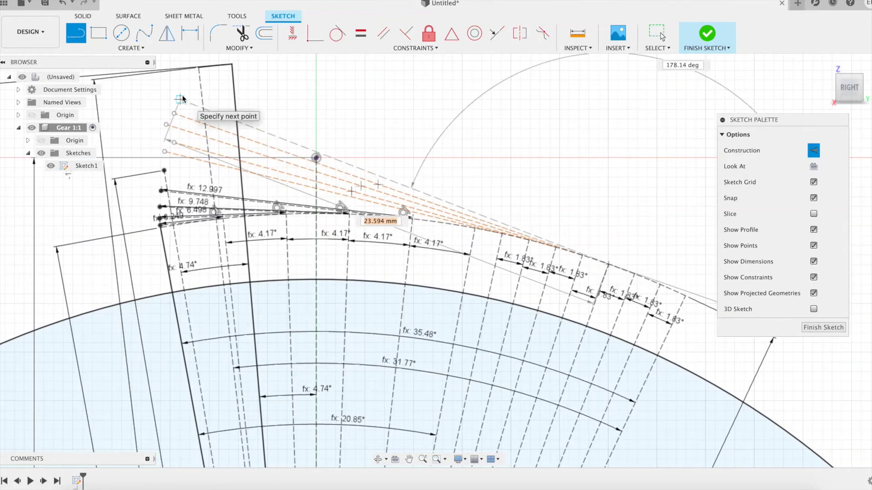
pyautogui.click(180, 99)
pyautogui.click(188, 76)
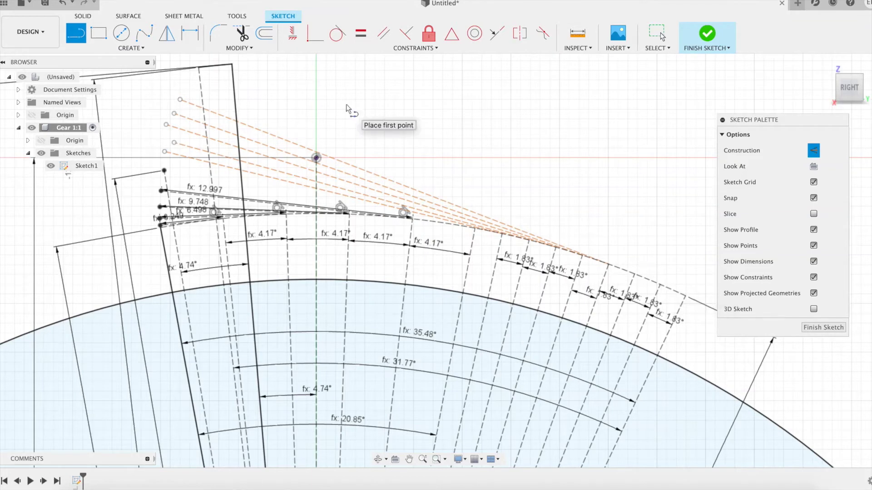
# Apply tangent constraints between the five new leftward construction lines and the dashed arc
pyautogui.click(337, 33)
pyautogui.click(427, 217)
pyautogui.click(443, 223)
pyautogui.click(364, 192)
pyautogui.click(445, 223)
pyautogui.click(441, 222)
pyautogui.click(427, 201)
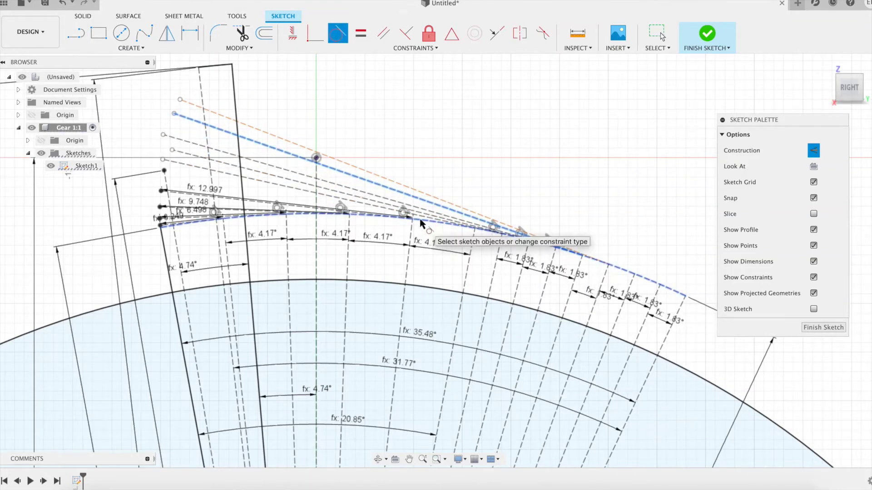
pyautogui.click(421, 220)
pyautogui.click(426, 194)
pyautogui.click(424, 221)
# Draw leftward construction lines from the upper ends of the remaining two radial lines and constrain the last one tangent to the dashed arc
pyautogui.press('l')
pyautogui.click(634, 274)
pyautogui.doubleClick(184, 96)
pyautogui.click(660, 284)
pyautogui.click(192, 76)
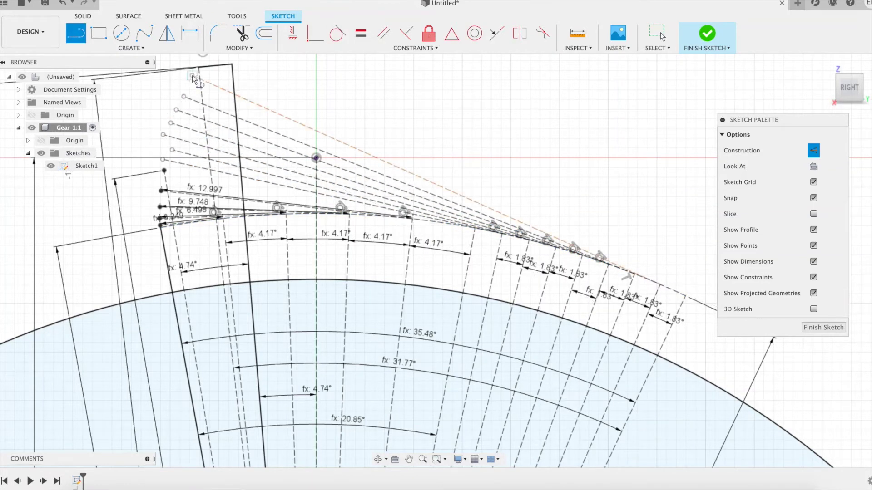
pyautogui.click(277, 113)
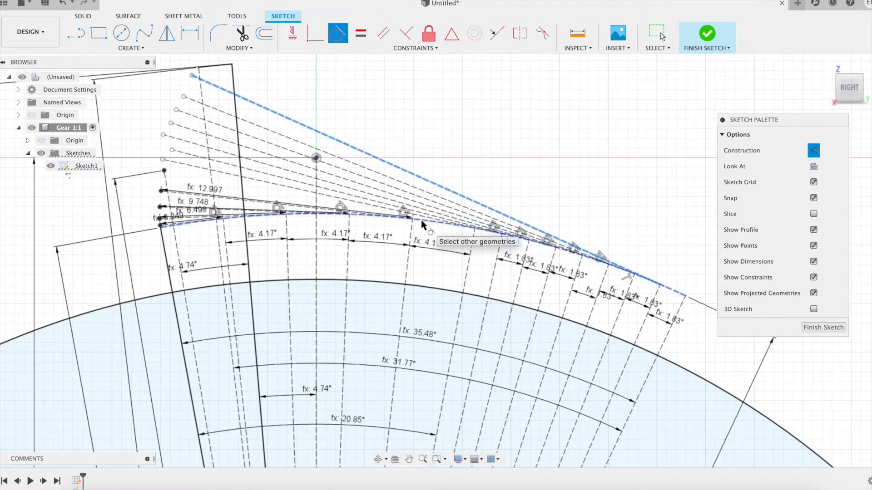
pyautogui.click(422, 220)
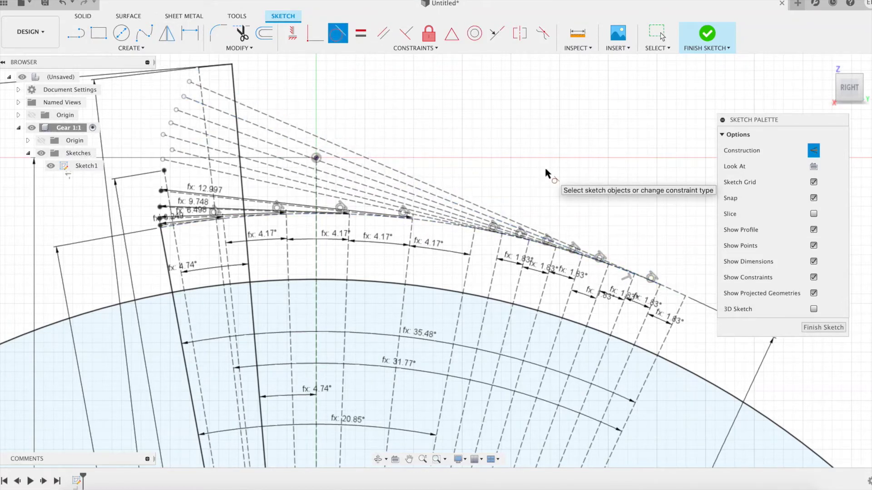
pyautogui.press('Escape')
# Dimension the two lowest new tangent lines as Rp1*sin(alpha)+ulH1 and Rp1*sin(alpha)+ulH1*2
pyautogui.scroll(5, 663, 253)
pyautogui.scroll(-4, 571, 239)
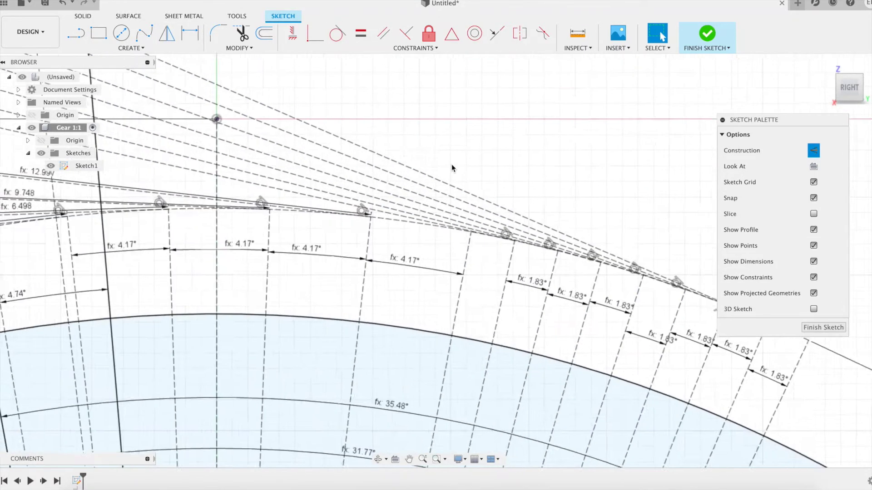
pyautogui.scroll(-1, 452, 164)
pyautogui.moveTo(451, 164); pyautogui.dragTo(663, 245, button='middle')
pyautogui.press('d')
pyautogui.click(326, 224)
pyautogui.click(326, 224)
pyautogui.write('ulL1')
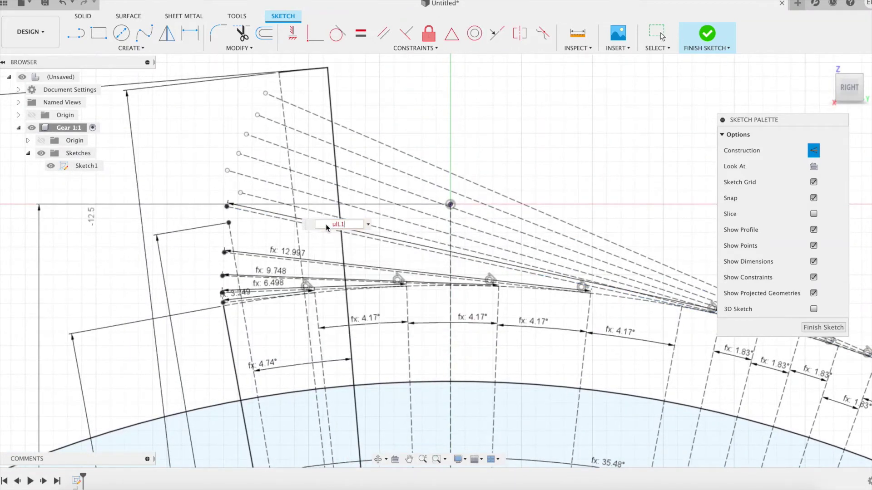
pyautogui.write('Rp1*sin(alpha')
pyautogui.write(')+ulH1')
pyautogui.press('Return')
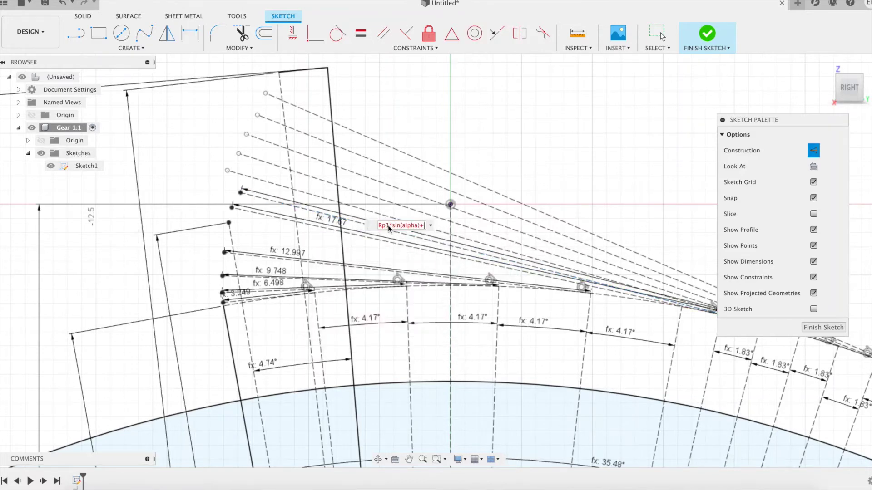
# Dimension the third and fourth new tangent lines as Rp1*sin(alpha)+ulH1*3 and Rp1*sin(alpha)+ulH1*4
pyautogui.click(358, 207)
pyautogui.click(359, 203)
pyautogui.write('Rp1*sin(alpha)+')
pyautogui.write('ulH3')
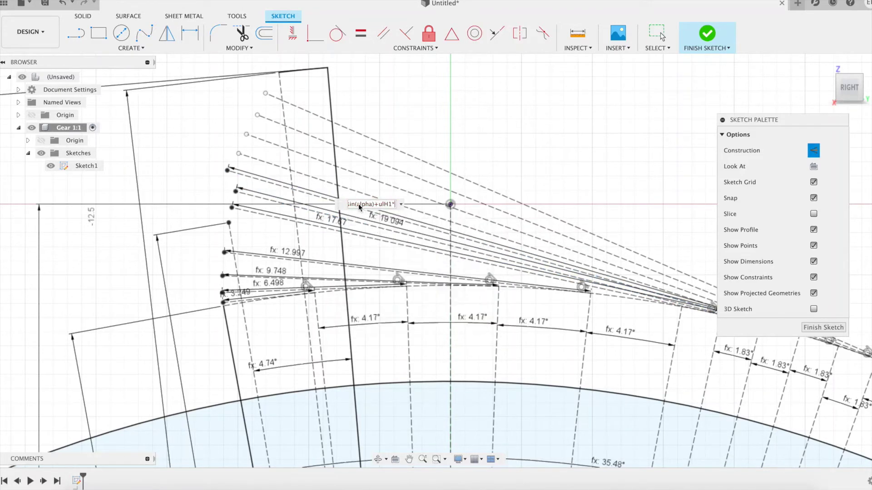
pyautogui.press('Return')
pyautogui.click(362, 193)
pyautogui.click(364, 191)
pyautogui.write('Rp1*sin(alpha)+')
pyautogui.write('4')
pyautogui.press('Return')
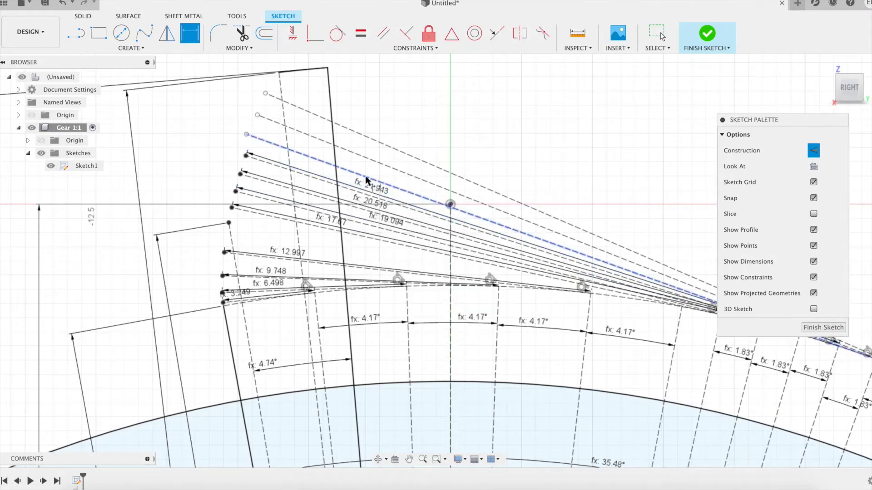
# Dimension the fifth and sixth new tangent lines as Rp1*sin(alpha)+ulH1*5 and Rp1*sin(alpha)+ulH1*6
pyautogui.click(366, 179)
pyautogui.click(368, 175)
pyautogui.write('Rp1*sin(alpha)+ulH1*')
pyautogui.write('5')
pyautogui.press('Return')
pyautogui.click(373, 163)
pyautogui.click(378, 157)
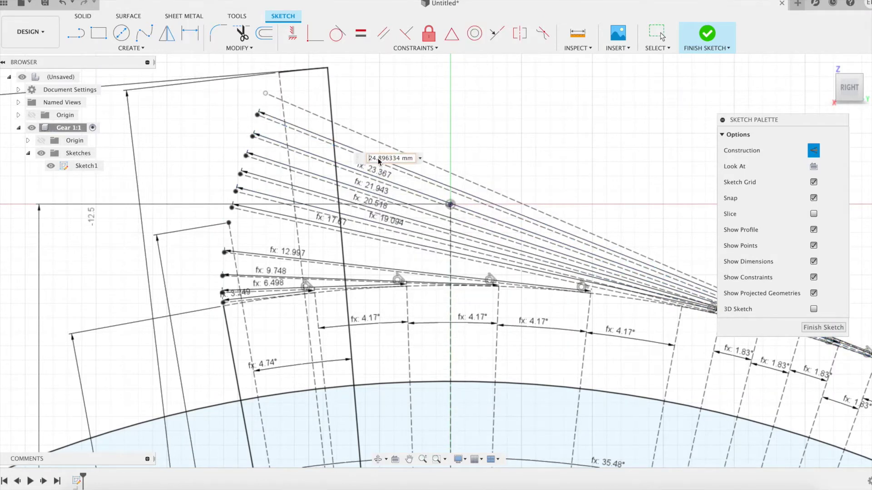
pyautogui.write('Rp1*sin(alpha)+ulH1*')
pyautogui.write('6')
pyautogui.press('Return')
# Dimension the topmost tangent line as Rp1*sin(alpha)+ulH1*7
pyautogui.click(386, 146)
pyautogui.click(392, 142)
pyautogui.write('Rp1*sin(alpha)+ulH1*')
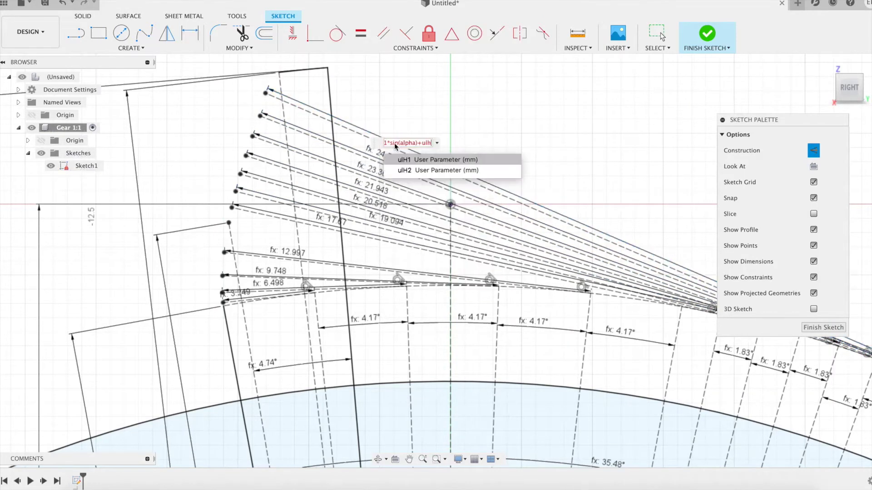
pyautogui.write('7')
pyautogui.press('Return')
pyautogui.press('Escape')
# With construction mode off, draw a fit point spline from the top of the straight flank through the tangent lines' ends to the tooth tip
pyautogui.scroll(3, 335, 145)
pyautogui.click(144, 33)
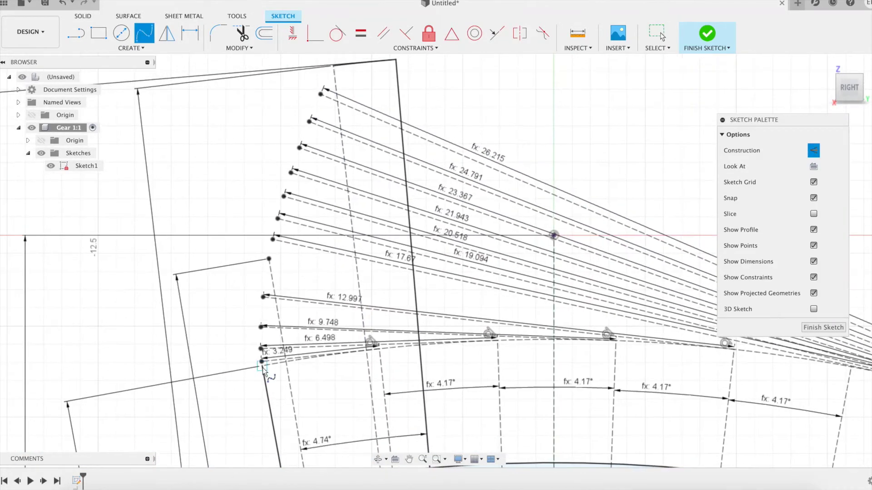
pyautogui.scroll(5, 291, 342)
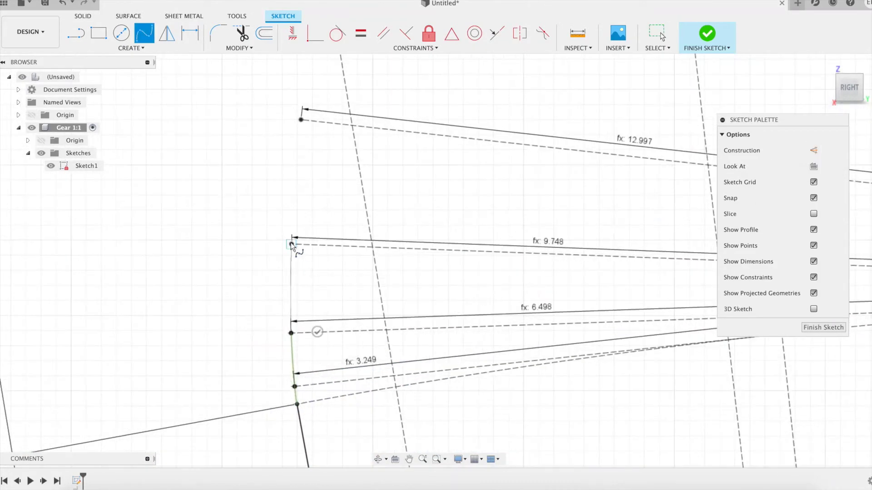
pyautogui.click(291, 244)
pyautogui.click(300, 120)
pyautogui.scroll(-2, 301, 119)
pyautogui.moveTo(300, 119); pyautogui.dragTo(247, 337, button='middle')
pyautogui.moveTo(314, 102); pyautogui.dragTo(278, 267, button='middle')
pyautogui.click(268, 218)
pyautogui.click(290, 150)
pyautogui.click(313, 80)
pyautogui.scroll(-1, 313, 80)
pyautogui.moveTo(313, 80); pyautogui.dragTo(289, 264, button='middle')
pyautogui.click(312, 202)
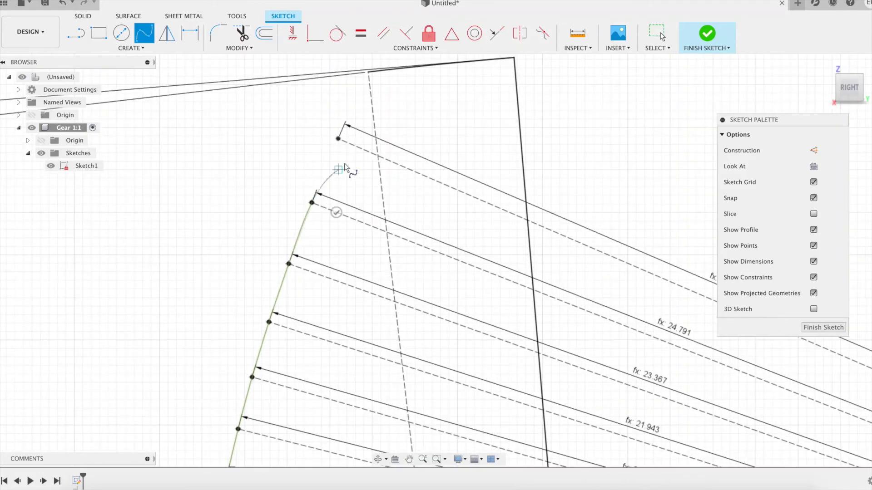
pyautogui.click(393, 85)
pyautogui.scroll(-3, 403, 109)
pyautogui.press('Escape')
# Constrain the spline tangent to the straight flank line at its lower end and finish the sketch
pyautogui.moveTo(270, 232); pyautogui.dragTo(290, 82, button='middle')
pyautogui.scroll(5, 327, 317)
pyautogui.click(338, 33)
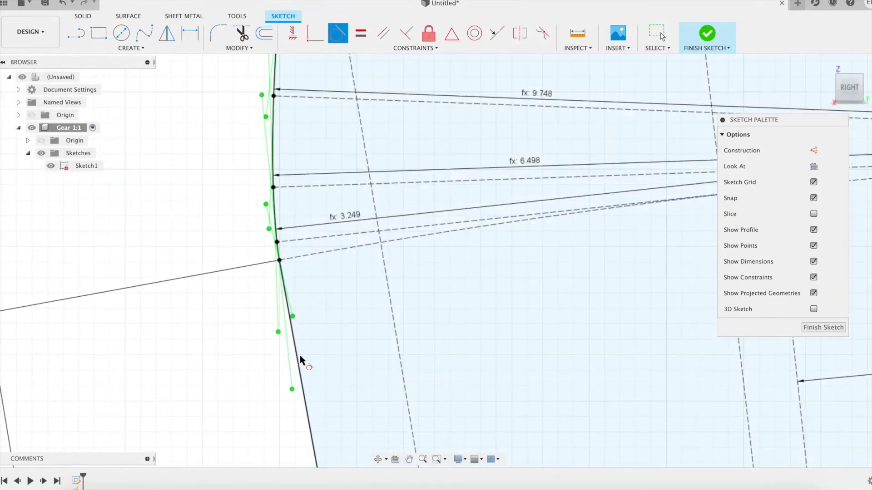
pyautogui.press('Escape')
pyautogui.scroll(-5, 313, 261)
pyautogui.moveTo(524, 103); pyautogui.dragTo(519, 112, button='middle')
pyautogui.click(706, 35)
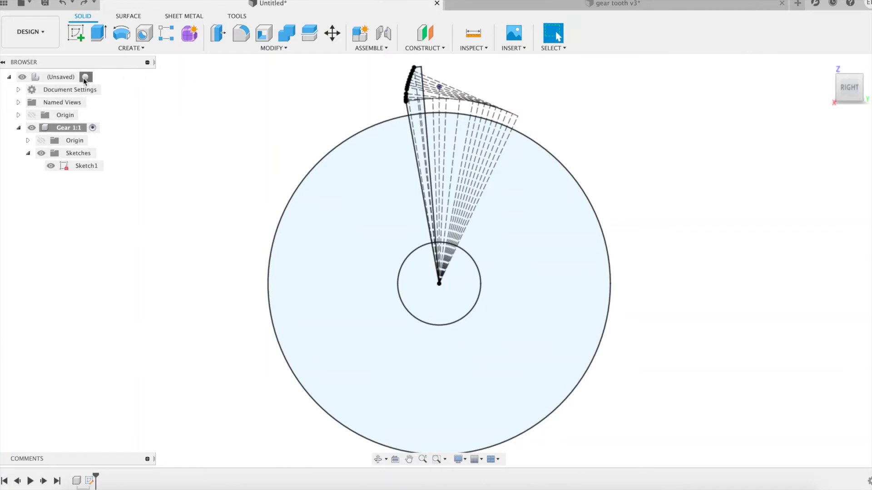
# Activate the top-level assembly and create a new internal component named Gear 2 in it
pyautogui.click(85, 77)
pyautogui.rightClick(83, 78)
pyautogui.click(91, 84)
pyautogui.write('Gear 2')
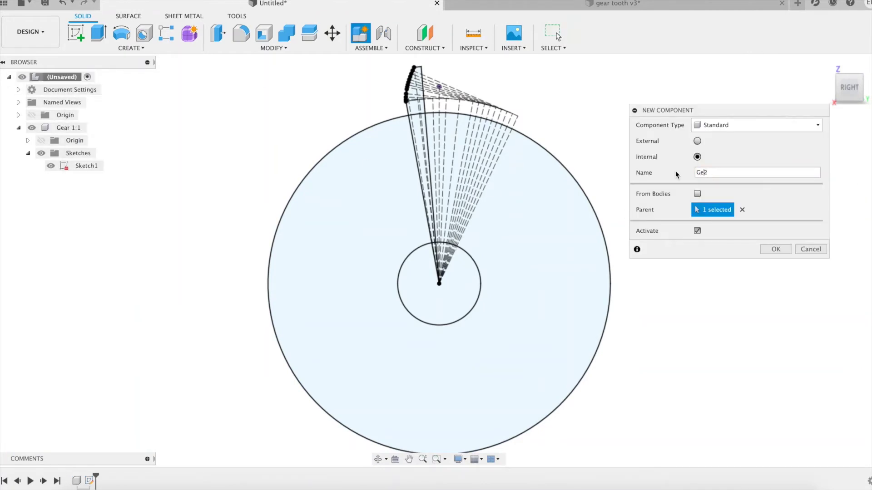
pyautogui.click(775, 249)
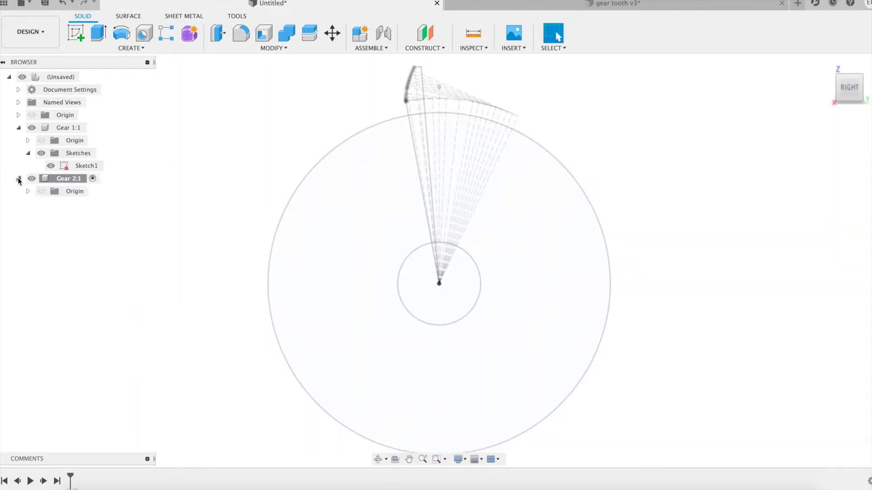
# Start a new sketch in Gear 2 on the YZ plane
pyautogui.click(80, 42)
pyautogui.click(565, 104)
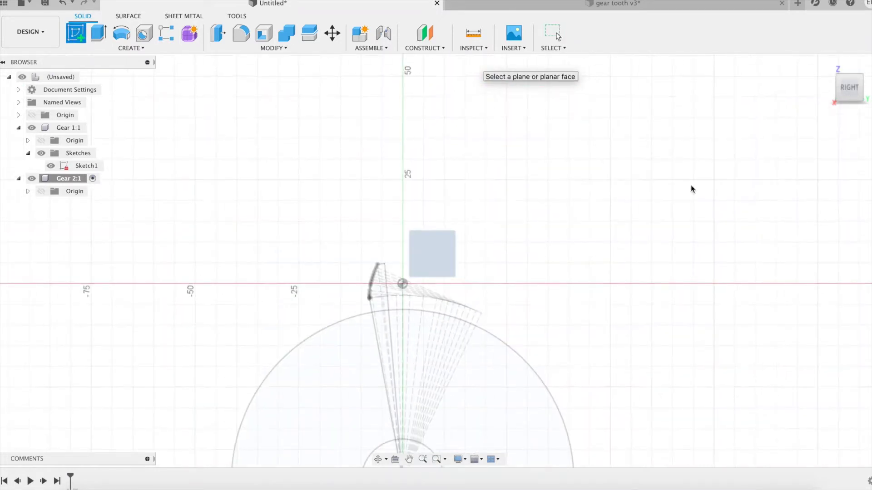
pyautogui.click(861, 66)
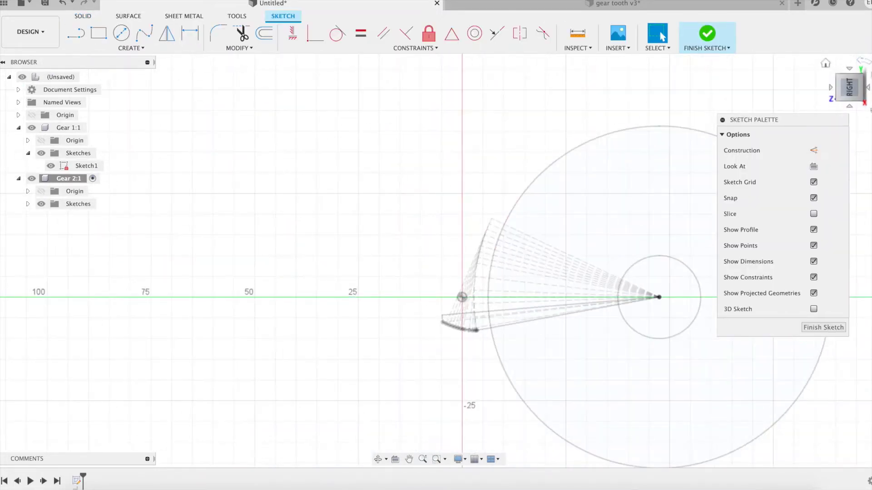
pyautogui.click(863, 61)
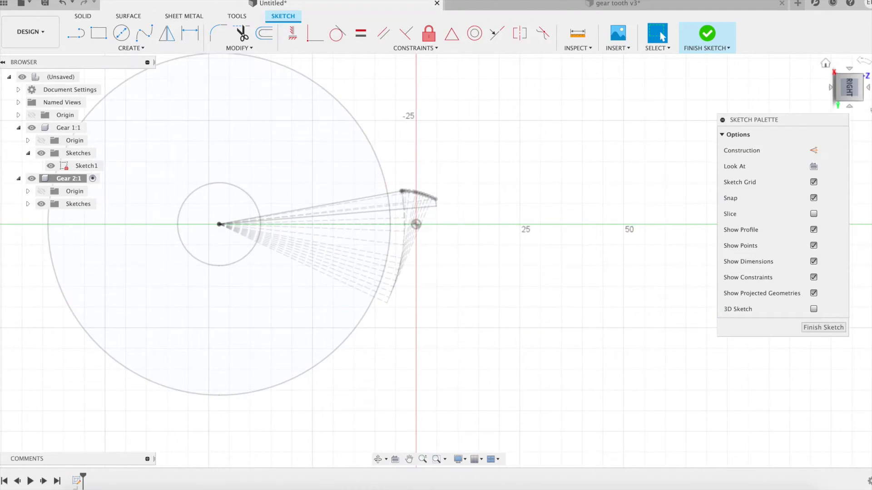
pyautogui.click(863, 61)
pyautogui.moveTo(579, 273); pyautogui.dragTo(493, 202, button='middle')
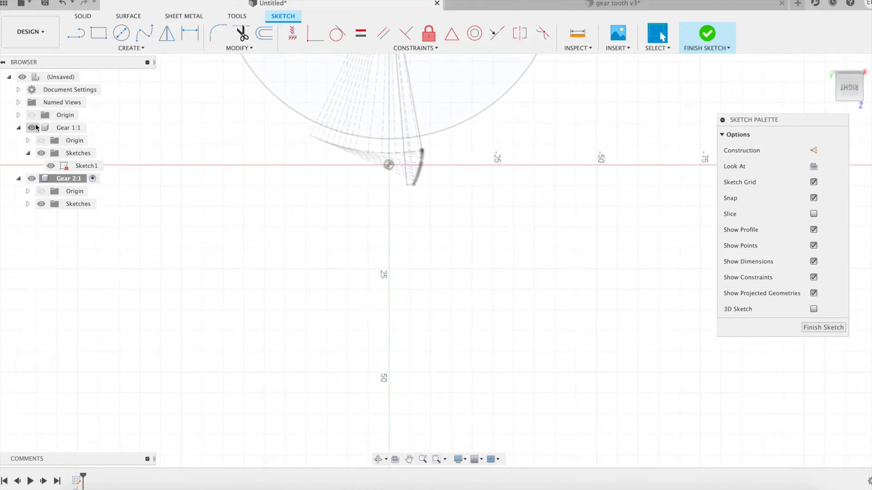
# Hide Gear 1 and draw a vertical construction line of length Rps2 from the origin down to the gear centre
pyautogui.click(36, 127)
pyautogui.moveTo(388, 166); pyautogui.dragTo(388, 342)
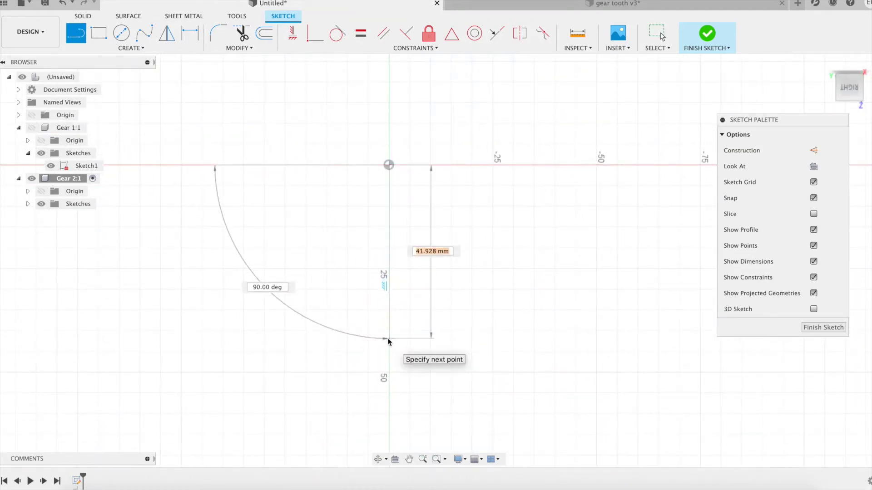
pyautogui.write('Rpa2')
pyautogui.press('Down')
pyautogui.press('Return')
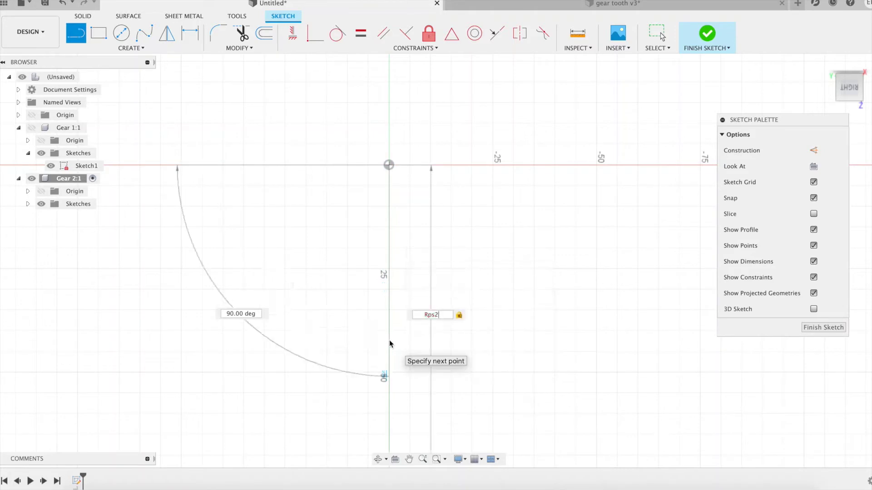
pyautogui.press('Return')
pyautogui.scroll(2, 389, 340)
pyautogui.scroll(-5, 390, 340)
pyautogui.click(388, 308)
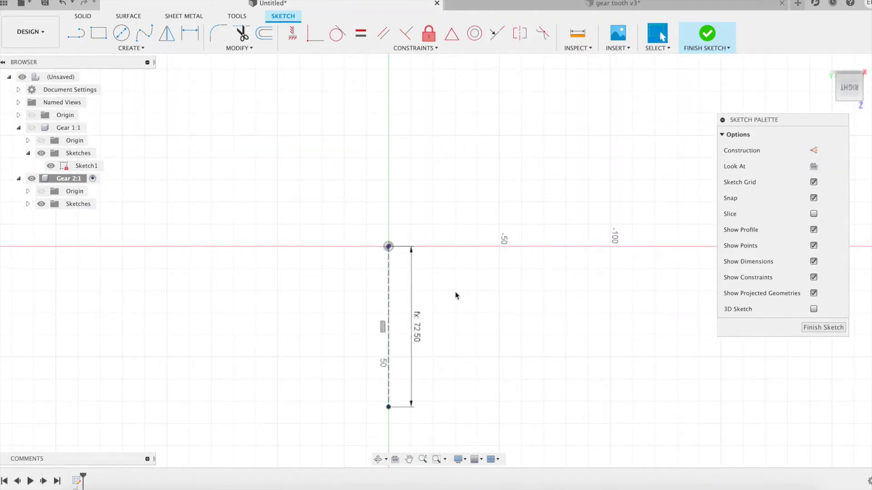
# Draw a solid line from the gear centre up past the origin, using Gear 2's outer-radius parameter (77.5 mm) as its length
pyautogui.click(389, 407)
pyautogui.write('r')
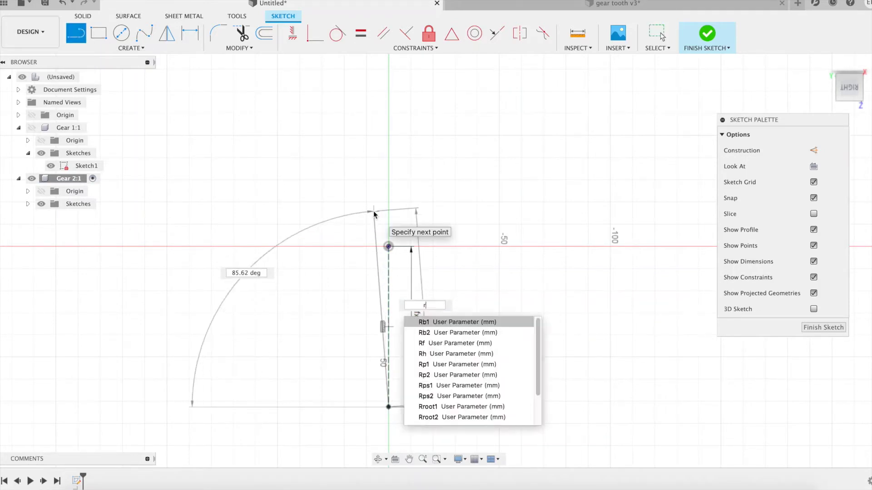
pyautogui.write('t')
pyautogui.press('Down')
pyautogui.press('Return')
pyautogui.press('Return')
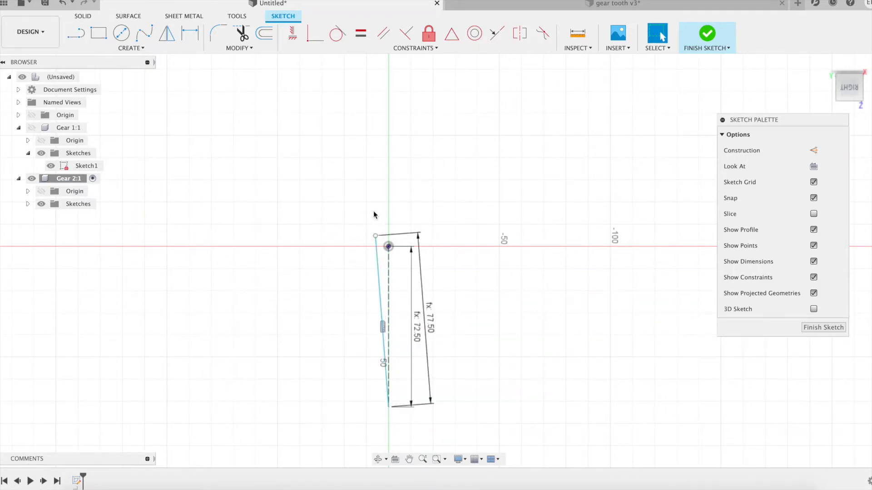
# Dimension the angle between the vertical construction line and the 77.5 mm line as 90 / Z2
pyautogui.click(389, 282)
pyautogui.click(382, 271)
pyautogui.write('90')
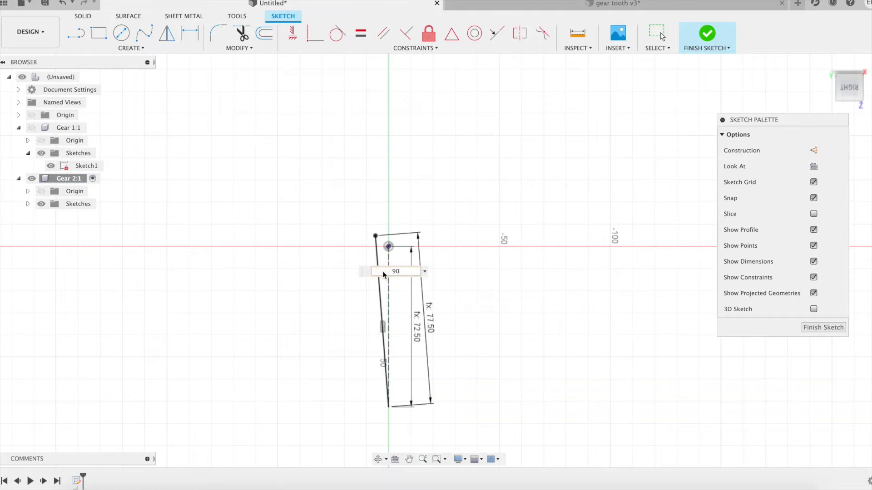
pyautogui.write(' / Z2')
pyautogui.press('Return')
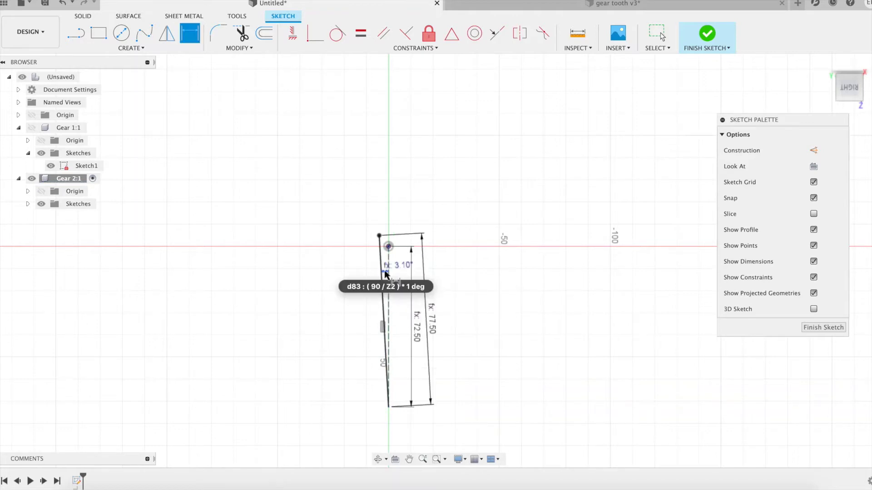
pyautogui.press('Escape')
# Draw a solid line of length Rb2 from the gear centre, on the outer side of the 77.5 mm line
pyautogui.press('F6')
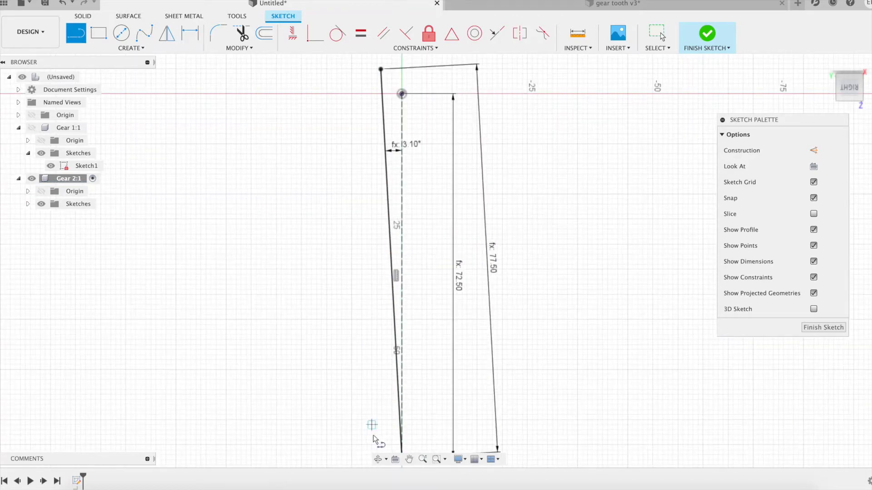
pyautogui.moveTo(429, 410); pyautogui.dragTo(396, 390, button='middle')
pyautogui.click(368, 438)
pyautogui.write('rb')
pyautogui.press('Down')
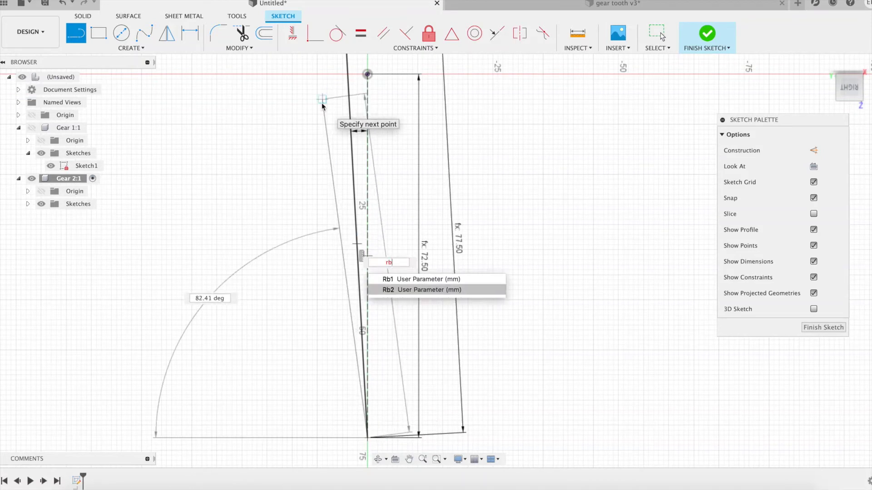
pyautogui.press('Return')
pyautogui.press('Escape')
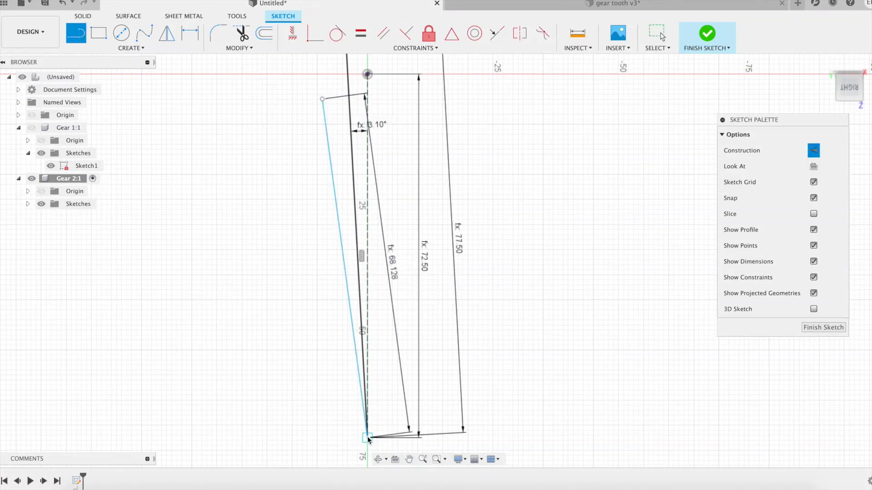
# Draw a construction line from the gear centre toward the opposite side of the vertical axis and set its length to Rb2
pyautogui.click(368, 438)
pyautogui.click(568, 169)
pyautogui.press('d')
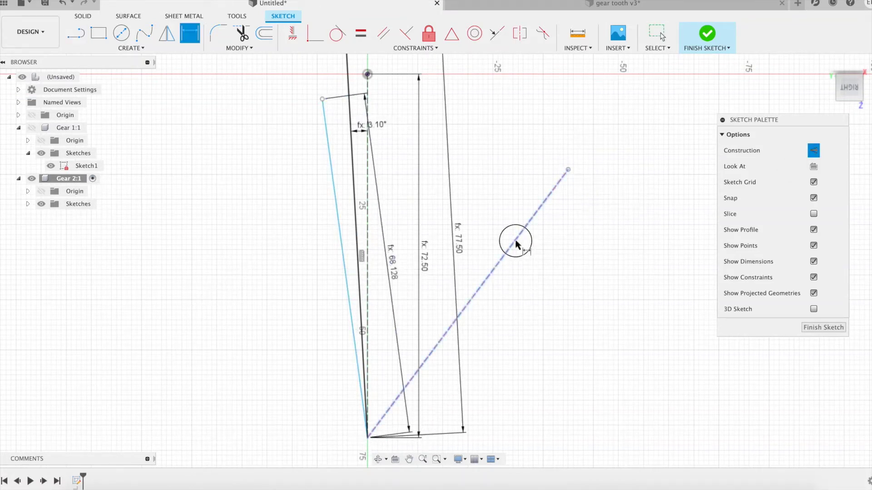
pyautogui.click(515, 246)
pyautogui.click(529, 255)
pyautogui.write('rb')
pyautogui.press('Return')
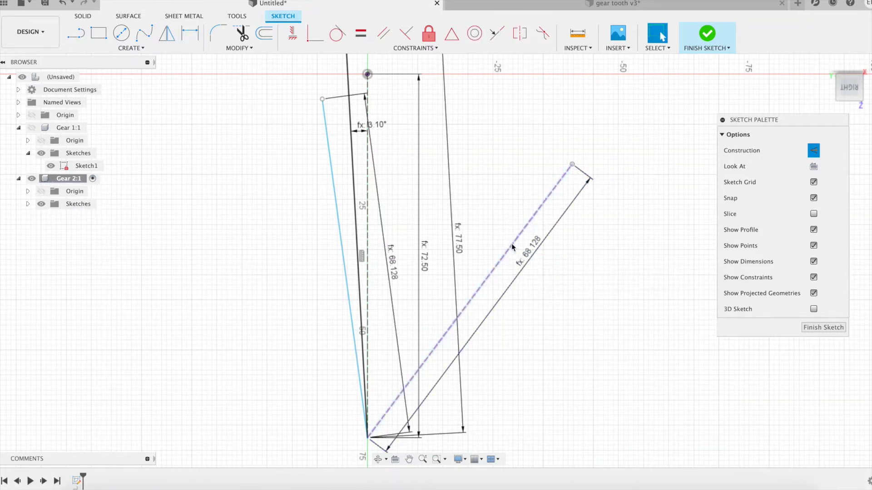
# Dimension the angle between the solid and construction lines of length Rb2 as thetaout2
pyautogui.press('d')
pyautogui.click(337, 209)
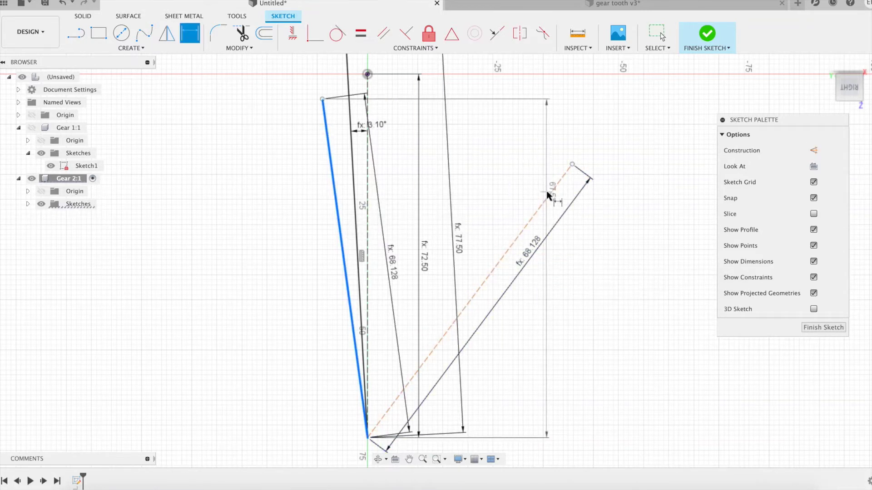
pyautogui.click(513, 244)
pyautogui.click(484, 152)
pyautogui.write('theta')
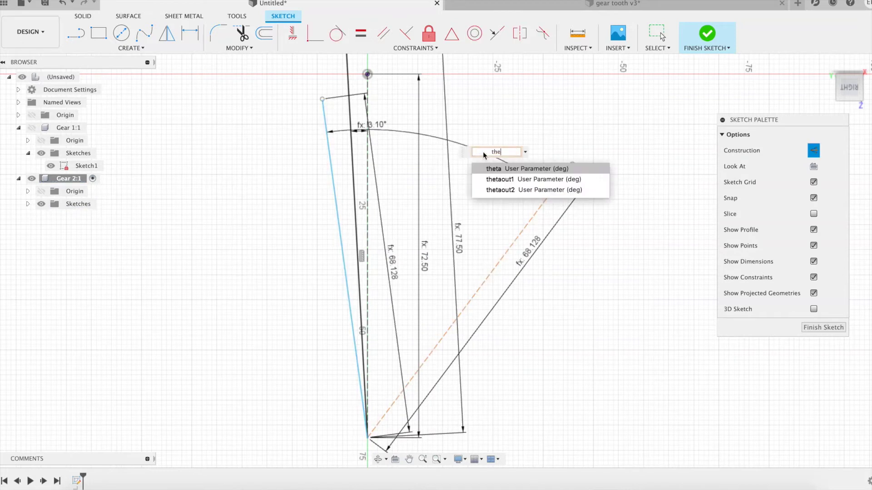
pyautogui.press('Down')
pyautogui.press('Down')
pyautogui.press('Return')
pyautogui.press('Return')
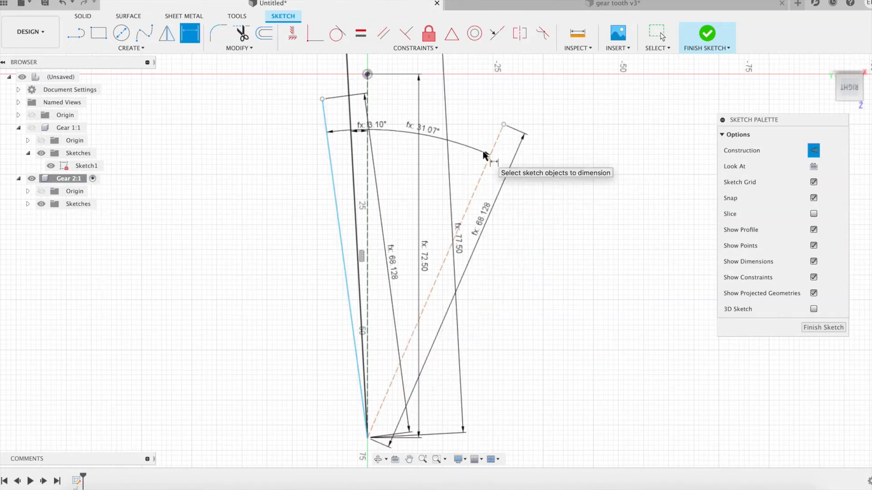
pyautogui.press('Escape')
# Draw a centre point construction arc about the gear centre joining the ends of the two Rb2 lines
pyautogui.click(131, 47)
pyautogui.moveTo(135, 94)
pyautogui.click(213, 94)
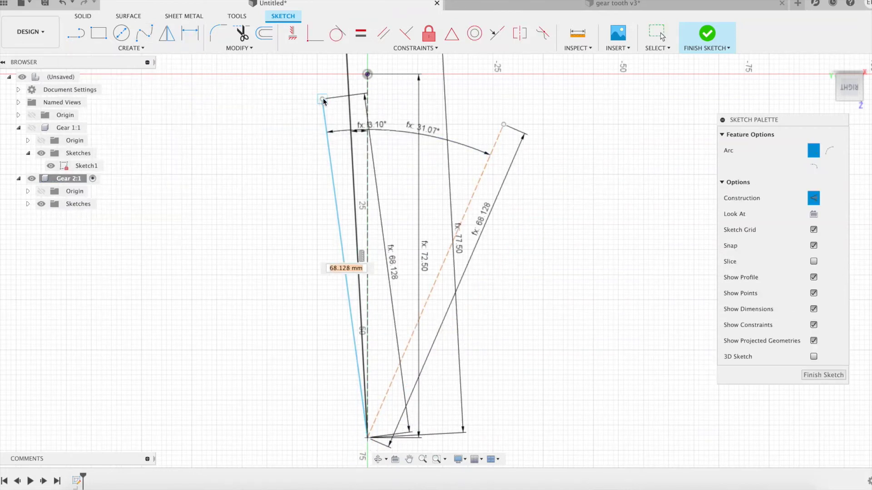
pyautogui.press('Escape')
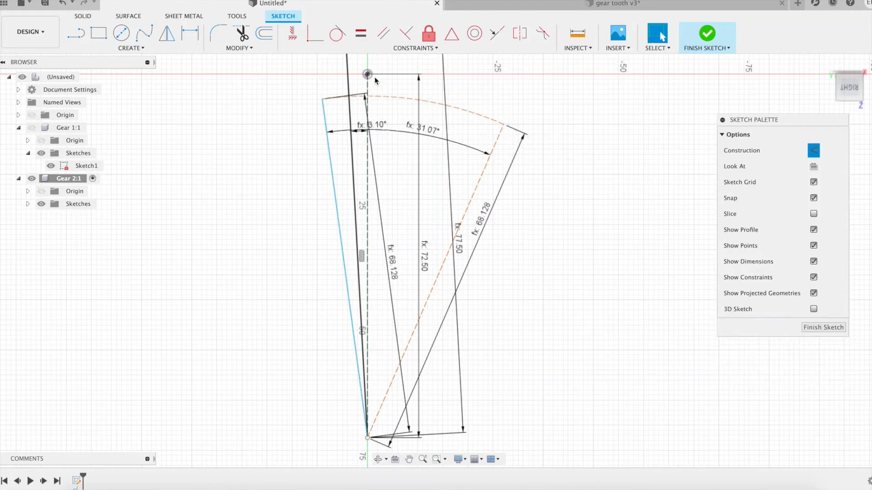
# Draw a construction line from the gear centre, 77.5 mm long by the outer-radius parameter, between the solid Rb2 line and the tooth centre line
pyautogui.moveTo(349, 78); pyautogui.dragTo(323, 101, button='middle')
pyautogui.press('l')
pyautogui.click(338, 460)
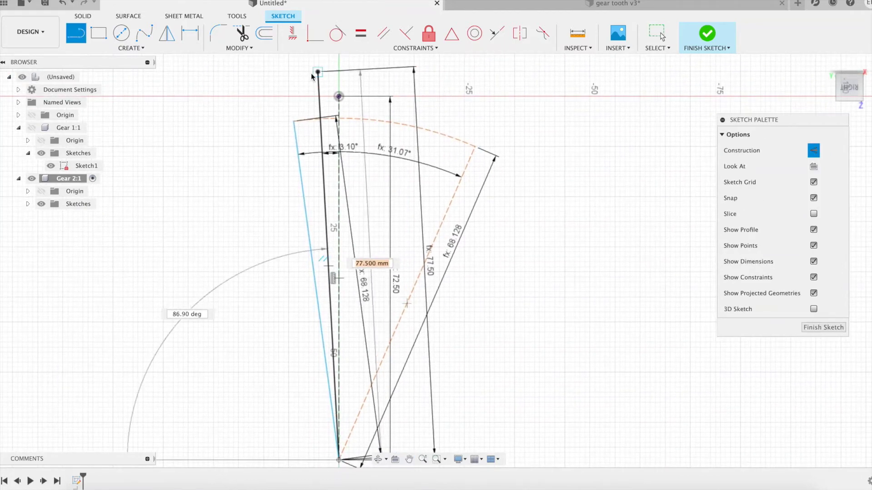
pyautogui.write('Ro')
pyautogui.press('Down')
pyautogui.press('Return')
pyautogui.press('Return')
pyautogui.press('Escape')
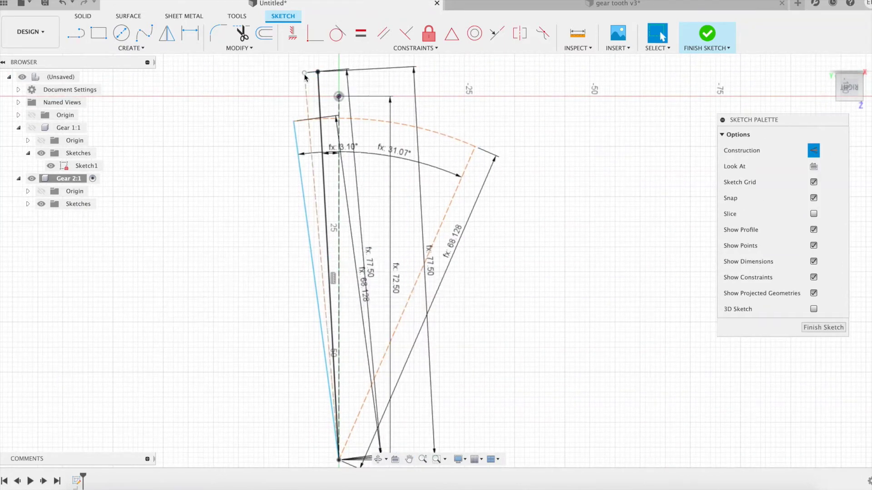
# Dimension the angle between the 77.5 mm construction line and the far Rb2 construction line as alphaout2
pyautogui.click(313, 175)
pyautogui.click(448, 210)
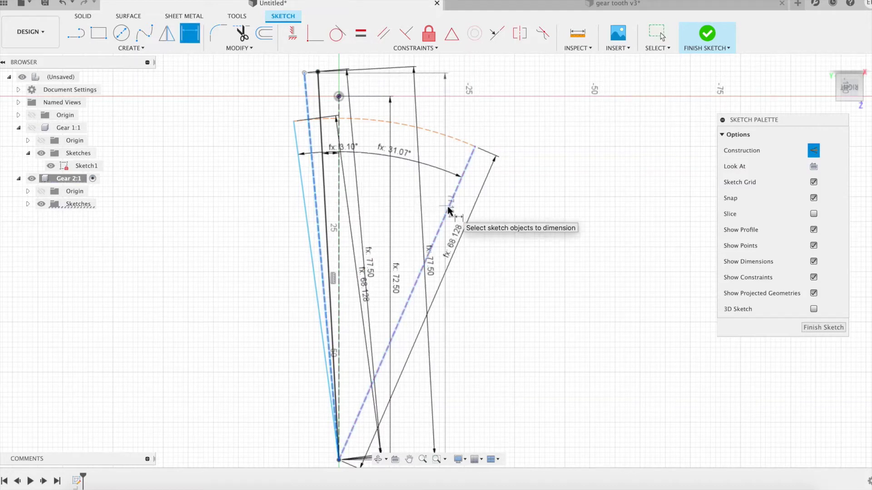
pyautogui.click(398, 186)
pyautogui.write('alp')
pyautogui.press('Down')
pyautogui.press('Down')
pyautogui.press('Return')
pyautogui.press('Return')
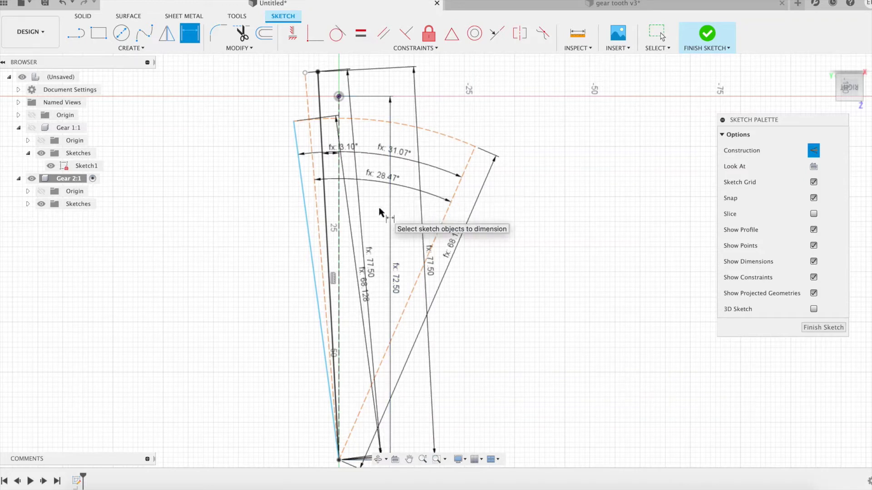
pyautogui.press('Escape')
# Draw two construction lines from the gear centre, one ending on the base arc and one of length Rp2 beside the solid Rb2 line
pyautogui.click(338, 459)
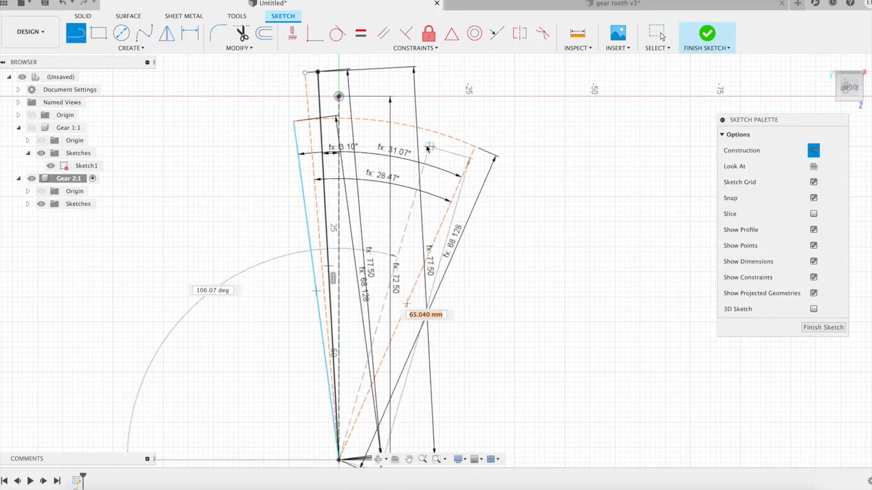
pyautogui.click(425, 131)
pyautogui.click(338, 459)
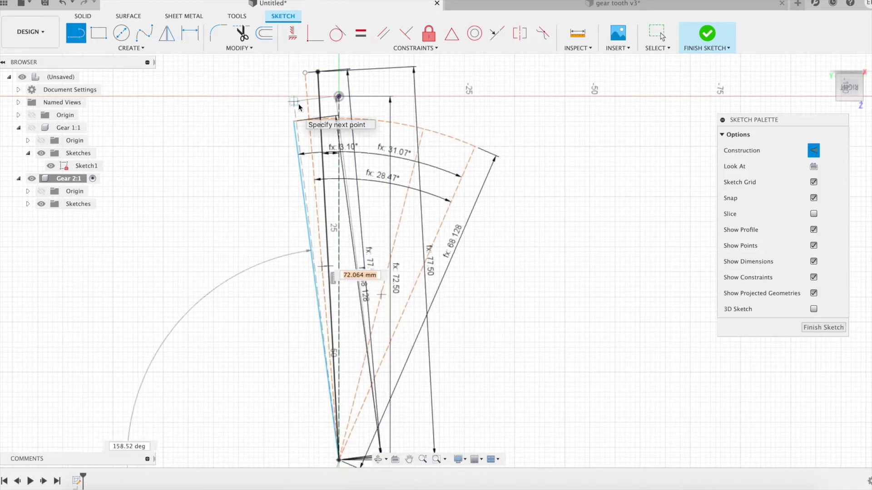
pyautogui.write('rp')
pyautogui.press('Down')
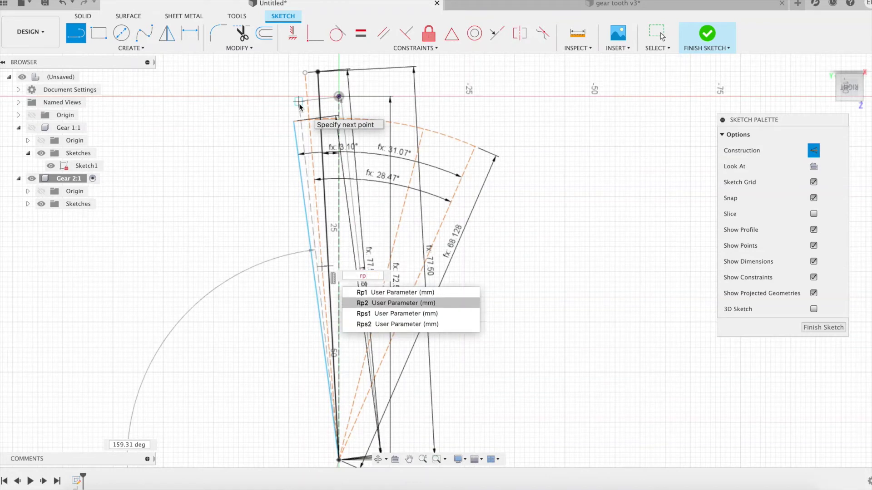
pyautogui.press('Return')
pyautogui.press('Return')
pyautogui.press('Escape')
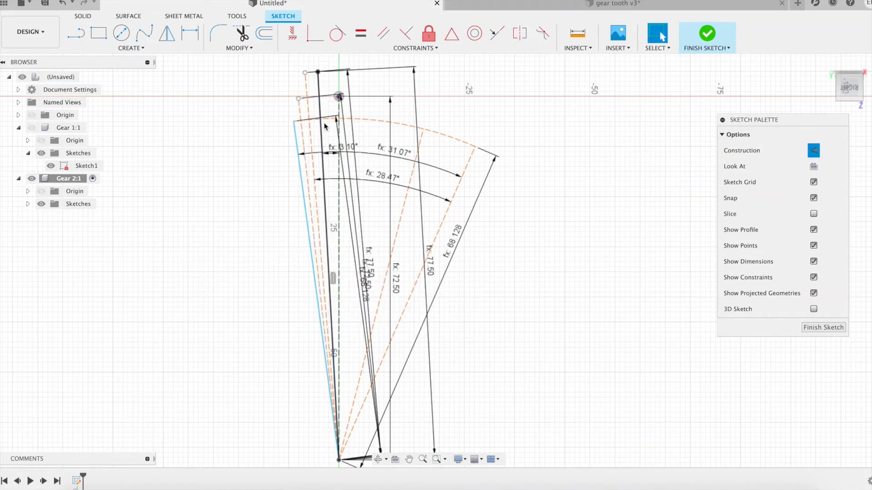
# Dimension the angle between the Rp2 construction line and the line ending on the base arc as alpha
pyautogui.click(319, 210)
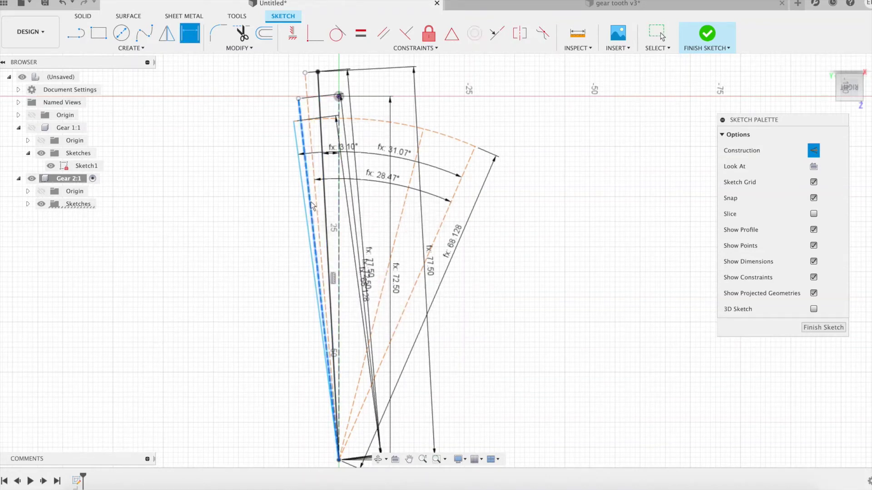
pyautogui.click(400, 227)
pyautogui.click(374, 218)
pyautogui.write('alpha')
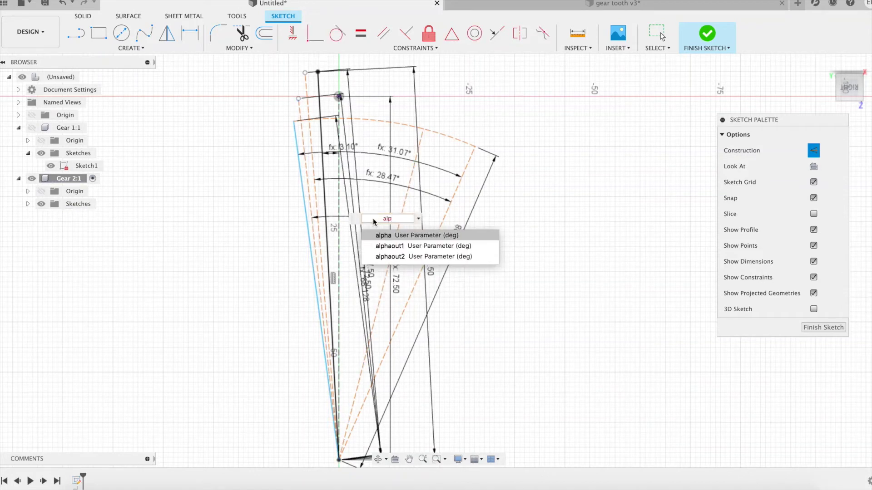
pyautogui.press('Return')
pyautogui.press('Return')
# Dimension the angle between the solid Rb2 line and the construction line ending on the base arc as theta
pyautogui.click(309, 201)
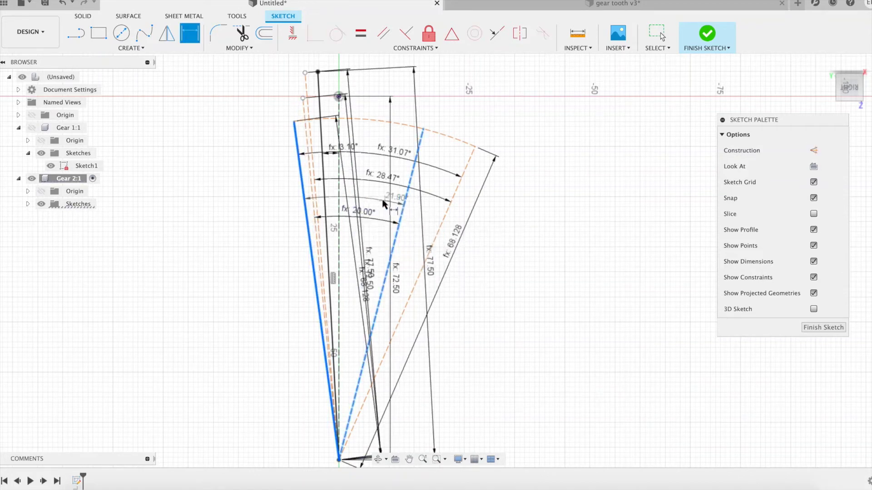
pyautogui.click(360, 201)
pyautogui.click(368, 203)
pyautogui.write('the')
pyautogui.press('Return')
pyautogui.press('Return')
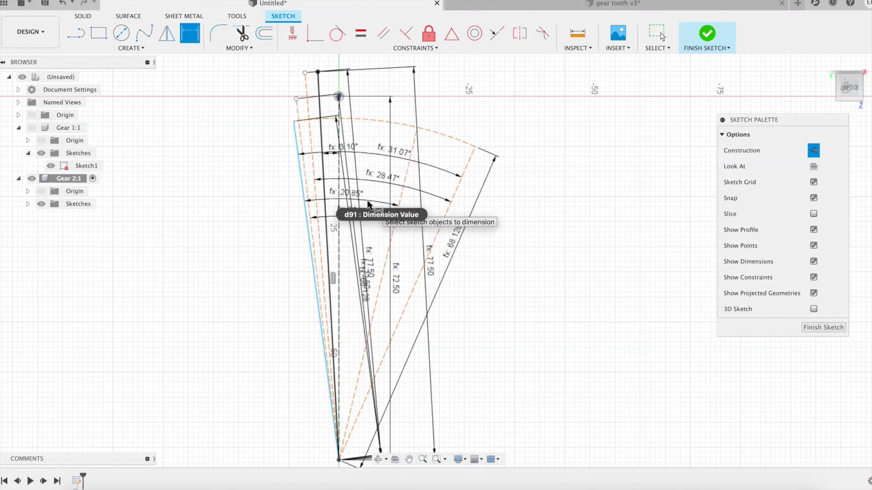
pyautogui.press('Escape')
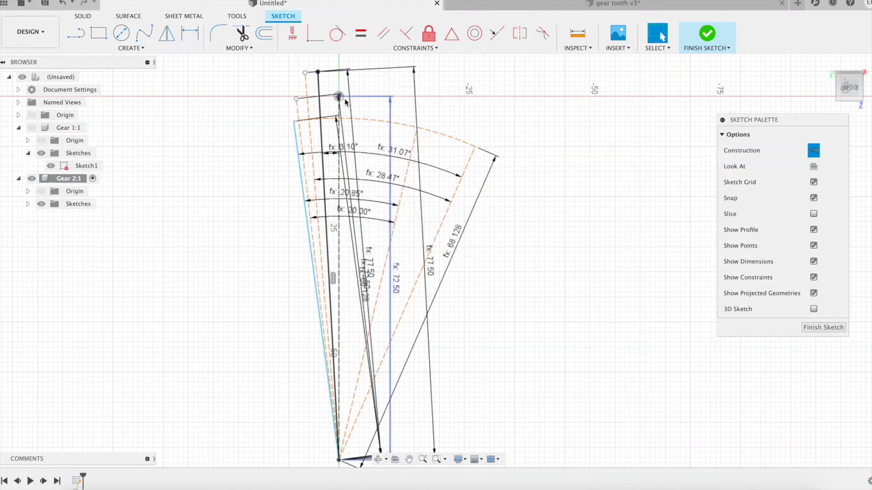
# Dimension the angle between the Rp2 construction line and the solid tooth centre line as 90/Z2+Ash2
pyautogui.scroll(8, 327, 217)
pyautogui.click(321, 406)
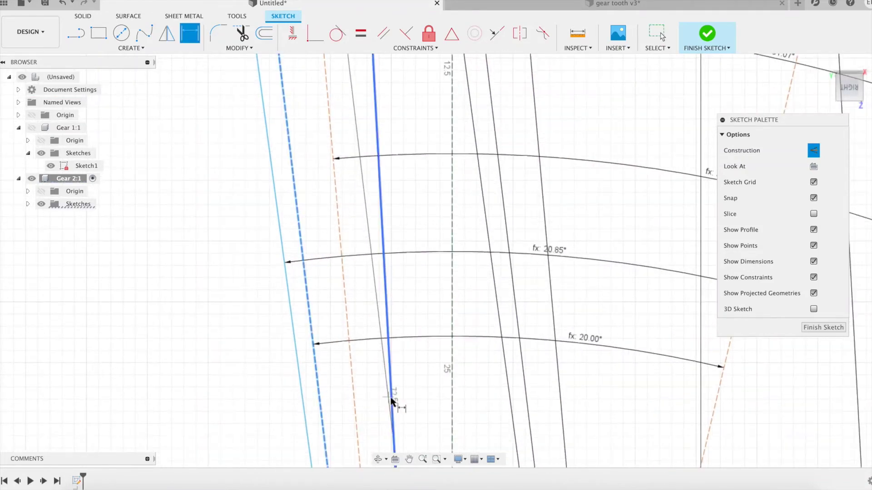
pyautogui.click(393, 404)
pyautogui.click(346, 397)
pyautogui.write('90/z2+Ash2')
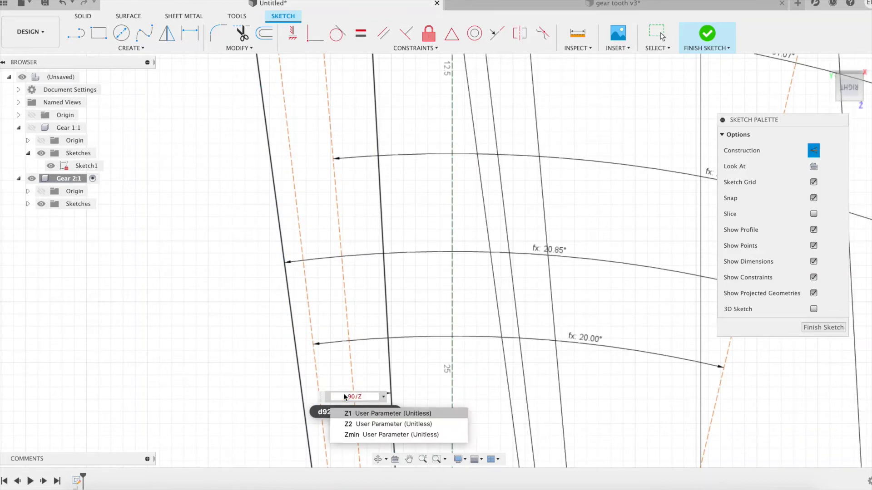
pyautogui.press('Return')
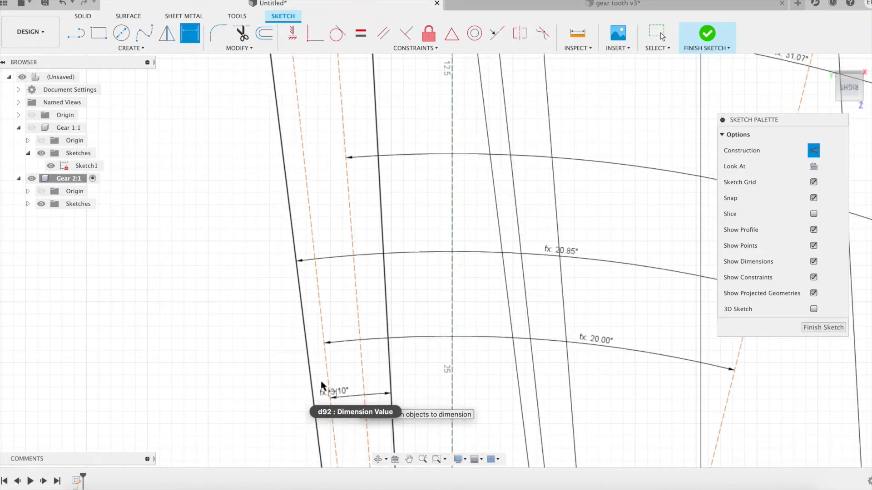
pyautogui.press('Escape')
# Draw two solid circles centred on the gear centre with diameters Rh*2 and Rroot2*2
pyautogui.scroll(-8, 283, 353)
pyautogui.press('c')
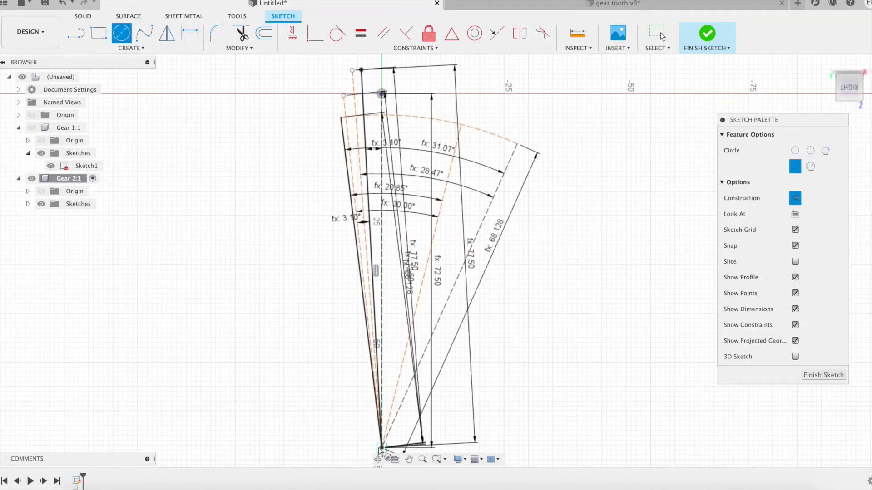
pyautogui.write('Rh*2')
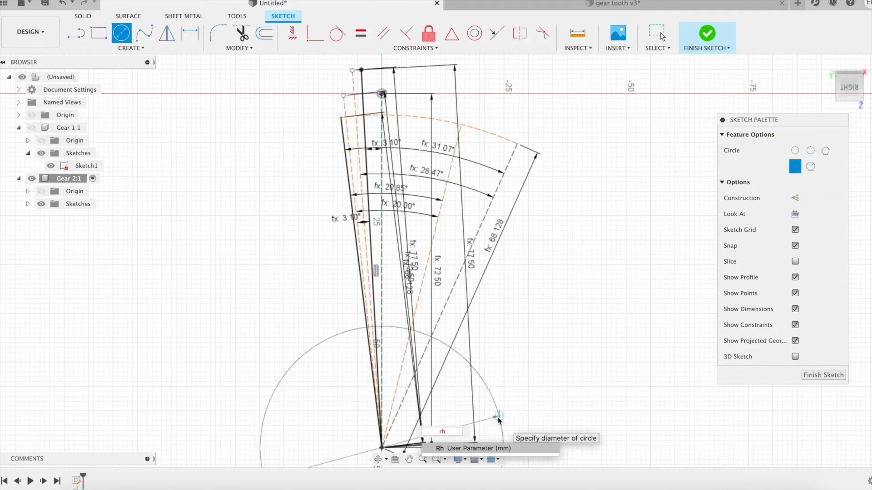
pyautogui.press('Return')
pyautogui.rightClick(499, 369)
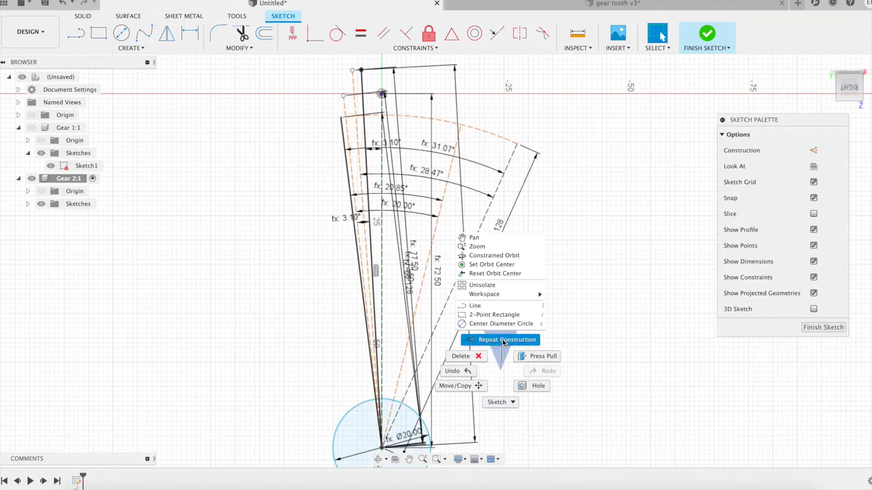
pyautogui.click(503, 340)
pyautogui.write('Rroot2*2')
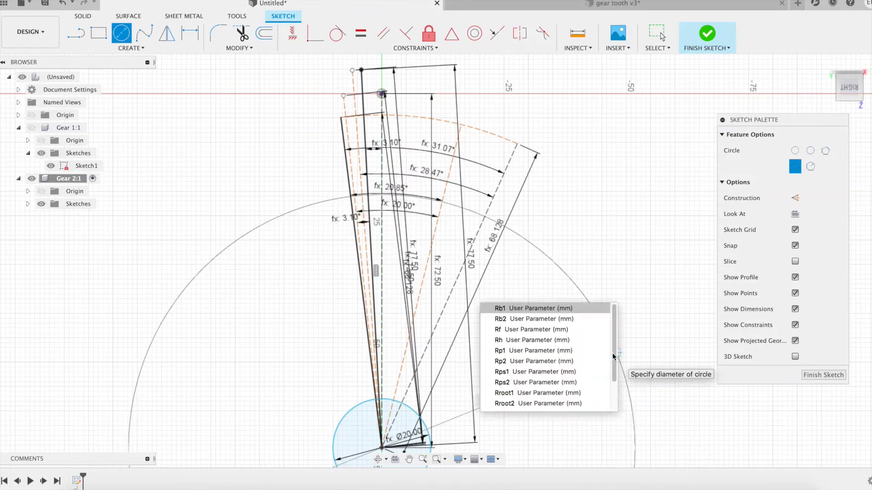
pyautogui.press('Return')
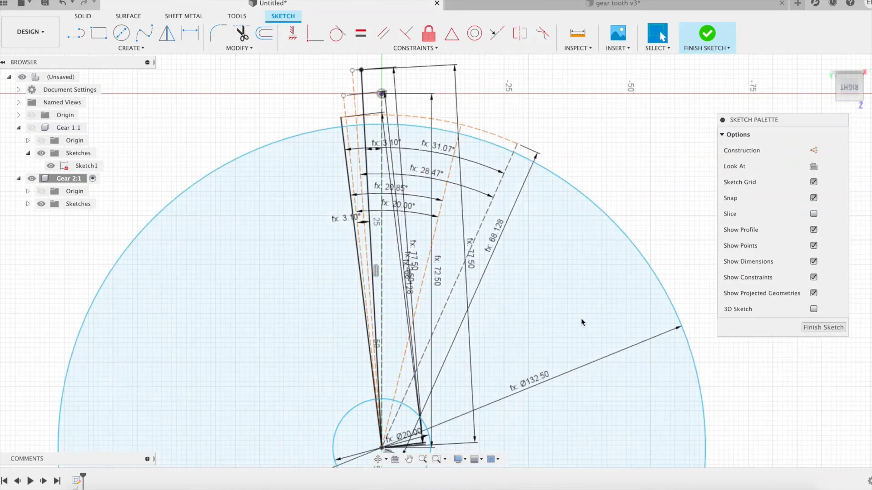
# Draw a centre-point arc about the gear centre joining the outer ends of the tooth centre line and its neighbouring construction line
pyautogui.click(139, 48)
pyautogui.moveTo(86, 91)
pyautogui.click(225, 102)
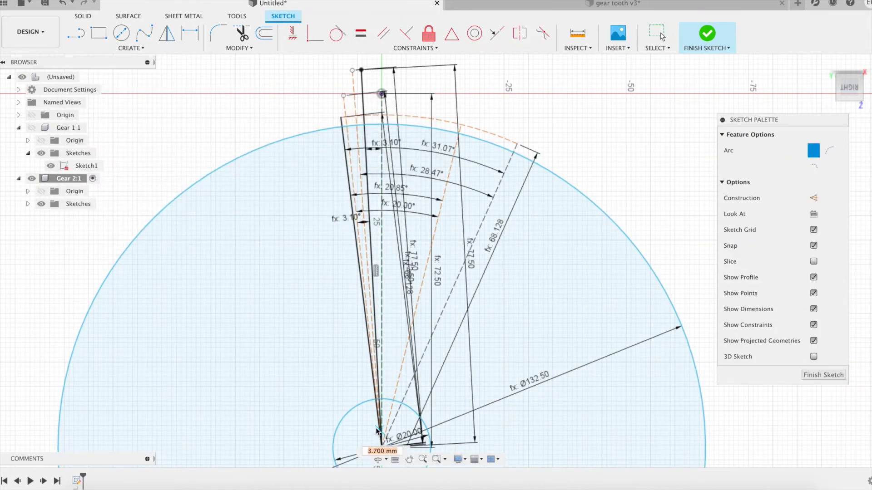
pyautogui.scroll(10, 354, 68)
pyautogui.click(338, 103)
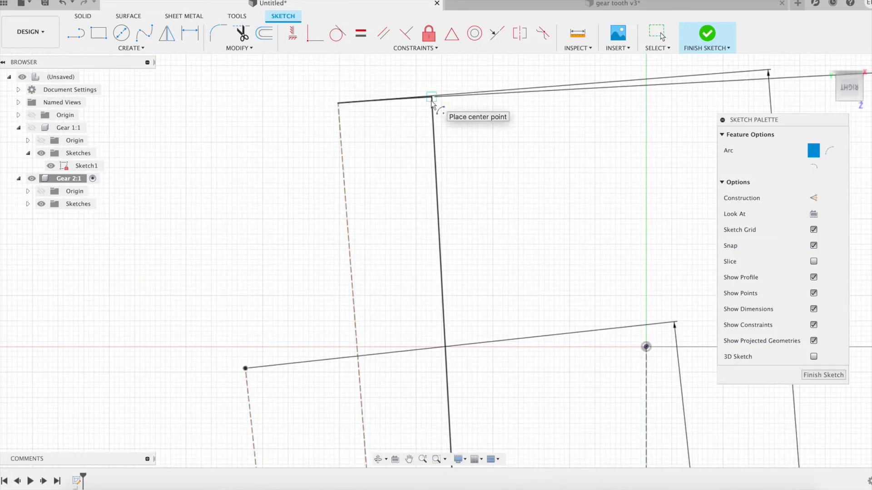
pyautogui.press('Escape')
pyautogui.scroll(-10, 401, 167)
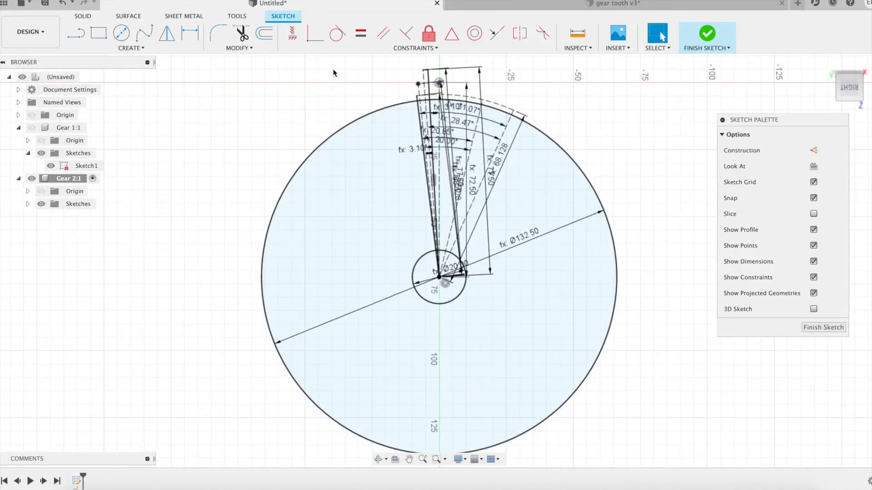
# Draw four construction lines from the gear centre to the base arc, between the solid Rb2 line and the alpha angle's far line
pyautogui.scroll(4, 481, 126)
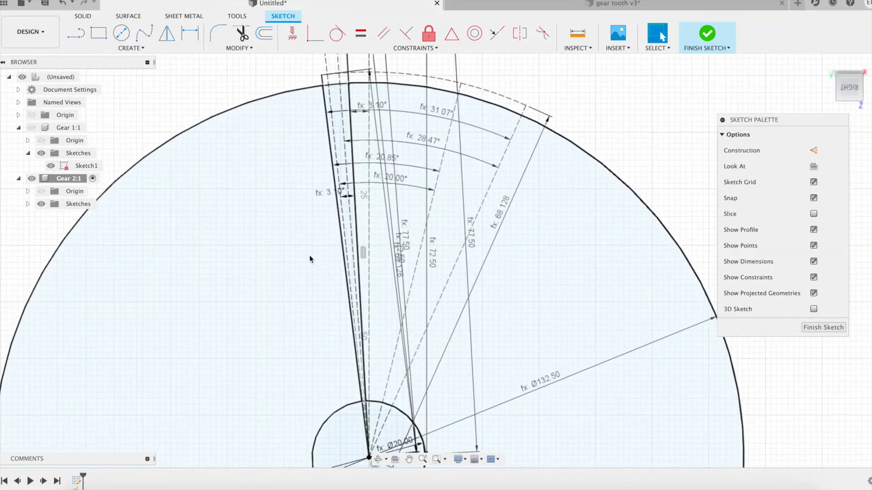
pyautogui.press('l')
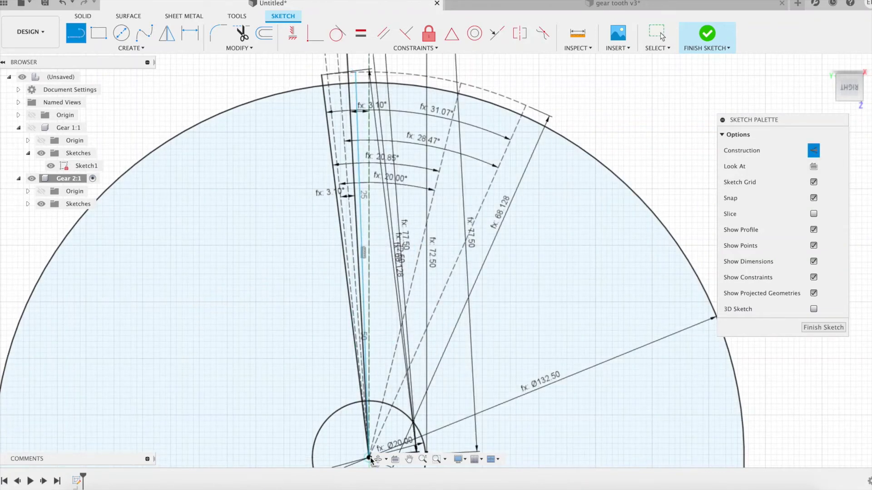
pyautogui.click(369, 458)
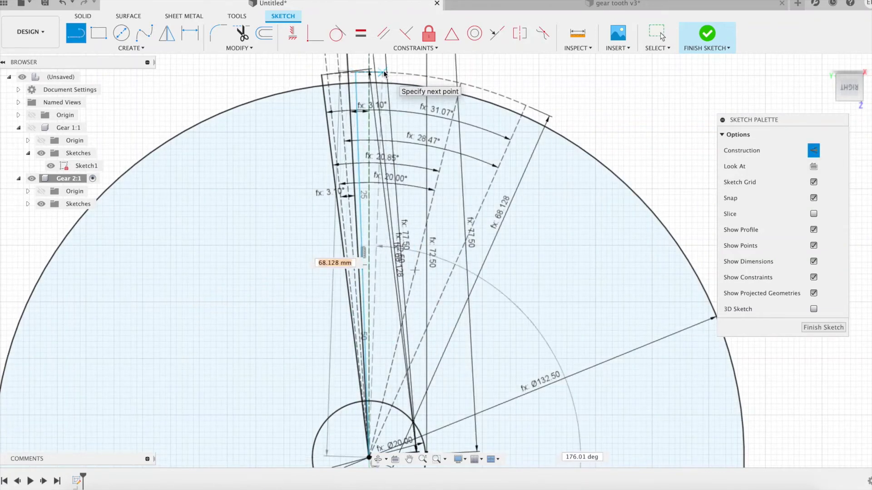
pyautogui.click(367, 457)
pyautogui.click(444, 80)
pyautogui.scroll(4, 420, 79)
pyautogui.press('Escape')
pyautogui.moveTo(388, 70); pyautogui.dragTo(419, 119, button='middle')
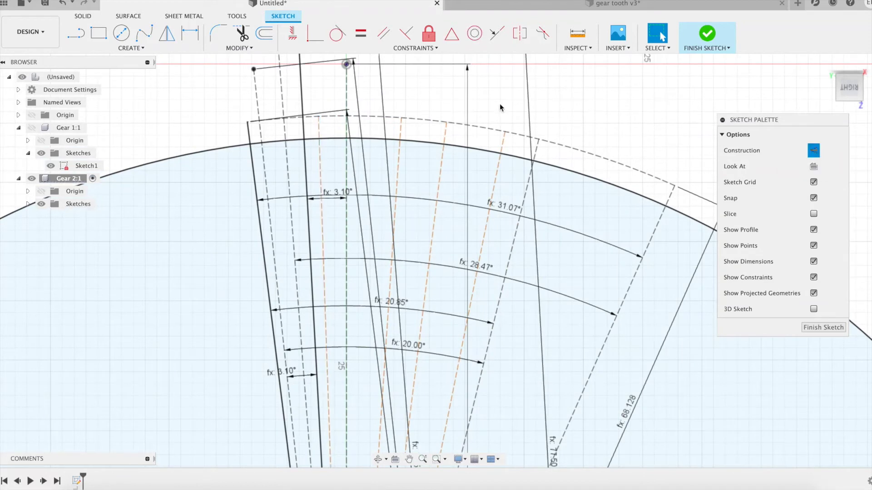
# Dimension the first two angles between adjacent new construction lines as uaL2, starting from the alpha angle's far line on the base arc
pyautogui.moveTo(500, 107); pyautogui.dragTo(487, 134, button='middle')
pyautogui.press('d')
pyautogui.click(496, 204)
pyautogui.write('uaL')
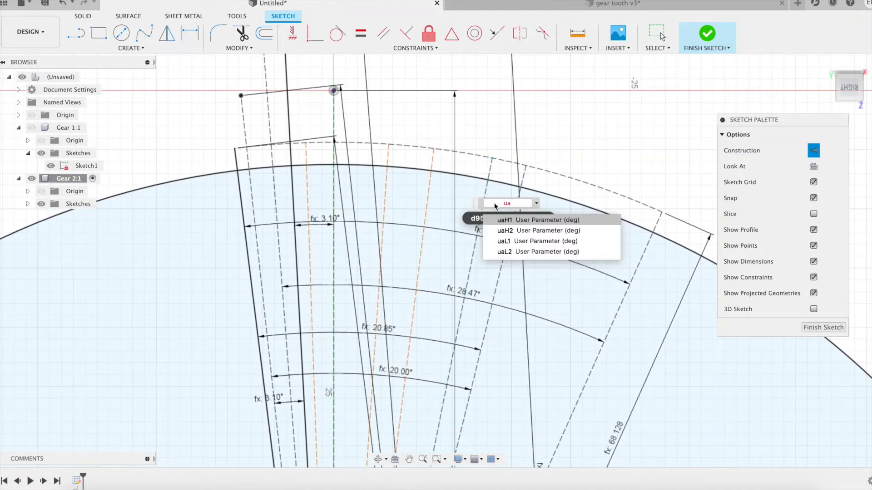
pyautogui.press('Down')
pyautogui.press('Return')
pyautogui.click(462, 198)
pyautogui.click(429, 196)
pyautogui.click(432, 192)
pyautogui.write('uaL2')
pyautogui.press('Return')
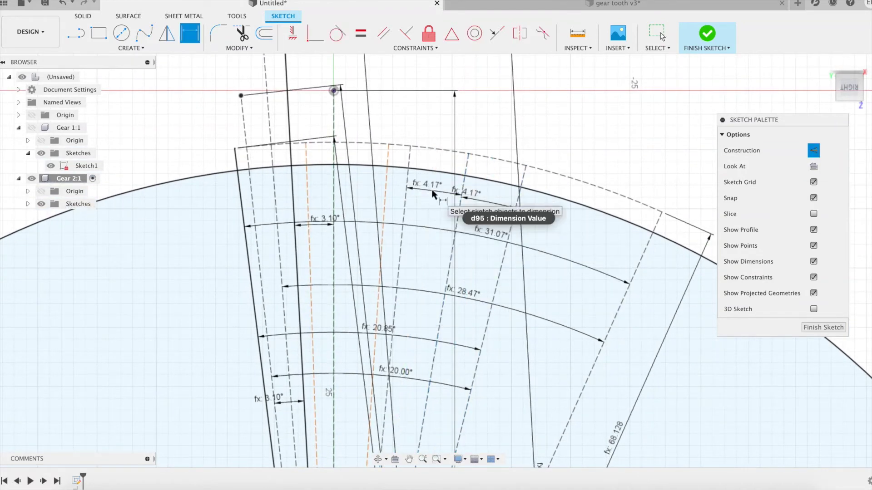
# Dimension the remaining two angles between the new construction lines, towards the tooth, as uaL2
pyautogui.click(406, 193)
pyautogui.click(384, 192)
pyautogui.click(394, 189)
pyautogui.write('uaL2')
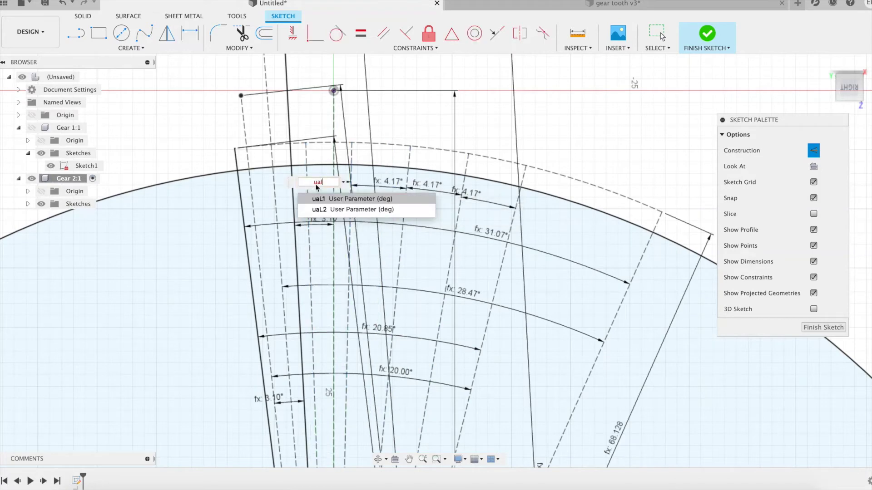
pyautogui.press('Return')
pyautogui.press('Escape')
# Draw four construction lines from the base-arc ends of the four uaL2 lines out past the solid Rb2 line's side of the tooth
pyautogui.scroll(2, 385, 173)
pyautogui.click(253, 207)
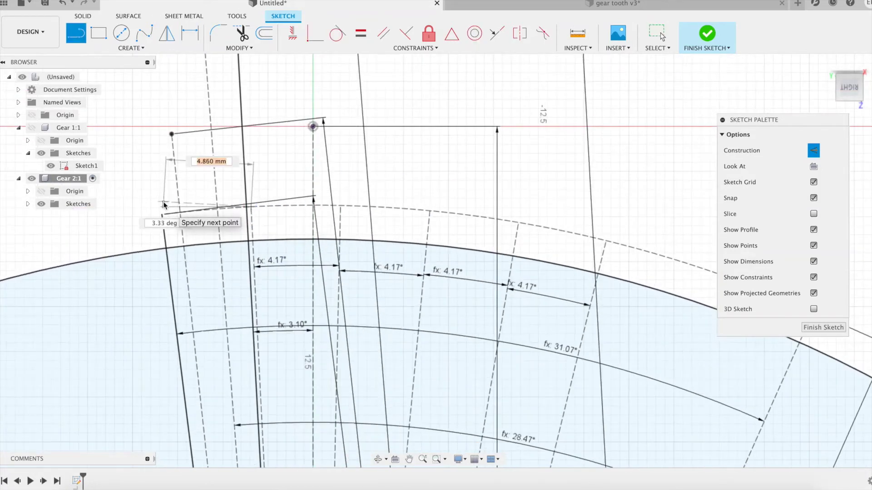
pyautogui.click(338, 206)
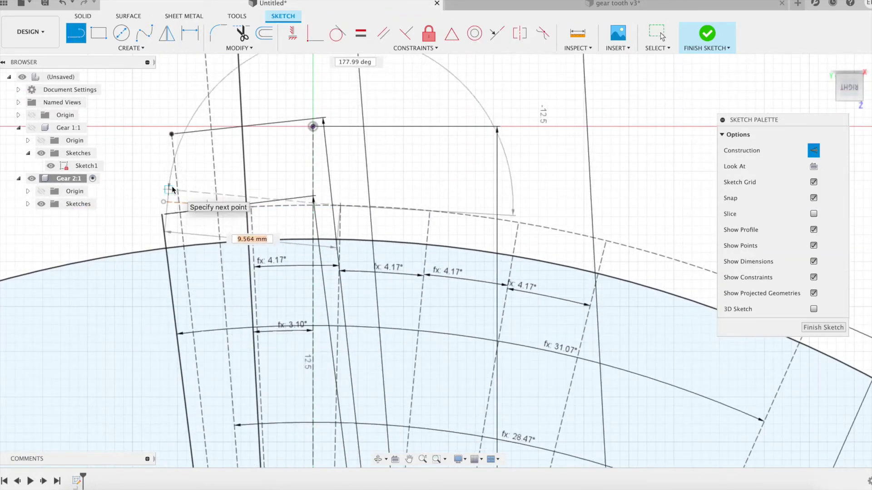
pyautogui.click(156, 178)
pyautogui.click(171, 165)
pyautogui.scroll(2, 172, 165)
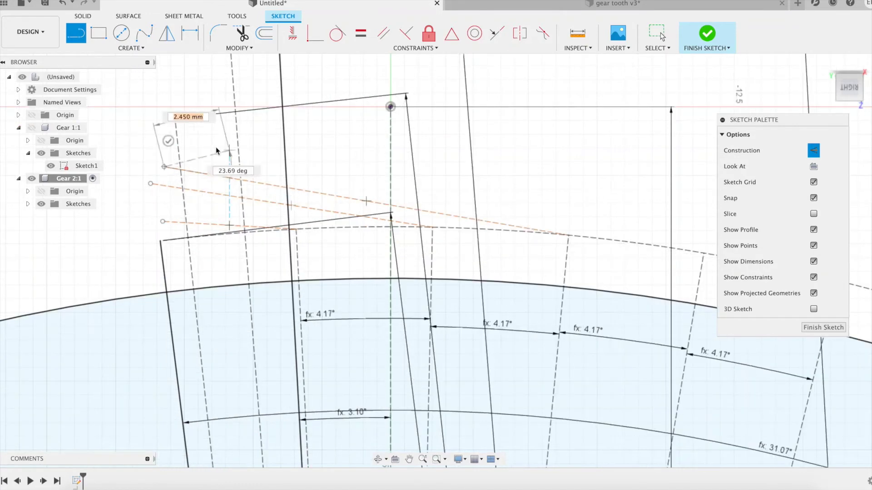
pyautogui.click(170, 144)
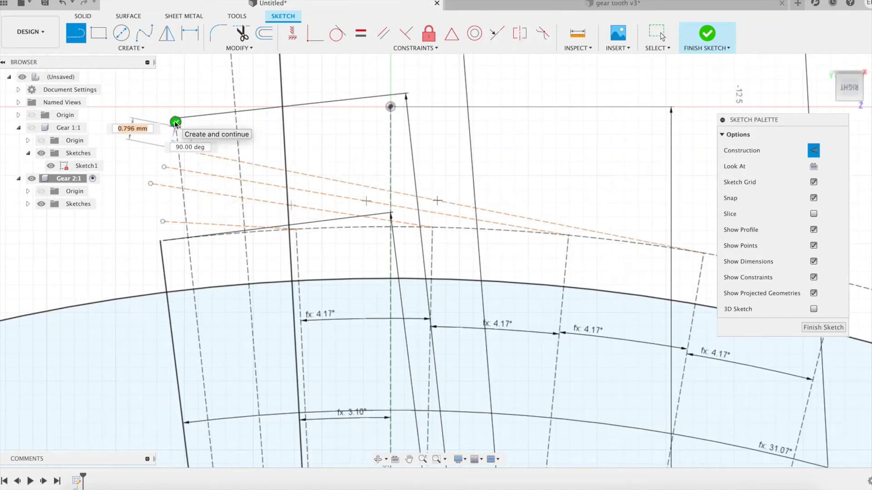
# Make the four new construction lines tangent to the base arc
pyautogui.click(223, 224)
pyautogui.click(318, 228)
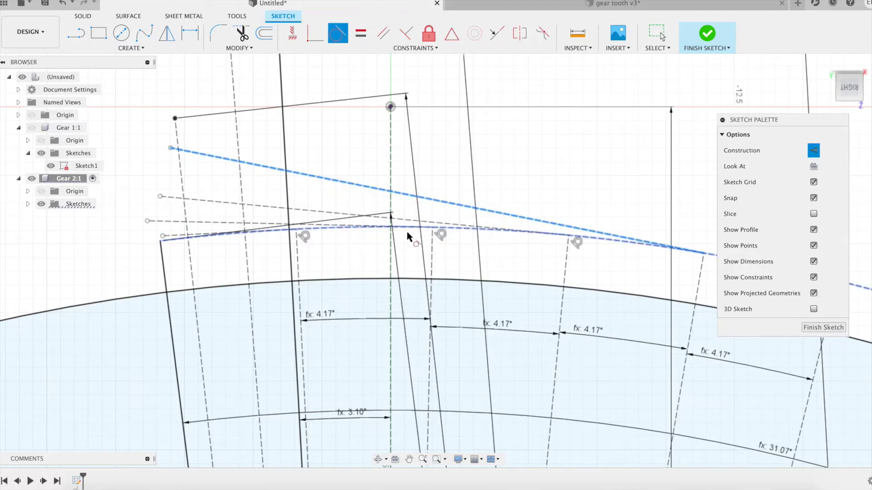
pyautogui.click(459, 231)
# Dimension the lengths of the two shortest tangent construction lines as ulL2 and ulL2*2
pyautogui.scroll(3, 177, 240)
pyautogui.press('d')
pyautogui.press('l')
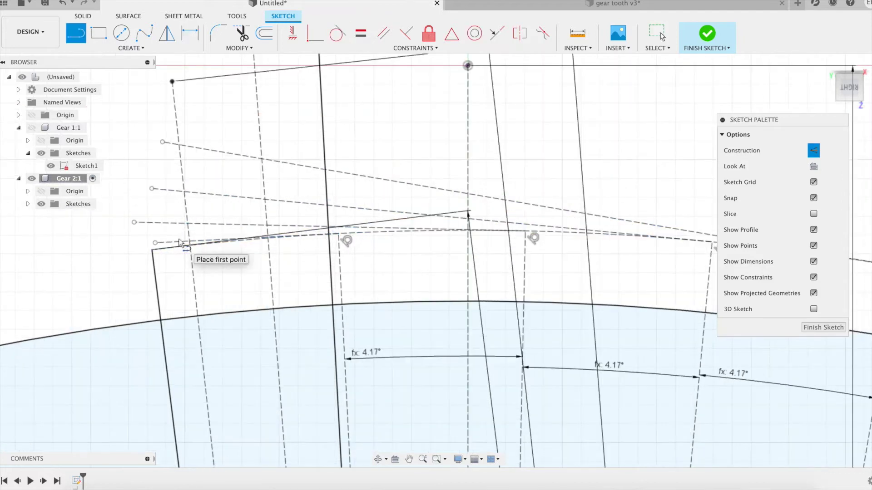
pyautogui.click(177, 241)
pyautogui.write('ull')
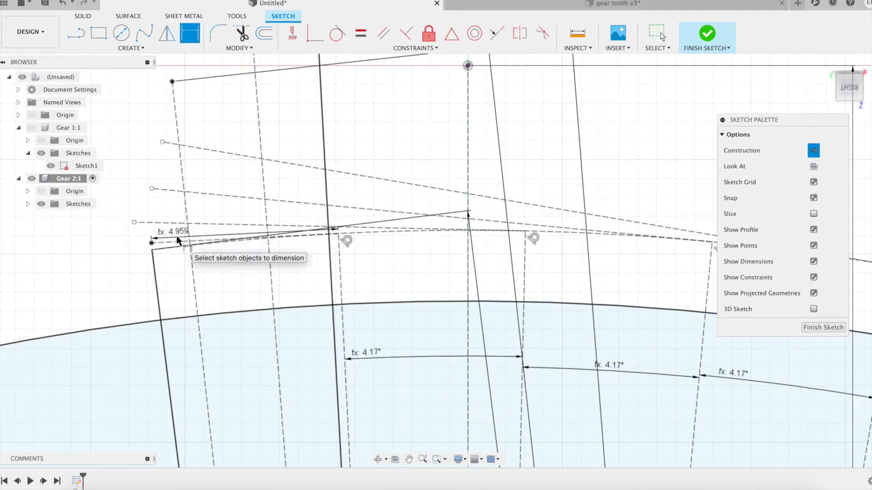
pyautogui.click(148, 223)
pyautogui.click(218, 230)
pyautogui.write('ull')
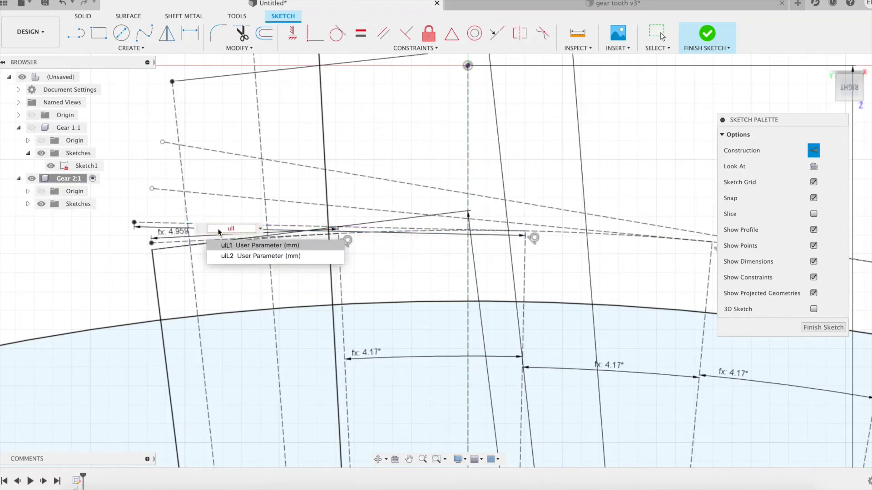
pyautogui.write('2*2')
pyautogui.press('Return')
# Dimension the lengths of the third and fourth tangent construction lines as ulL2*3 and ulL2*4
pyautogui.click(226, 195)
pyautogui.click(225, 190)
pyautogui.write('ulL2*3')
pyautogui.press('Return')
pyautogui.click(241, 155)
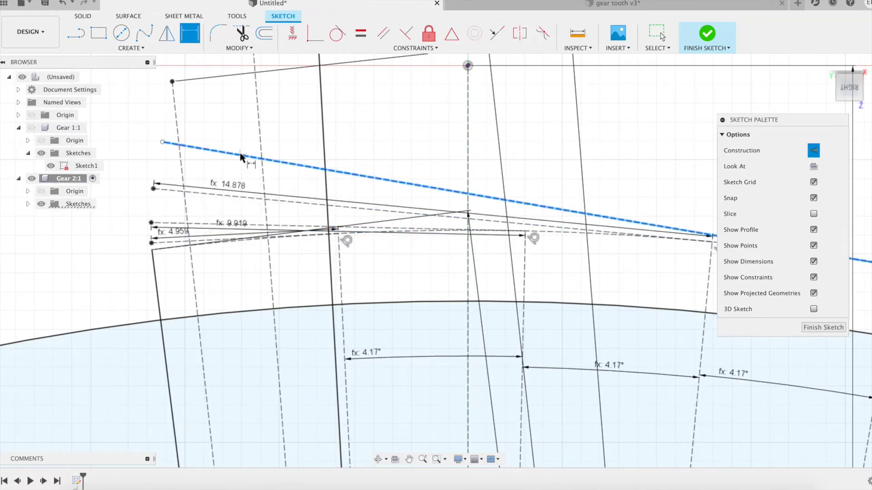
pyautogui.click(241, 150)
pyautogui.write('ulL2*4')
pyautogui.press('Return')
pyautogui.press('Escape')
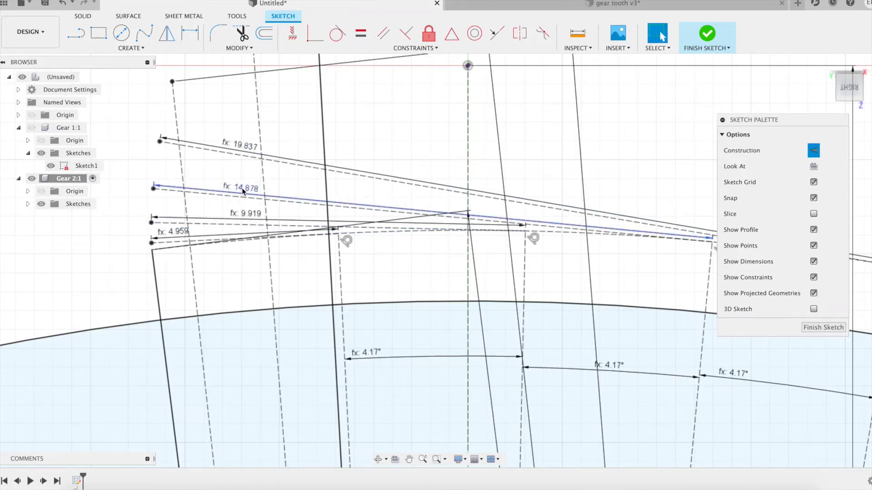
# Draw seven construction lines from the gear centre to the base arc, between the last uaL2 line and the outermost construction line
pyautogui.scroll(-5, 243, 192)
pyautogui.click(27, 204)
pyautogui.scroll(-8, 595, 218)
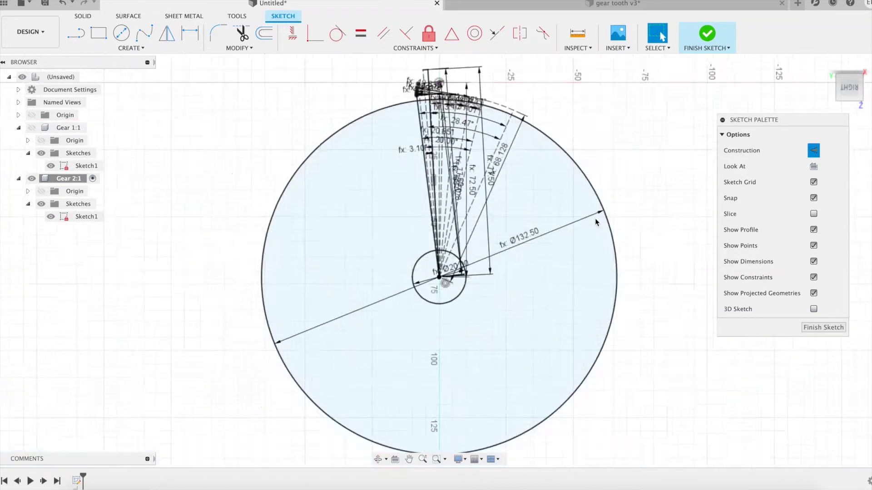
pyautogui.scroll(4, 563, 200)
pyautogui.scroll(-1, 456, 267)
pyautogui.press('l')
pyautogui.click(279, 450)
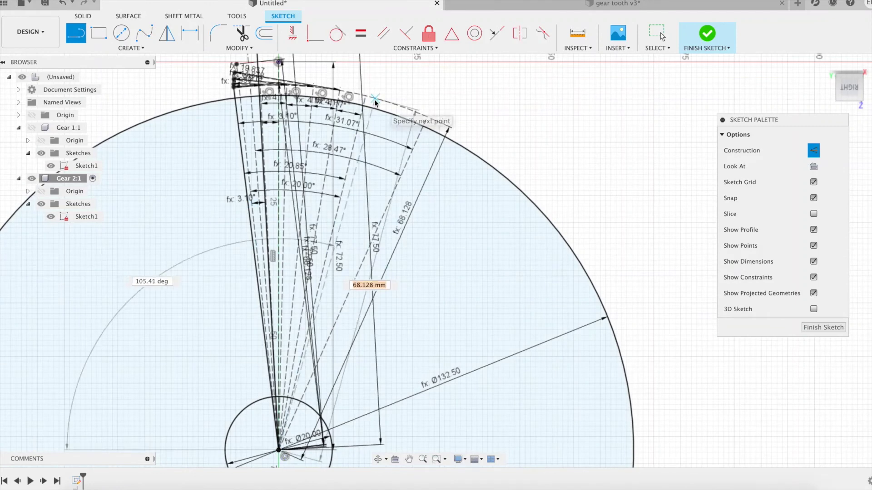
pyautogui.click(371, 98)
pyautogui.click(279, 450)
pyautogui.click(378, 100)
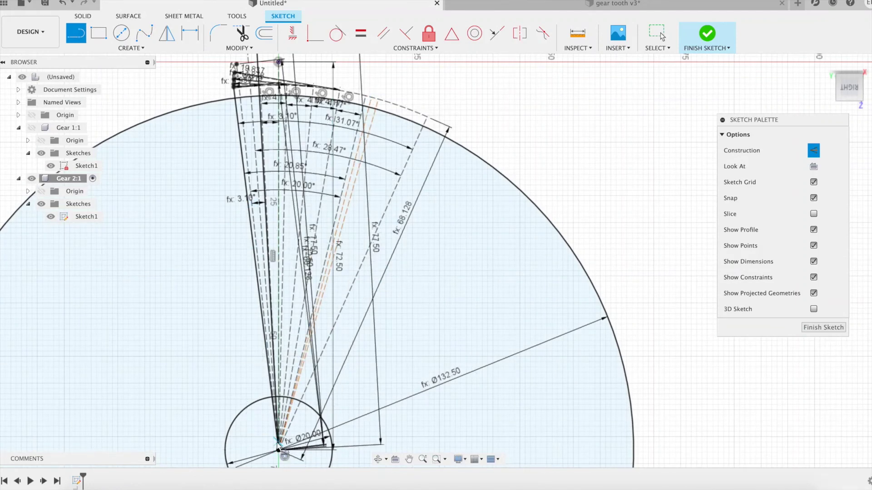
pyautogui.click(386, 105)
pyautogui.click(278, 450)
pyautogui.click(394, 107)
pyautogui.click(278, 450)
pyautogui.click(401, 109)
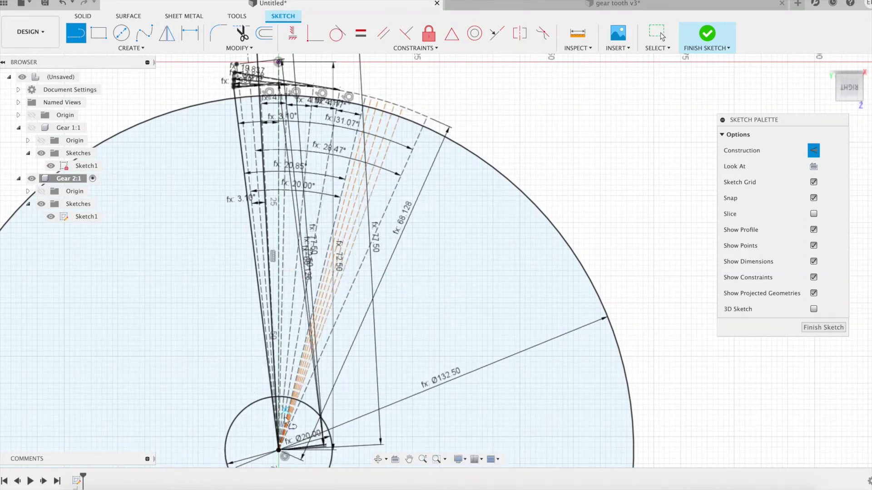
pyautogui.click(278, 450)
pyautogui.click(417, 116)
pyautogui.press('Escape')
# Dimension the first three angles between adjacent lines as uaH2, starting from the outermost construction line
pyautogui.scroll(4, 404, 100)
pyautogui.press('d')
pyautogui.click(477, 253)
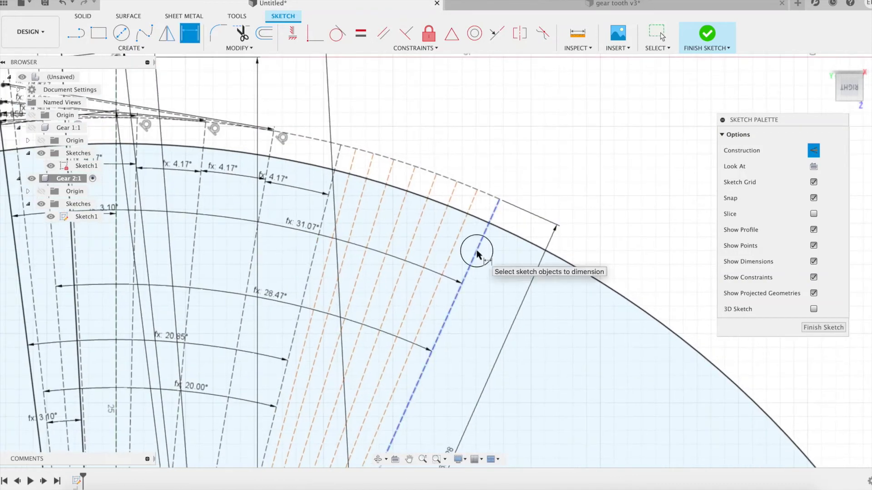
pyautogui.click(455, 241)
pyautogui.click(465, 238)
pyautogui.write('uah')
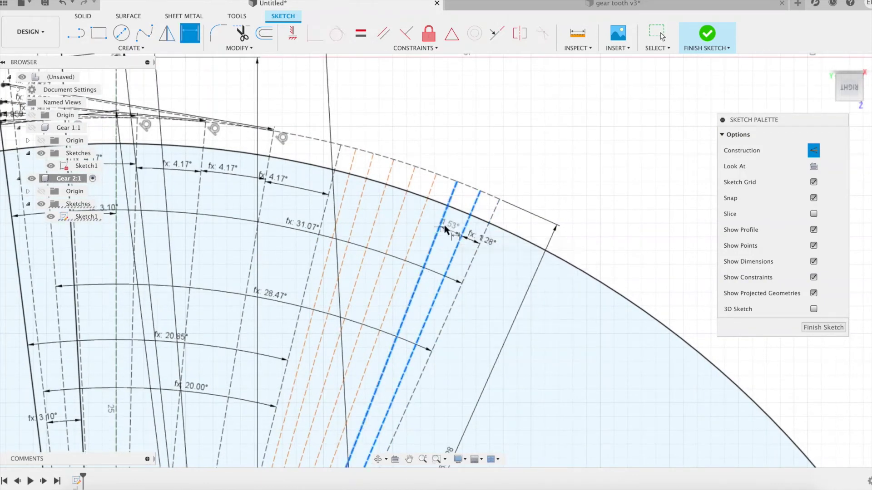
pyautogui.press('Return')
pyautogui.press('Return')
pyautogui.click(445, 225)
pyautogui.click(420, 222)
pyautogui.click(428, 224)
pyautogui.write('uah')
pyautogui.press('Return')
pyautogui.press('Return')
# Dimension the four further angles between the remaining new construction lines as uaH2
pyautogui.click(424, 220)
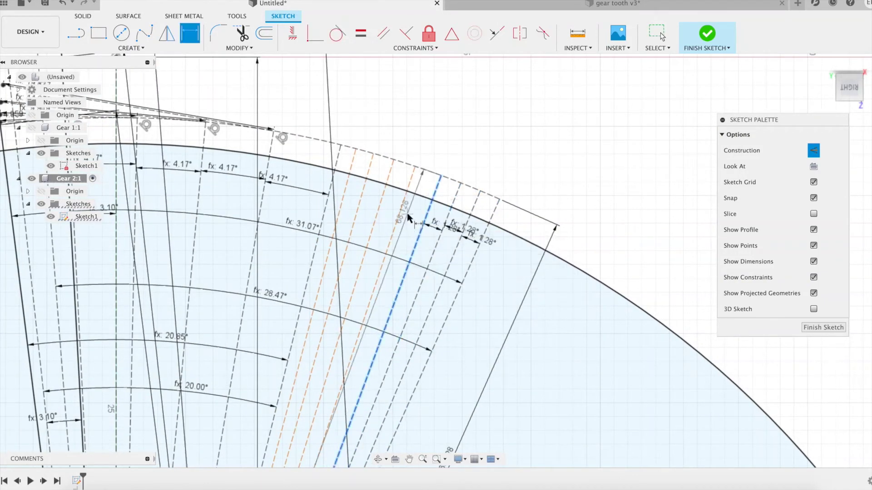
pyautogui.click(398, 215)
pyautogui.write('h')
pyautogui.press('Return')
pyautogui.press('Return')
pyautogui.click(402, 217)
pyautogui.click(377, 211)
pyautogui.click(386, 212)
pyautogui.write('uah')
pyautogui.press('Return')
pyautogui.press('Return')
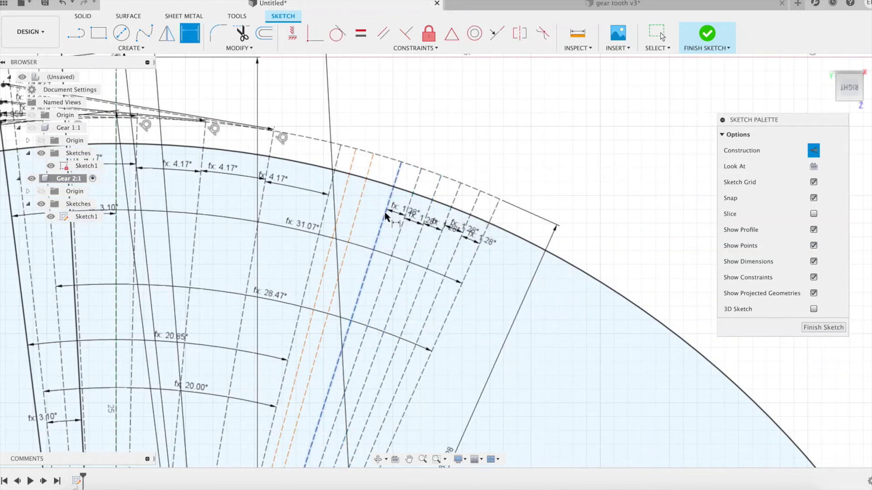
pyautogui.click(384, 213)
pyautogui.press('Return')
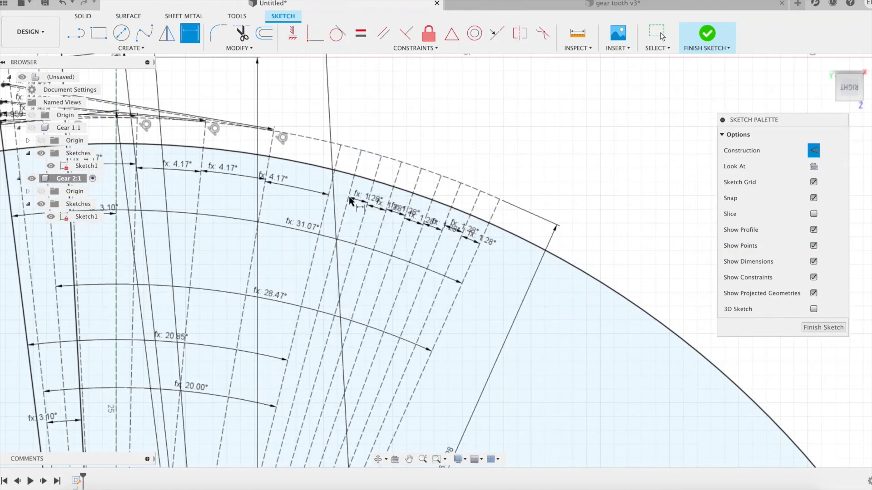
# Draw seven construction lines from free points beside the tooth flank to the base-arc ends of the seven closely spaced radial lines
pyautogui.moveTo(454, 114)
pyautogui.mouseDown(button='middle')
pyautogui.moveTo(552, 270)
pyautogui.moveTo(580, 282)
pyautogui.mouseUp(button='middle')
pyautogui.press('l')
pyautogui.click(135, 218)
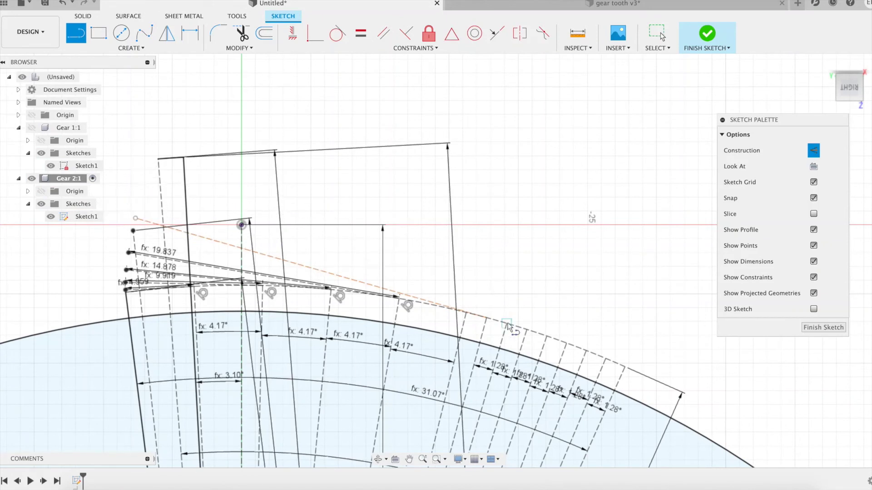
pyautogui.click(520, 326)
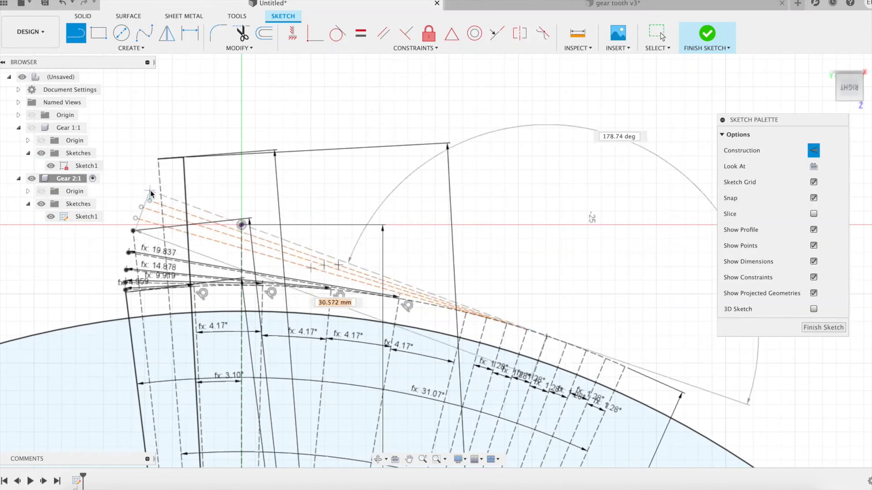
pyautogui.click(145, 189)
pyautogui.click(567, 344)
pyautogui.doubleClick(149, 180)
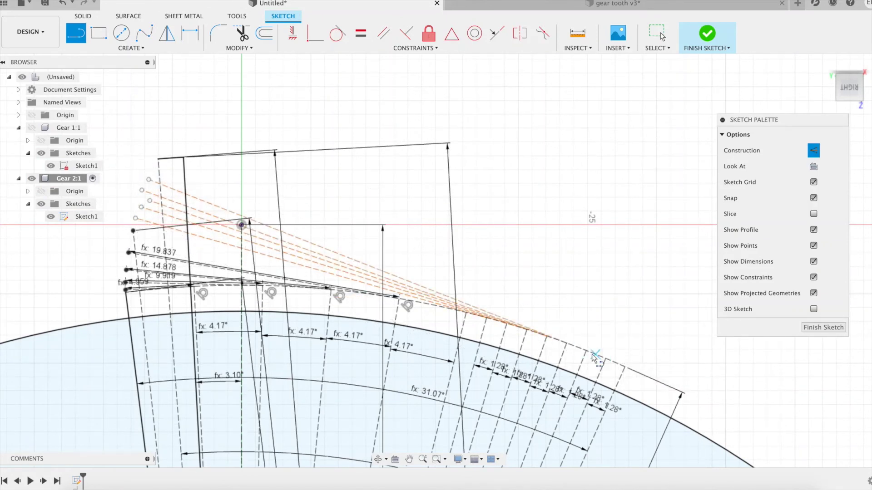
pyautogui.click(586, 350)
pyautogui.doubleClick(155, 171)
pyautogui.click(606, 359)
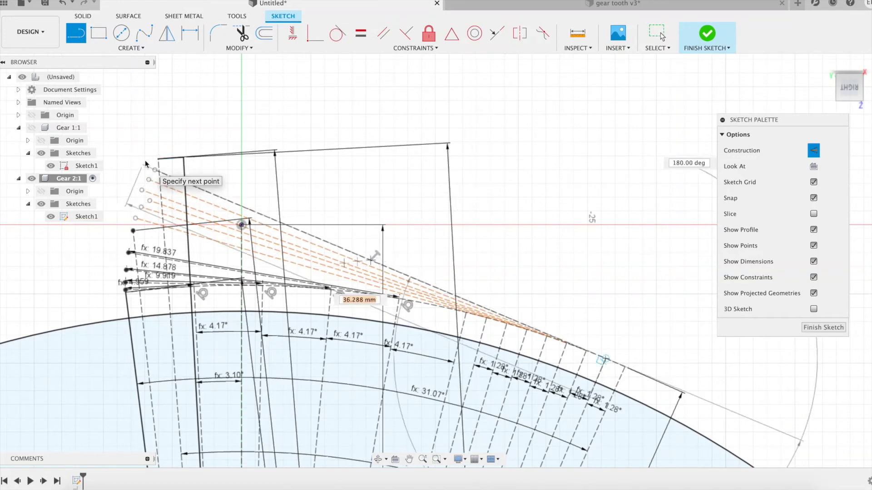
pyautogui.scroll(3, 149, 161)
pyautogui.doubleClick(154, 164)
# Delete the automatically added constraint on the second-uppermost of the seven new construction lines
pyautogui.scroll(-2, 437, 237)
pyautogui.moveTo(437, 237); pyautogui.dragTo(255, 151, button='middle')
pyautogui.scroll(2, 364, 253)
pyautogui.press('Escape')
pyautogui.scroll(2, 360, 259)
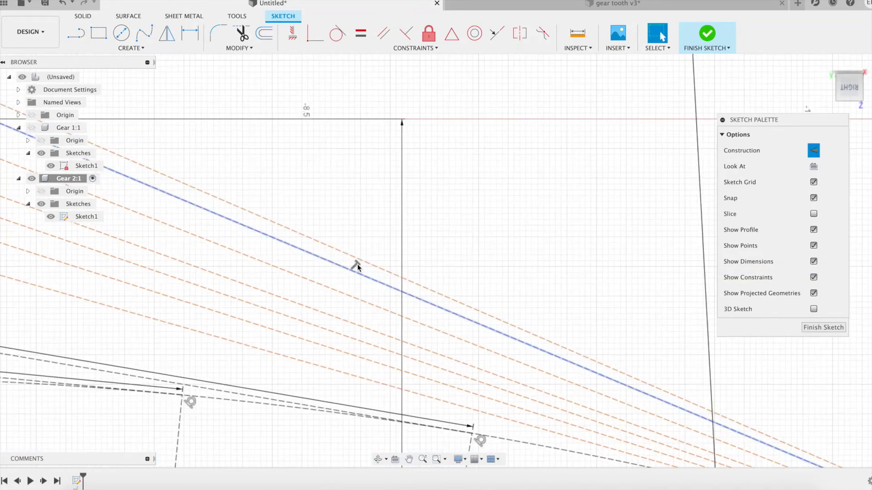
pyautogui.press('Delete')
# Make each of the seven new construction lines tangent to the base arc
pyautogui.scroll(-4, 336, 164)
pyautogui.moveTo(336, 164); pyautogui.dragTo(496, 213, button='middle')
pyautogui.press('t')
pyautogui.scroll(5, 675, 318)
pyautogui.click(306, 316)
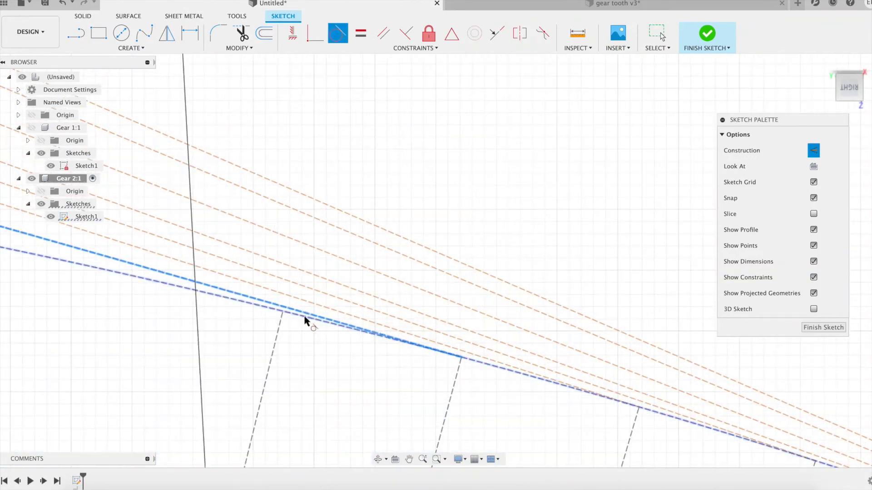
pyautogui.click(306, 318)
pyautogui.click(359, 325)
pyautogui.click(255, 305)
pyautogui.click(236, 247)
pyautogui.click(214, 296)
pyautogui.click(272, 231)
pyautogui.click(325, 224)
pyautogui.click(281, 301)
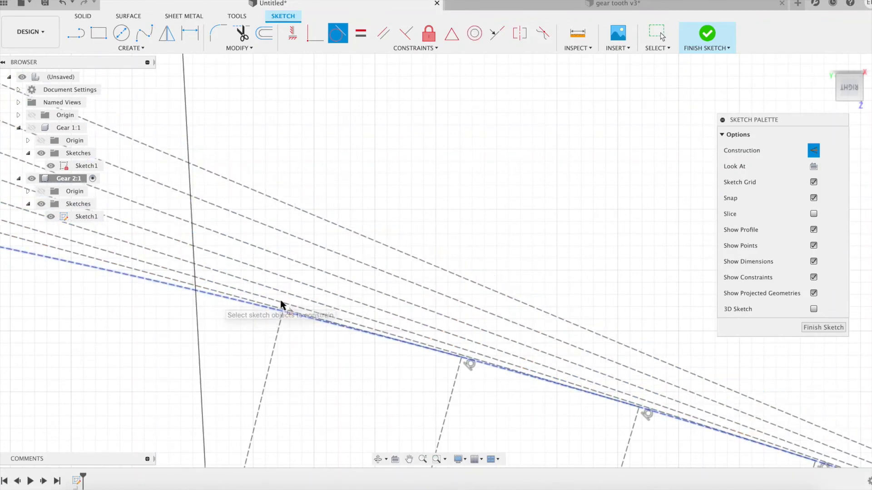
pyautogui.press('Escape')
# Dimension the length of the lowest new tangent line as Rp2*sin(alpha)+ulH2
pyautogui.scroll(-4, 236, 143)
pyautogui.scroll(-4, 416, 174)
pyautogui.moveTo(416, 173); pyautogui.dragTo(670, 265, button='middle')
pyautogui.scroll(3, 211, 185)
pyautogui.moveTo(211, 186); pyautogui.dragTo(304, 295, button='middle')
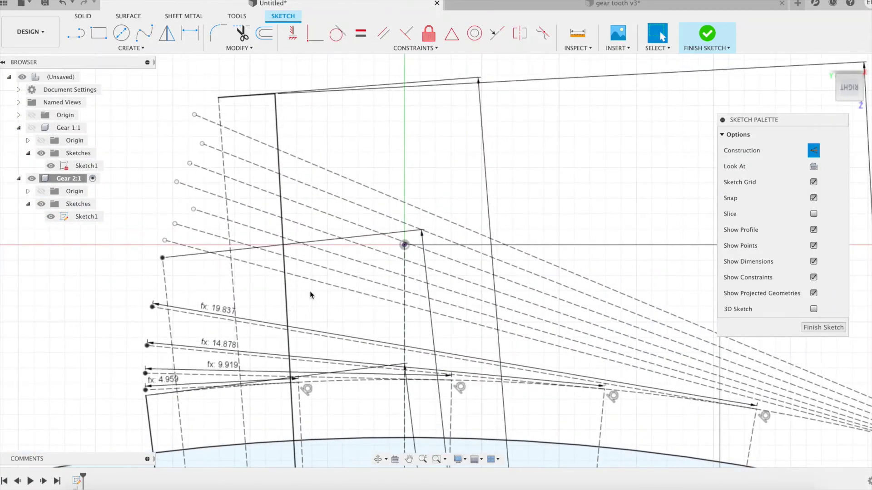
pyautogui.press('d')
pyautogui.click(304, 277)
pyautogui.click(307, 274)
pyautogui.write('Rp2')
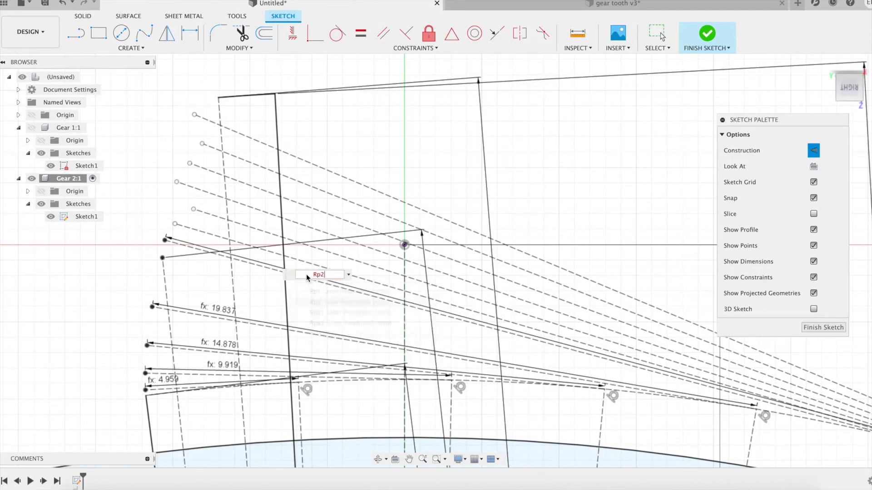
pyautogui.write('*sin(alpha)+')
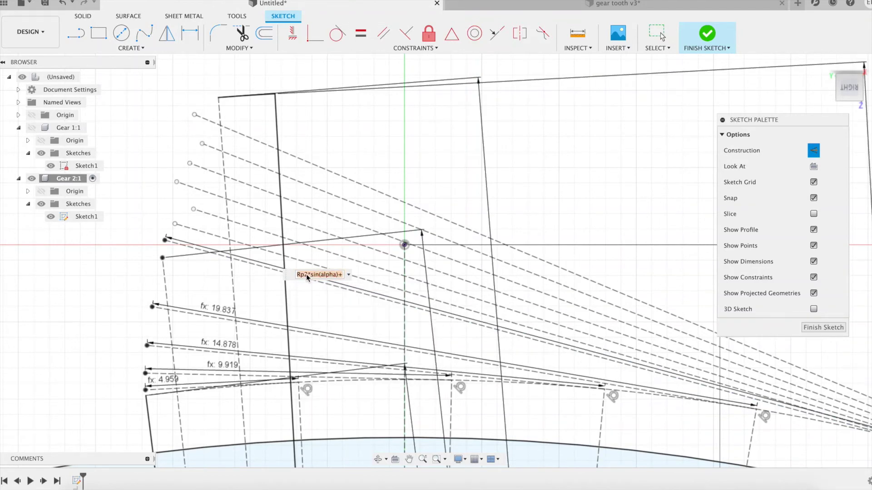
pyautogui.write('uH2')
pyautogui.press('Return')
# Dimension the second and third new tangent lines as Rp2*sin(alpha)+ulH2*2 and Rp2*sin(alpha)+ulH2*3
pyautogui.click(250, 246)
pyautogui.click(249, 242)
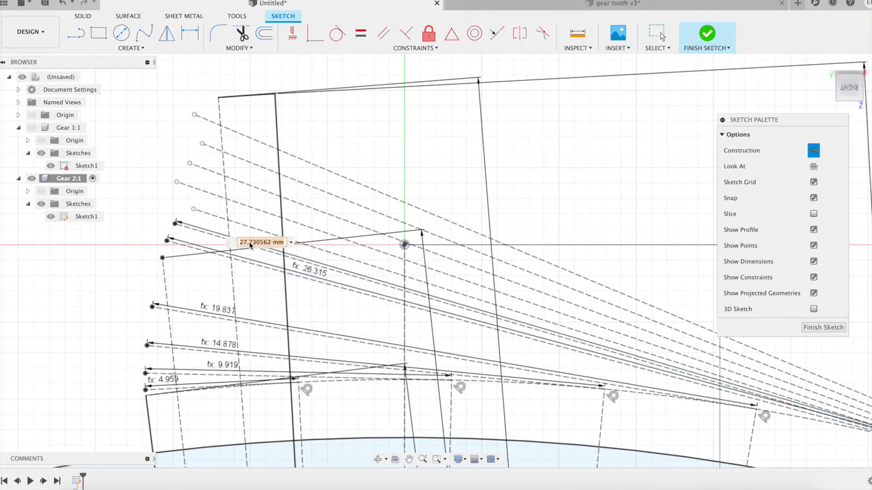
pyautogui.write('Rp2*sin(alpha)+')
pyautogui.write('uH2*2')
pyautogui.press('Return')
pyautogui.click(260, 226)
pyautogui.click(260, 227)
pyautogui.write('Rp2*sin(alpha)+')
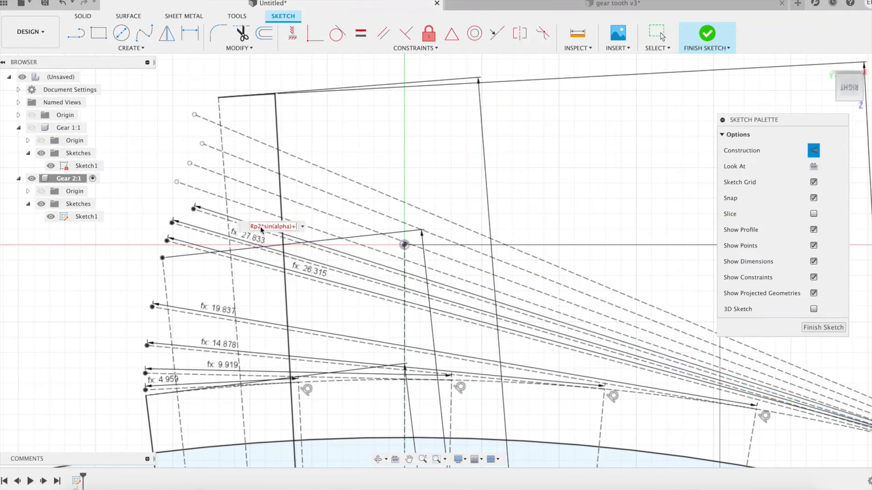
pyautogui.write('ulH2*3')
pyautogui.press('Return')
# Dimension the fourth and fifth new tangent lines as Rp2*sin(alpha)+ulH2*4 and Rp2*sin(alpha)+ulH2*5
pyautogui.click(272, 211)
pyautogui.click(271, 209)
pyautogui.write('Rp2*sin(alpha)+')
pyautogui.write('ulH2*')
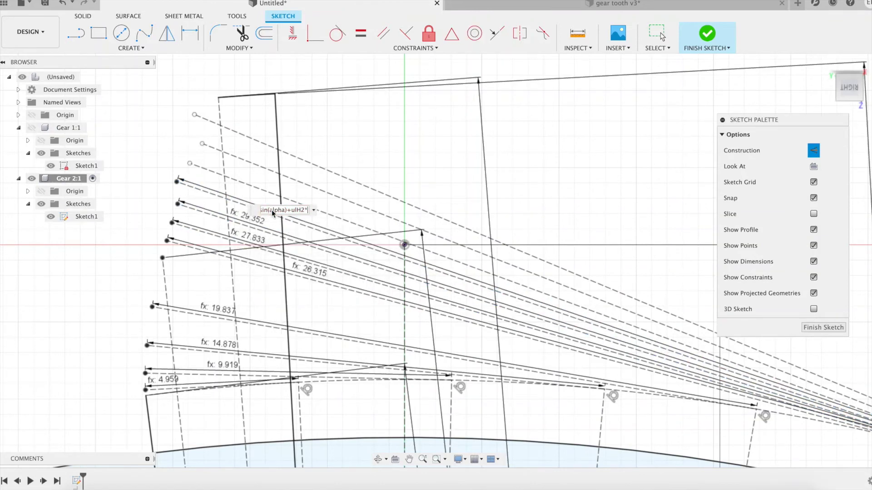
pyautogui.write('4')
pyautogui.press('Return')
pyautogui.click(274, 194)
pyautogui.click(275, 190)
pyautogui.write('Rp2*sin(alpha)+')
pyautogui.write('ulH2*5')
pyautogui.press('Return')
# Dimension the sixth and seventh new tangent lines as Rp2*sin(alpha)+ulH2*6 and Rp2*sin(alpha)+ulH2*7
pyautogui.click(272, 169)
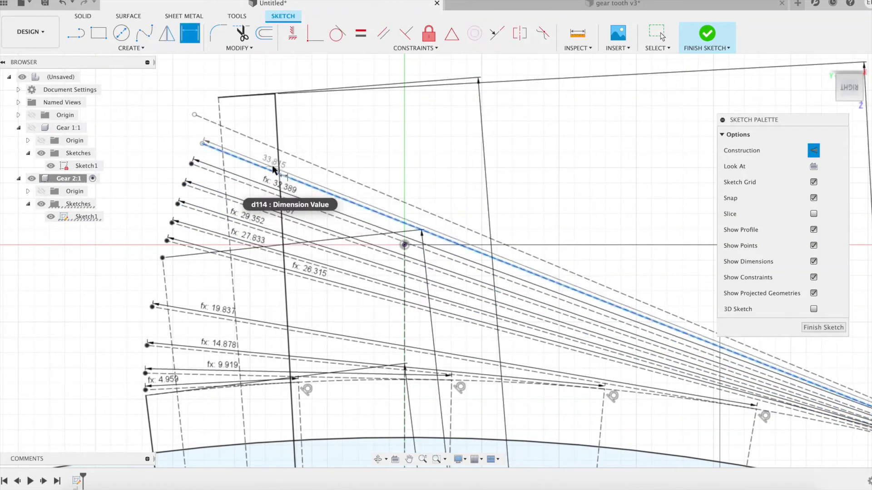
pyautogui.click(274, 169)
pyautogui.write('Rp2*sin(alpha)+')
pyautogui.write('ulH2*')
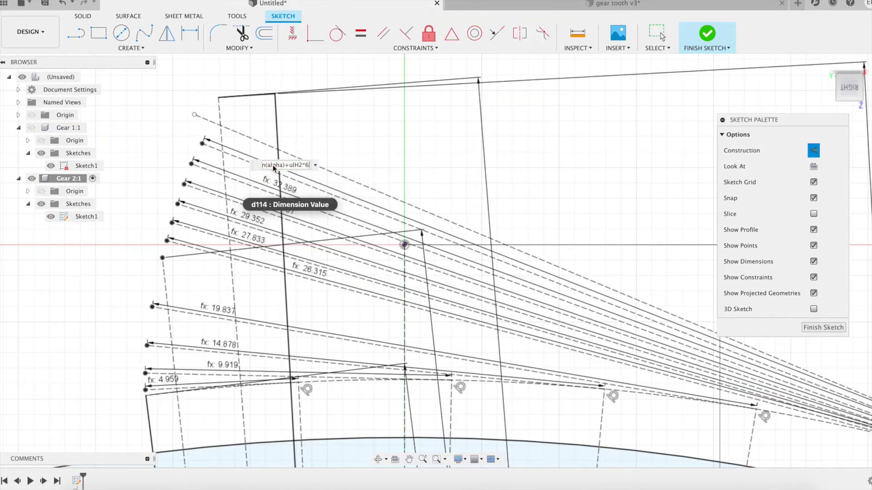
pyautogui.press('Return')
pyautogui.click(306, 161)
pyautogui.click(312, 157)
pyautogui.write('Rp2*sin(alpha)+')
pyautogui.write('ulH2*7')
pyautogui.press('Return')
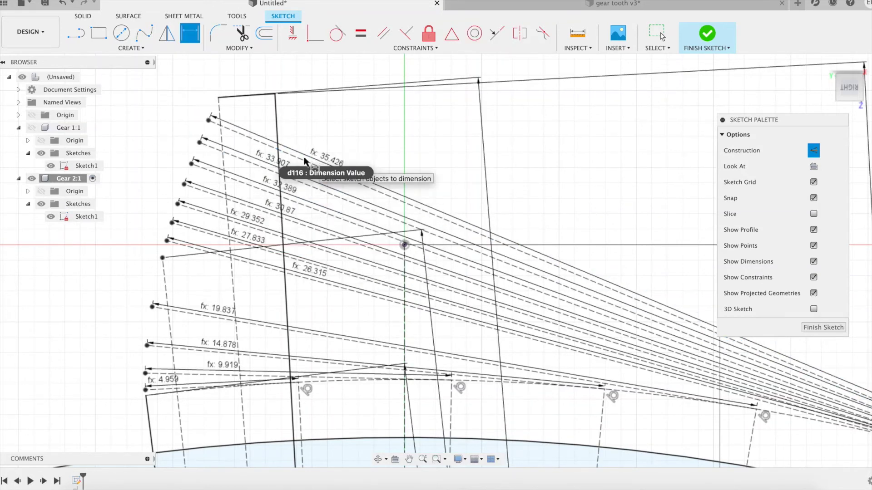
pyautogui.press('Escape')
# Draw a fit-point spline from the flank's base point through every tangent line endpoint to the tooth tip corner
pyautogui.scroll(-3, 404, 109)
pyautogui.click(144, 33)
pyautogui.scroll(5, 218, 280)
pyautogui.click(254, 336)
pyautogui.click(253, 326)
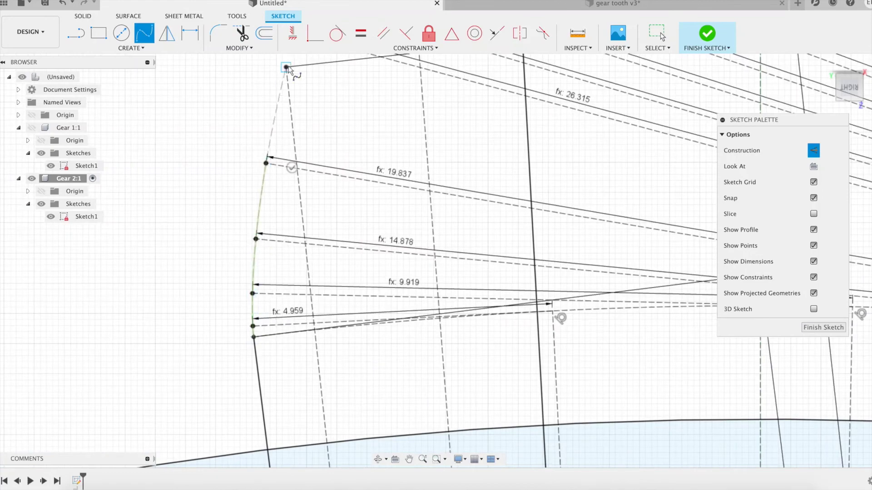
pyautogui.click(286, 67)
pyautogui.moveTo(286, 68); pyautogui.dragTo(254, 327, button='middle')
pyautogui.scroll(-2, 253, 327)
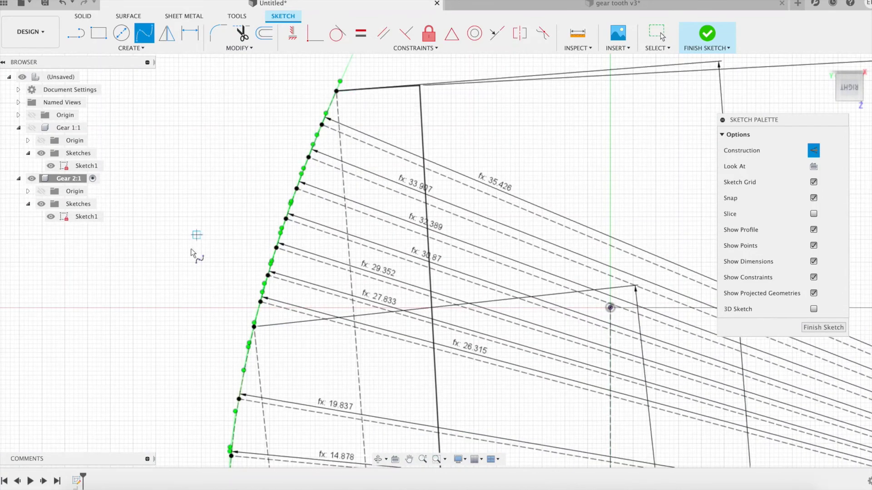
# Make the involute spline tangent to the straight flank line at its base point
pyautogui.scroll(-2, 190, 249)
pyautogui.moveTo(191, 249); pyautogui.dragTo(255, 125, button='middle')
pyautogui.click(337, 33)
pyautogui.scroll(6, 291, 352)
pyautogui.click(279, 328)
pyautogui.click(272, 301)
pyautogui.press('Escape')
# Change the involute spline from construction to normal geometry and finish the Gear 2 sketch
pyautogui.click(271, 272)
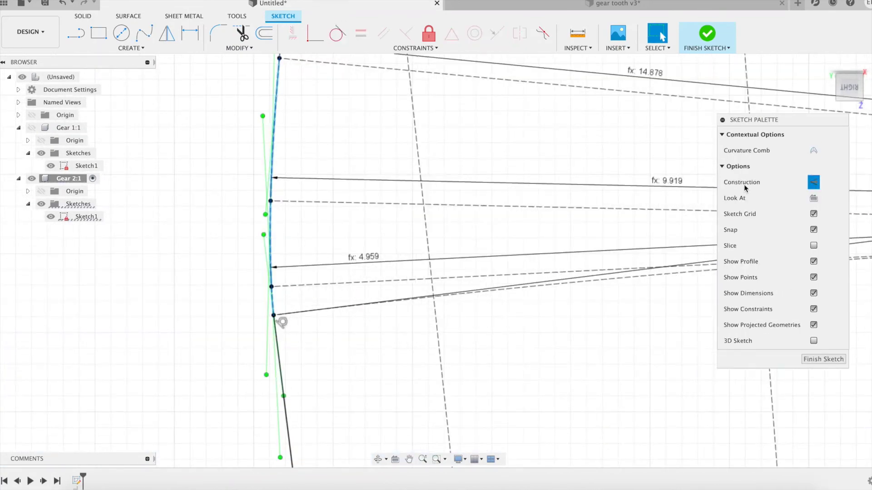
pyautogui.scroll(-10, 364, 145)
pyautogui.click(707, 33)
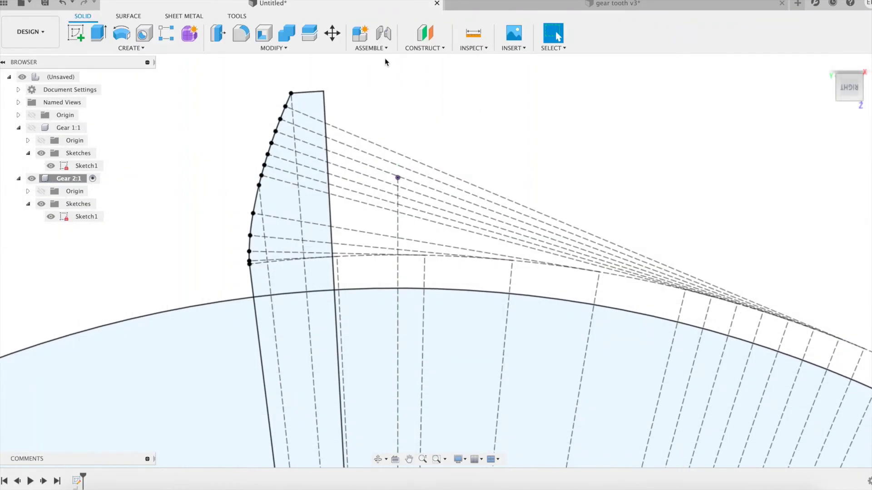
# Rotate the view a quarter turn and show Gear 1 to compare both gears' tooth profiles
pyautogui.press('F6')
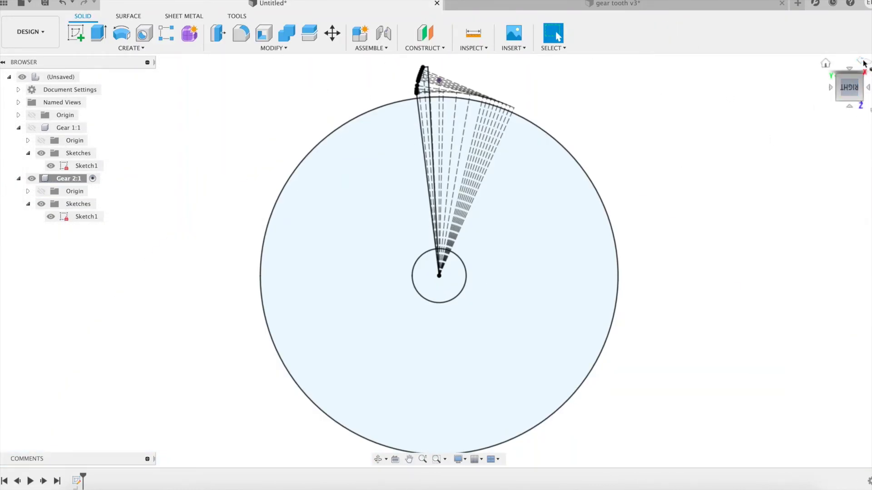
pyautogui.click(863, 62)
pyautogui.click(31, 128)
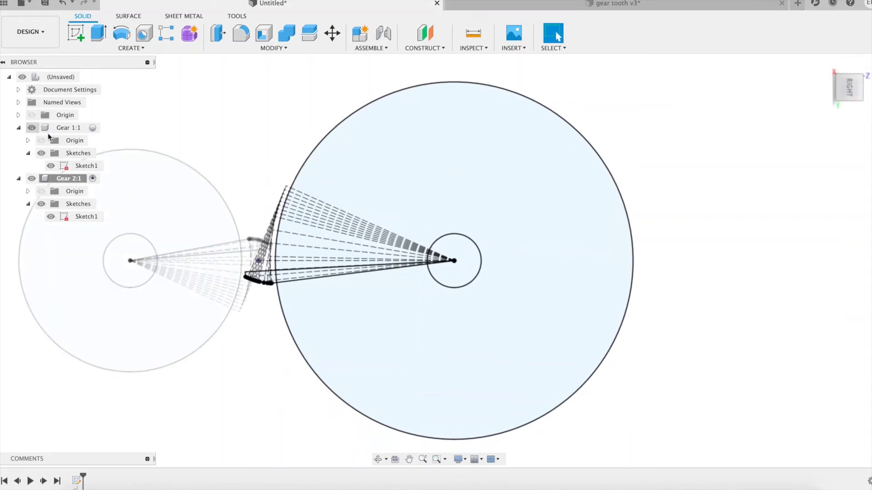
pyautogui.moveTo(280, 155); pyautogui.dragTo(339, 176, button='middle')
pyautogui.scroll(5, 391, 274)
pyautogui.scroll(-8, 404, 281)
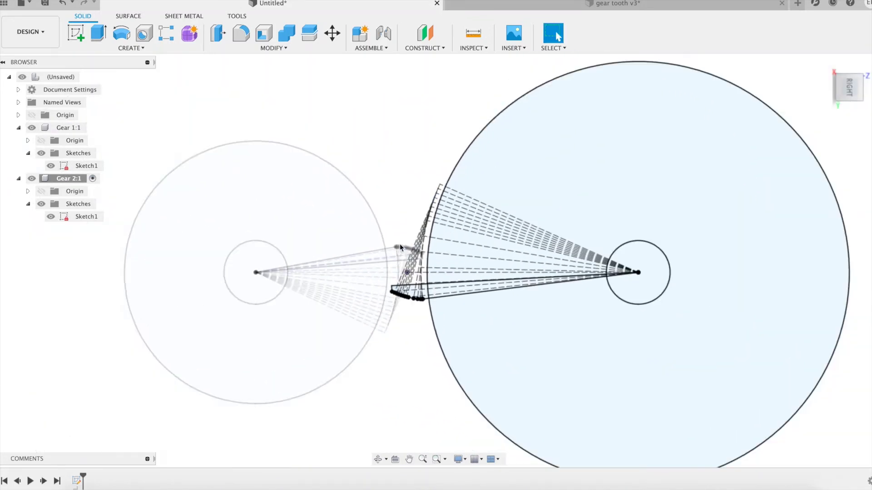
pyautogui.scroll(3, 345, 154)
pyautogui.scroll(-2, 386, 132)
pyautogui.scroll(-2, 374, 119)
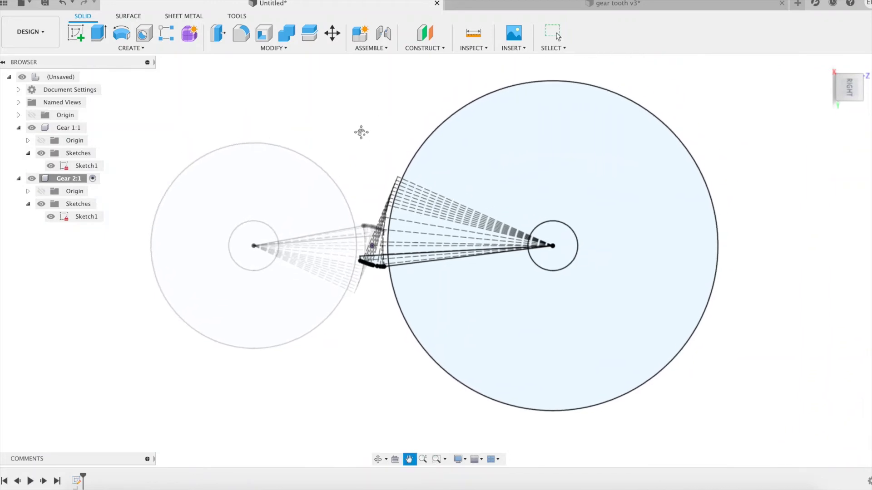
# Set the user parameter Z2 (gear 2 teeth) to 23
pyautogui.click(273, 48)
pyautogui.click(314, 262)
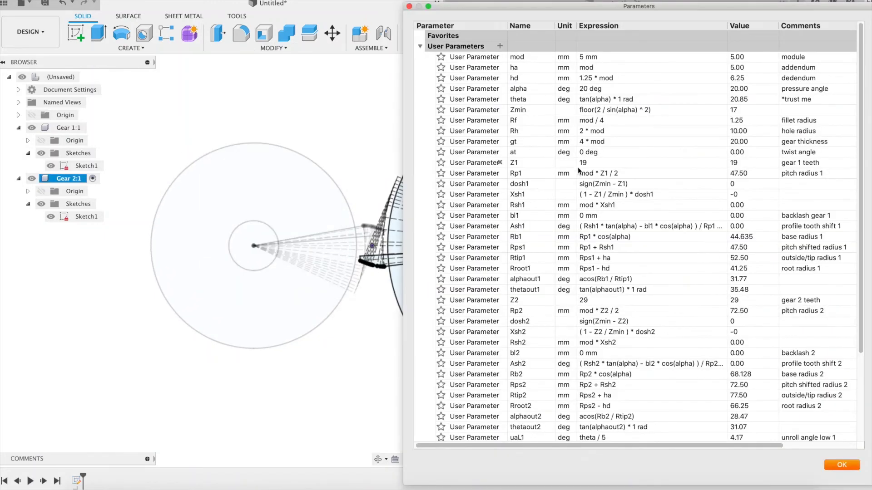
pyautogui.click(601, 300)
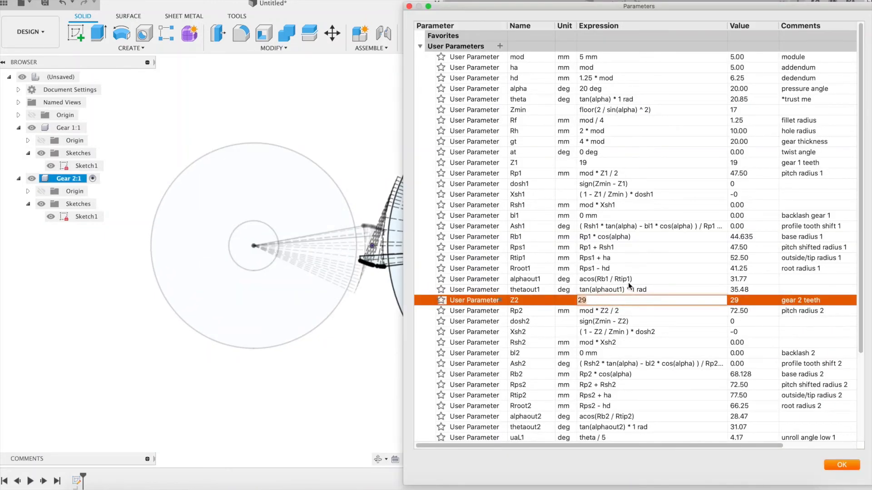
pyautogui.write('23')
pyautogui.press('Return')
pyautogui.click(842, 465)
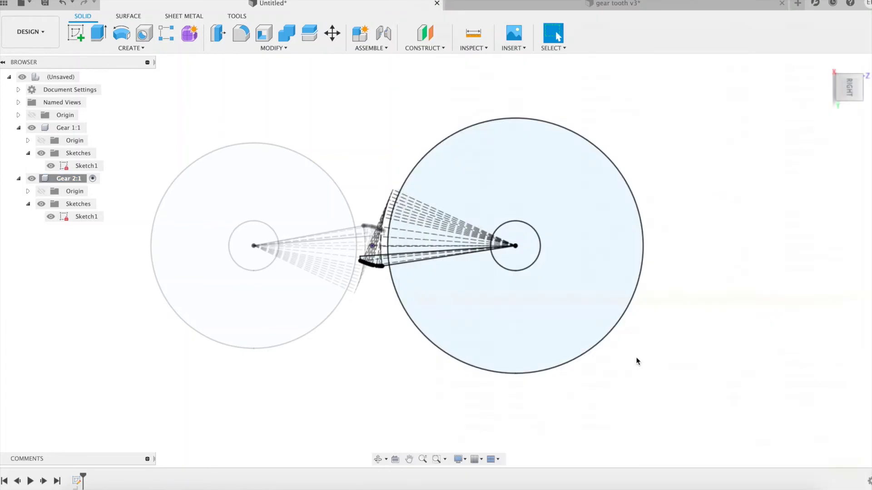
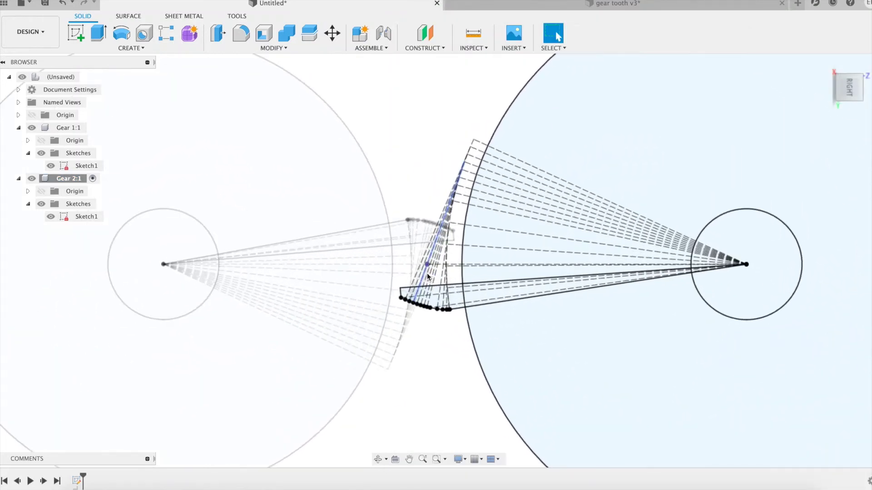
# Activate the top-level component and save the design as "spur gear pair" in Admin Project
pyautogui.moveTo(418, 167); pyautogui.dragTo(435, 167, button='middle')
pyautogui.press('Escape')
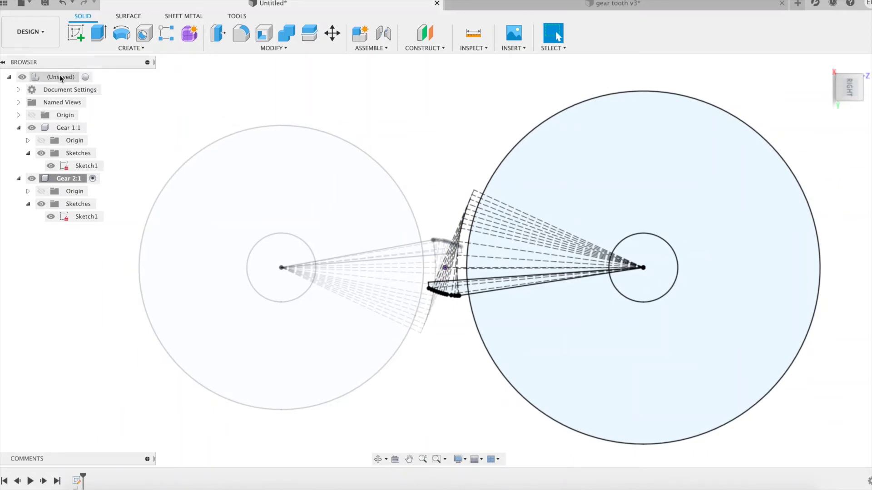
pyautogui.click(87, 76)
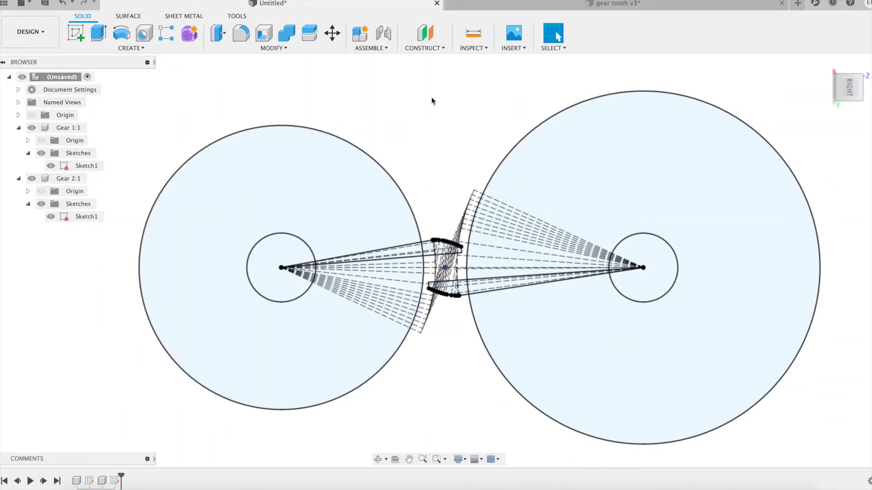
pyautogui.press('F6')
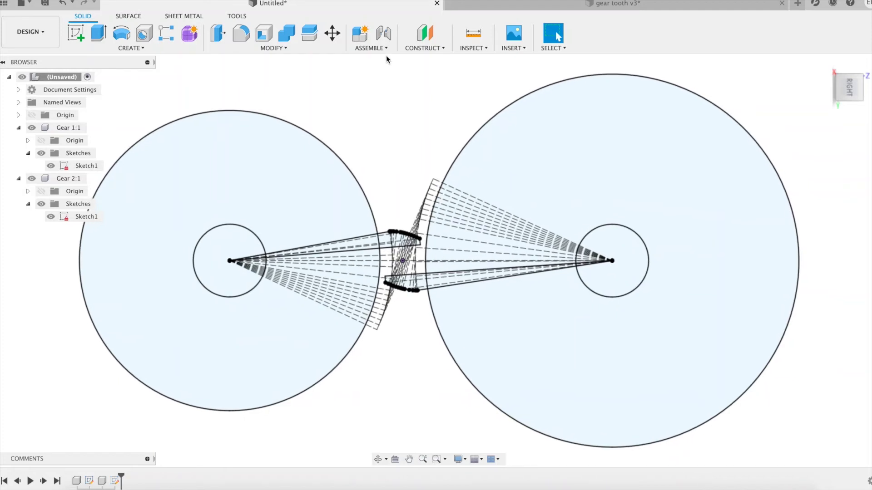
pyautogui.click(45, 5)
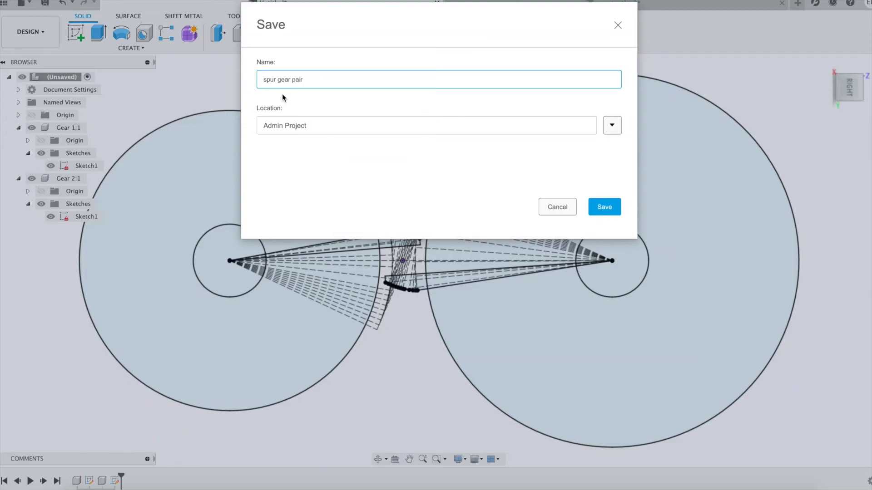
pyautogui.click(604, 208)
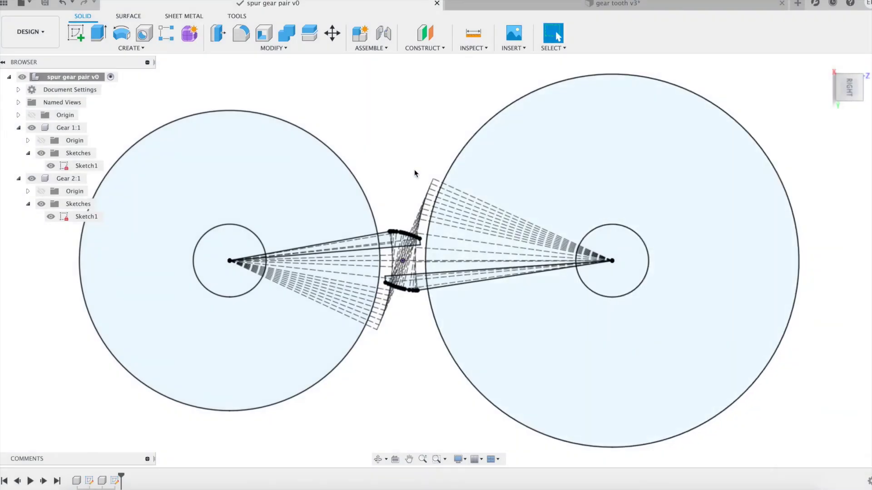
# Activate the Gear 1 component and hide Gear 2
pyautogui.click(93, 127)
pyautogui.moveTo(273, 102); pyautogui.dragTo(385, 117, button='middle')
pyautogui.click(33, 179)
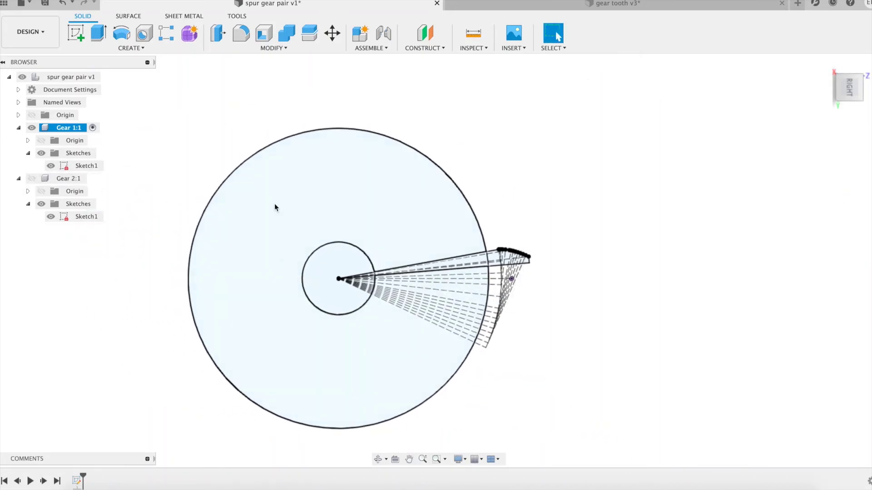
# Extrude Gear 1's root-circle ring together with the tooth wedge inside it by the parameter gt as a new body
pyautogui.click(345, 196)
pyautogui.scroll(3, 454, 262)
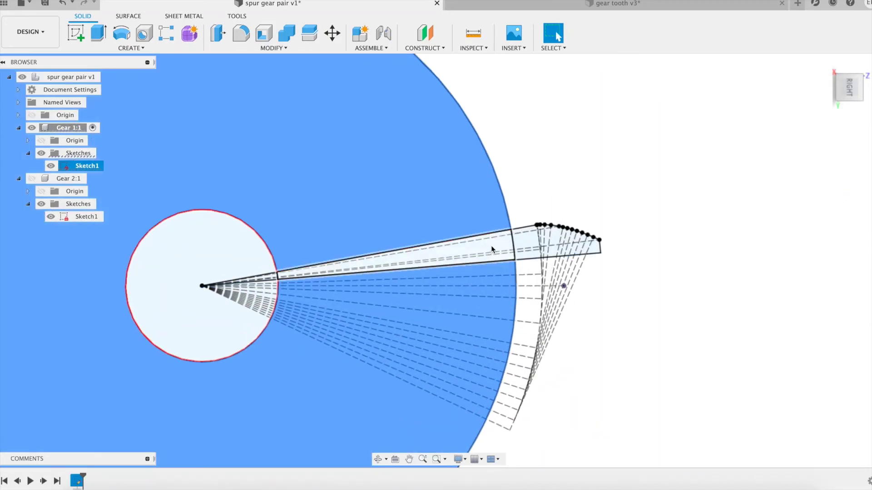
pyautogui.click(491, 245)
pyautogui.write('egt')
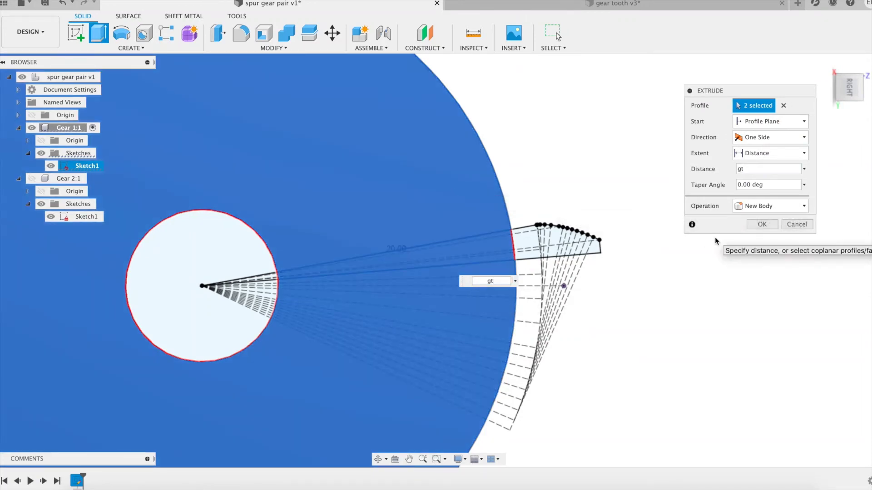
pyautogui.click(767, 227)
# Show Gear 1's Sketch1 again and extrude the half-tooth profile up to the face of the gear disc
pyautogui.click(80, 166)
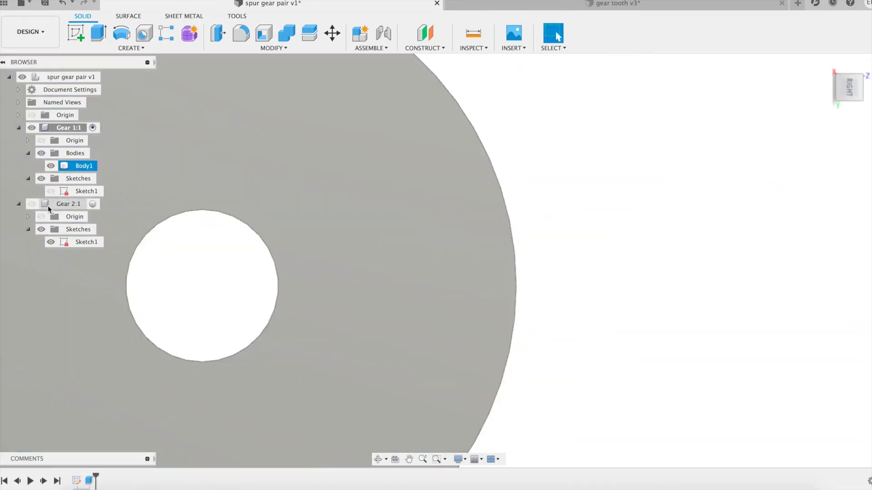
pyautogui.click(51, 192)
pyautogui.click(529, 242)
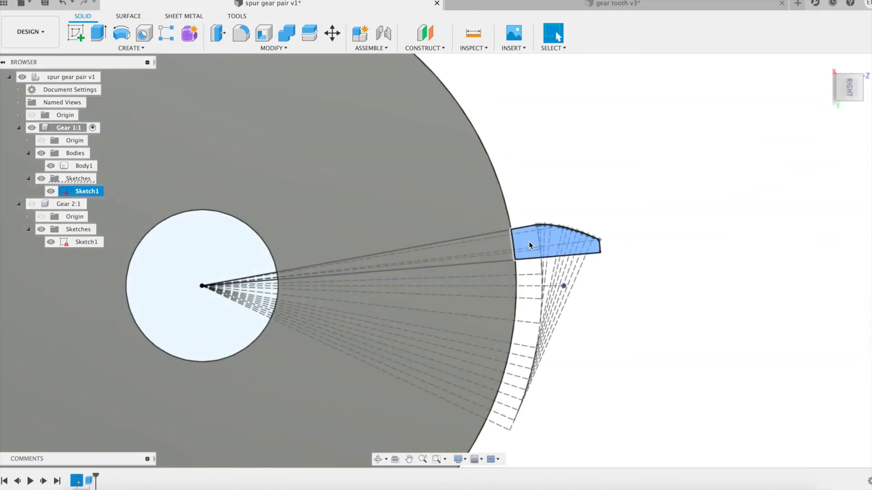
pyautogui.press('e')
pyautogui.click(756, 155)
pyautogui.click(757, 170)
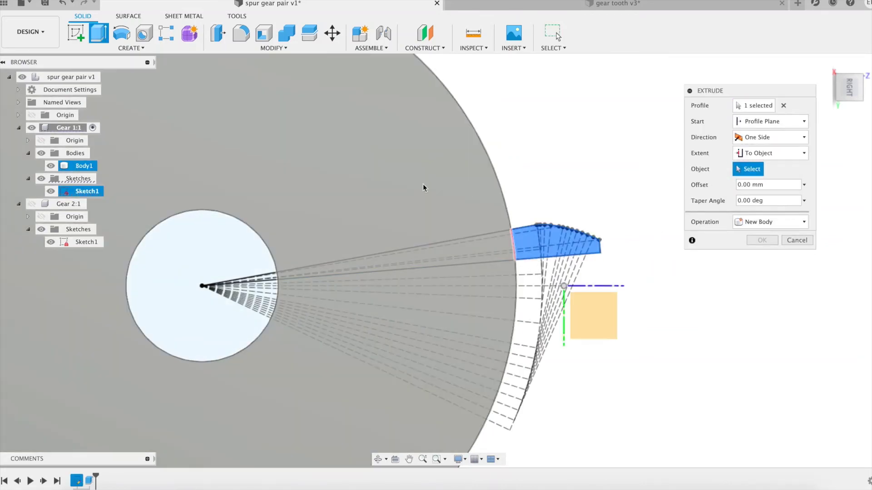
pyautogui.click(420, 185)
pyautogui.click(762, 272)
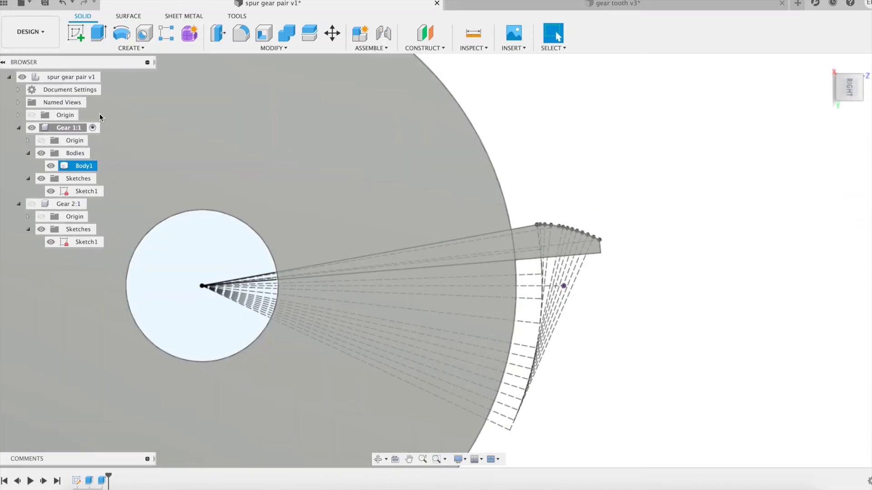
# Mirror Gear 1's half-tooth extrusion as a feature about the flat side face of the half tooth
pyautogui.click(131, 48)
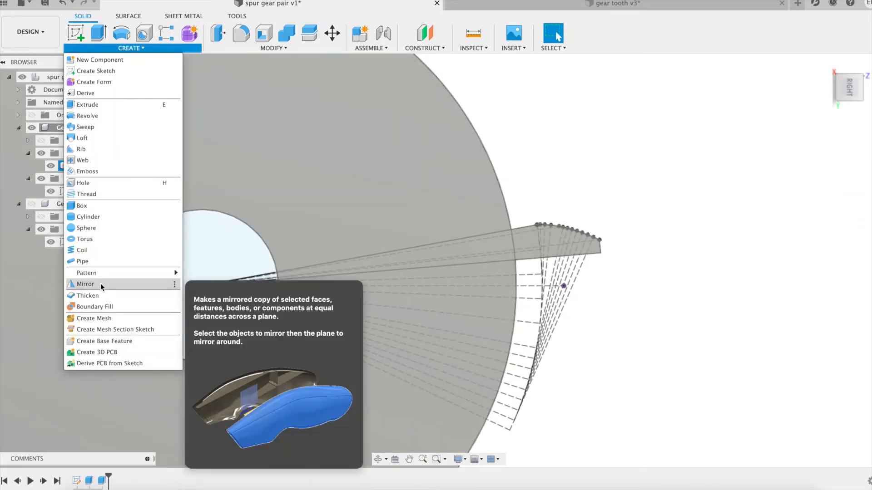
pyautogui.click(99, 281)
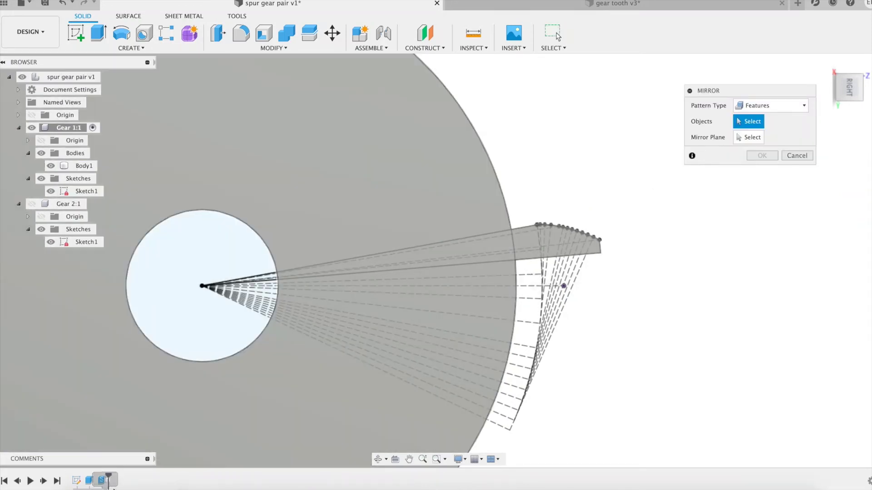
pyautogui.click(102, 480)
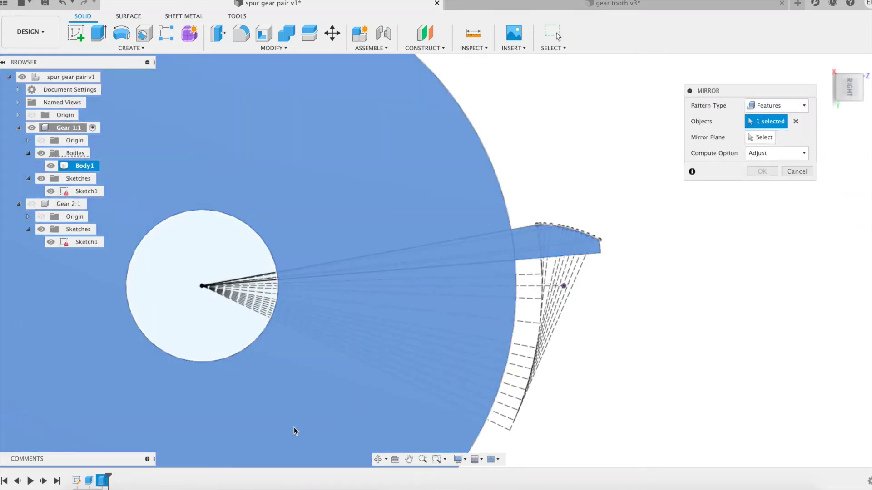
pyautogui.keyDown('shift'); pyautogui.moveTo(463, 384); pyautogui.dragTo(472, 381, button='middle'); pyautogui.keyUp('shift')
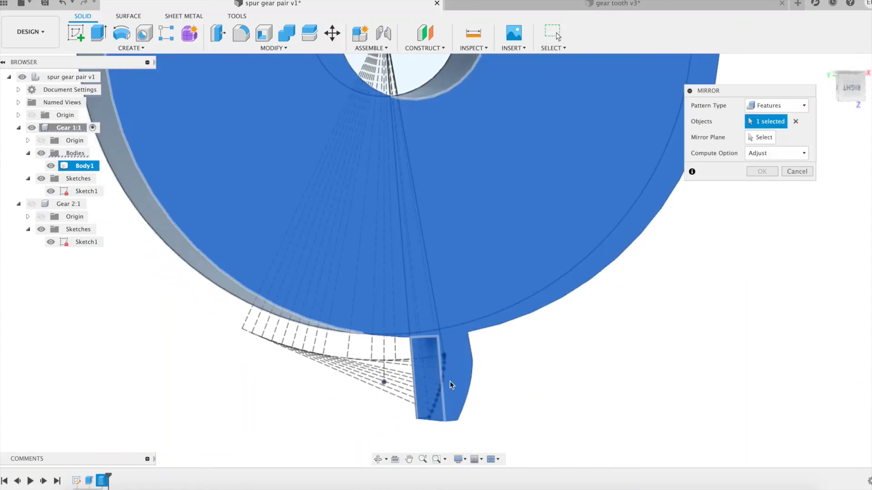
pyautogui.click(768, 141)
pyautogui.click(426, 377)
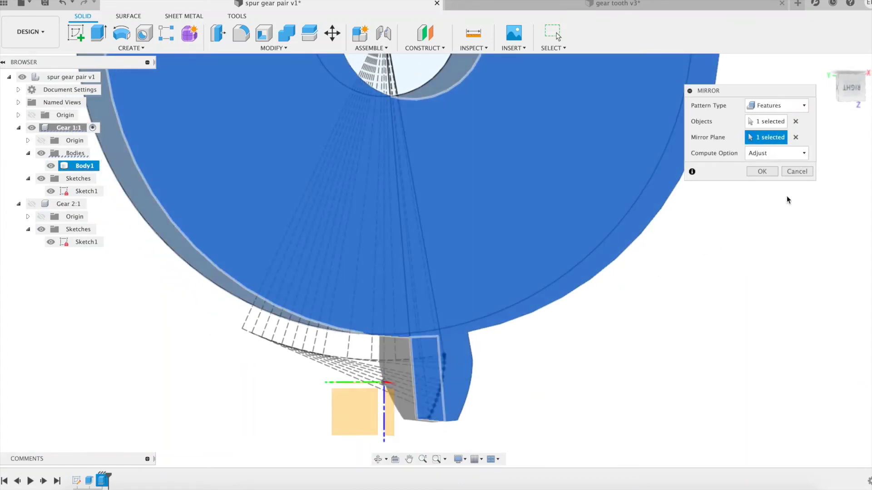
pyautogui.press('Escape')
# Orient the view square to Gear 1's face with the tooth pointing up and look over the whole gear
pyautogui.click(851, 90)
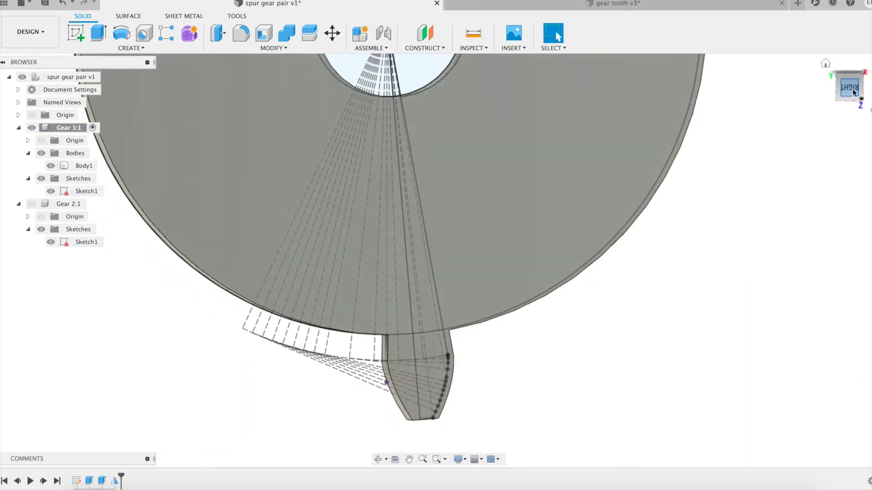
pyautogui.click(864, 64)
pyautogui.click(864, 63)
pyautogui.moveTo(727, 158); pyautogui.dragTo(667, 111, button='middle')
pyautogui.scroll(-2, 707, 170)
pyautogui.scroll(-1, 722, 178)
pyautogui.moveTo(740, 184); pyautogui.dragTo(648, 128, button='middle')
pyautogui.scroll(-3, 658, 132)
pyautogui.moveTo(703, 147); pyautogui.dragTo(569, 164, button='middle')
pyautogui.scroll(-2, 619, 137)
# Fillet the two root edges where Gear 1's tooth meets the disc, using the parameter Rf as the radius
pyautogui.click(143, 47)
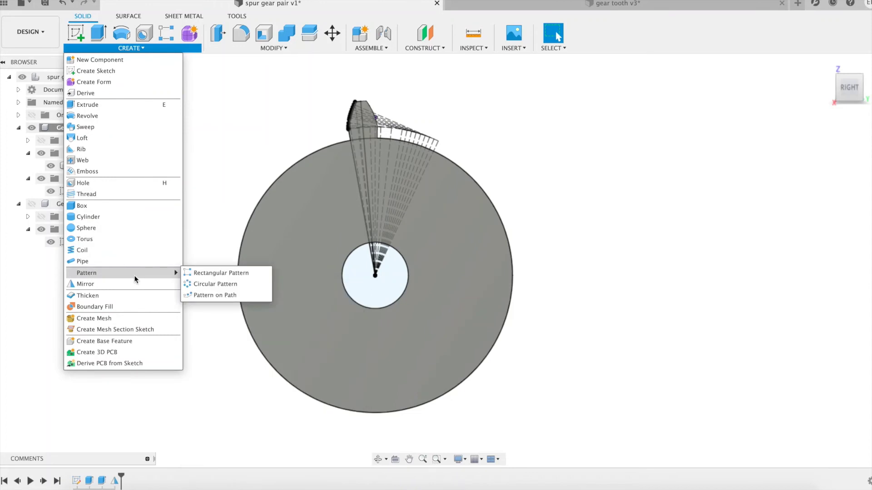
pyautogui.click(272, 48)
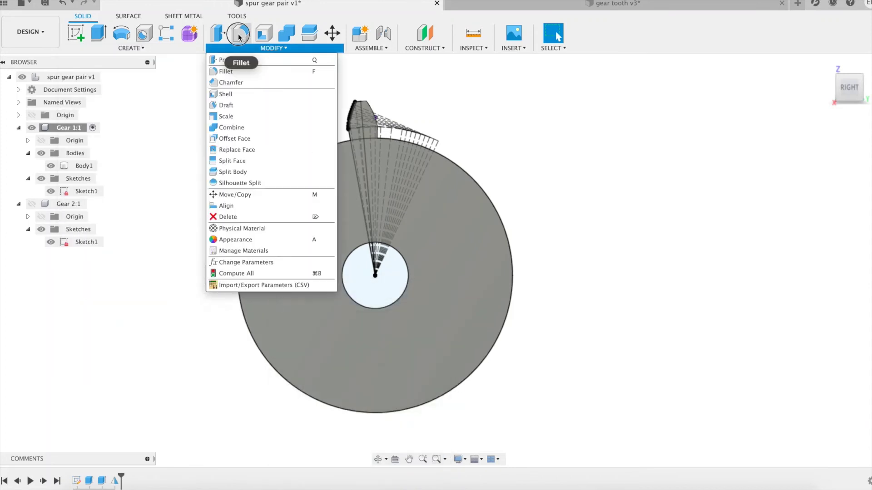
pyautogui.click(236, 68)
pyautogui.scroll(5, 358, 118)
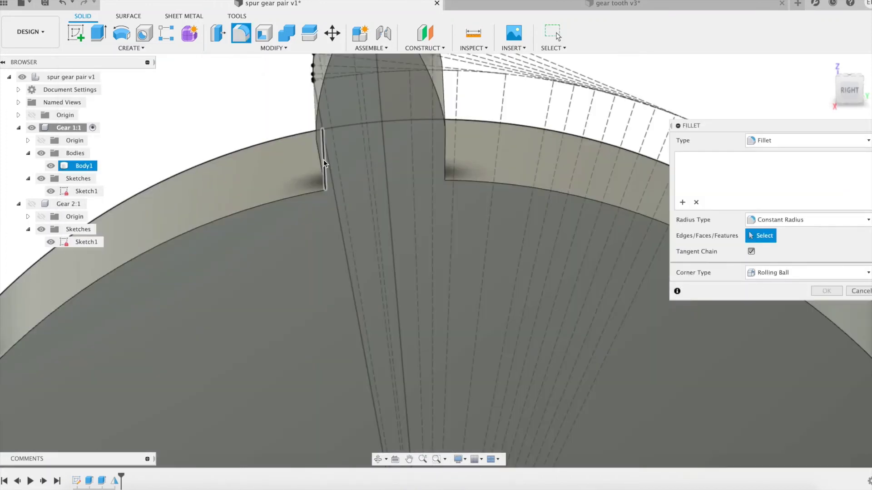
pyautogui.click(324, 159)
pyautogui.click(443, 150)
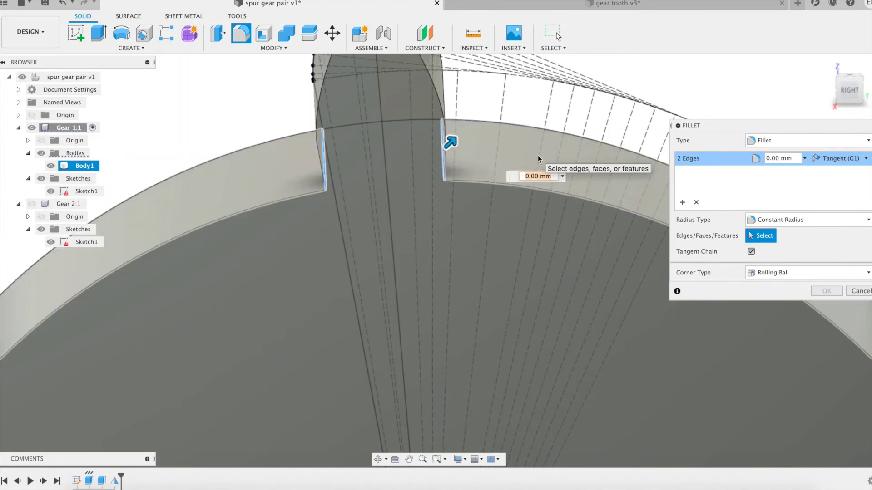
pyautogui.write('rf')
pyautogui.click(555, 193)
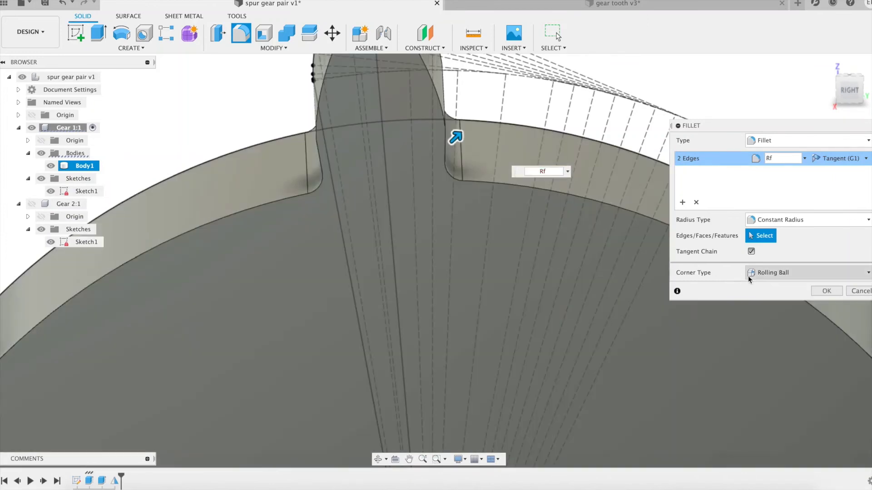
pyautogui.click(822, 291)
# Create a full circular pattern of Gear 1's tooth extrusion, mirror and fillet features around the bore axis with quantity Z1
pyautogui.scroll(-5, 593, 231)
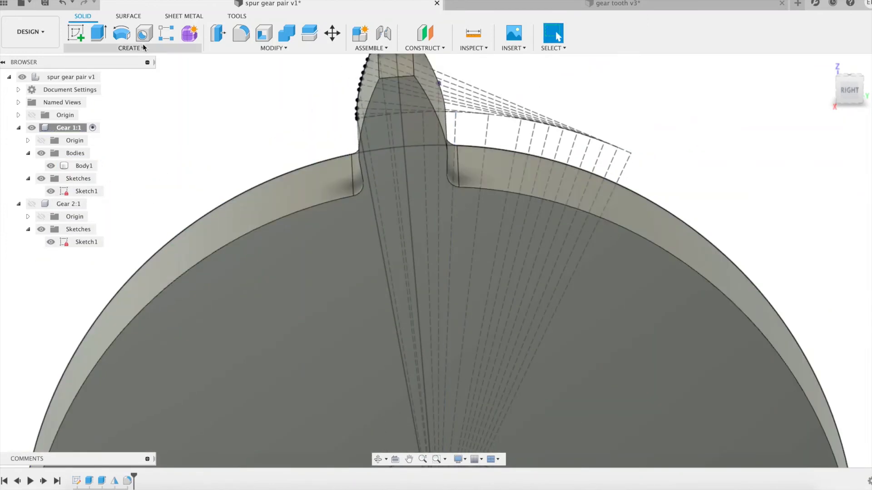
pyautogui.click(143, 47)
pyautogui.moveTo(118, 273)
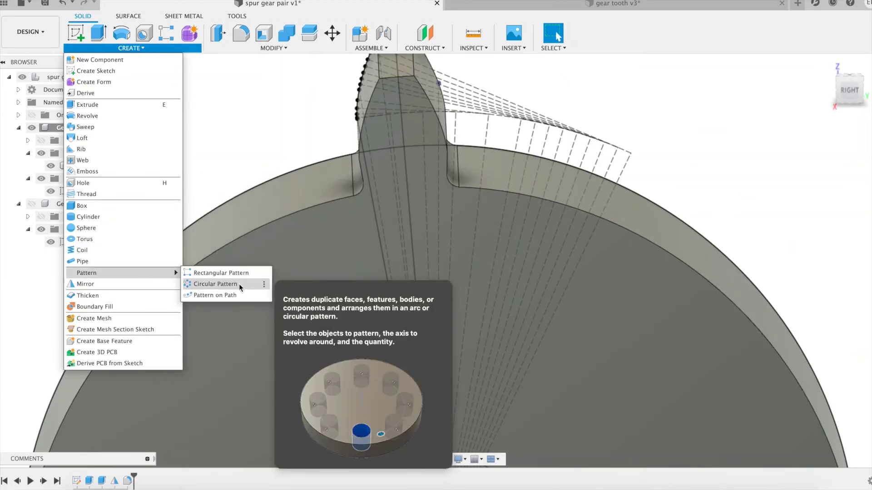
pyautogui.click(239, 284)
pyautogui.click(102, 481)
pyautogui.click(115, 480)
pyautogui.click(126, 481)
pyautogui.click(759, 137)
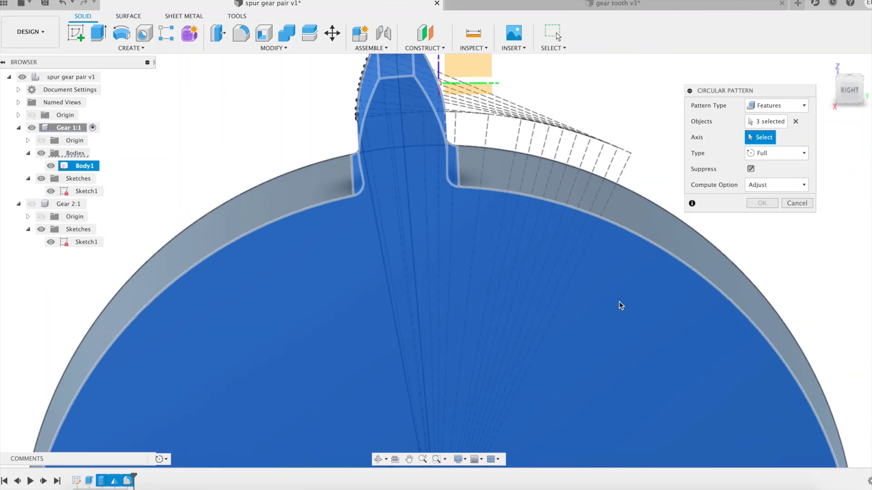
pyautogui.scroll(-6, 590, 313)
pyautogui.click(525, 370)
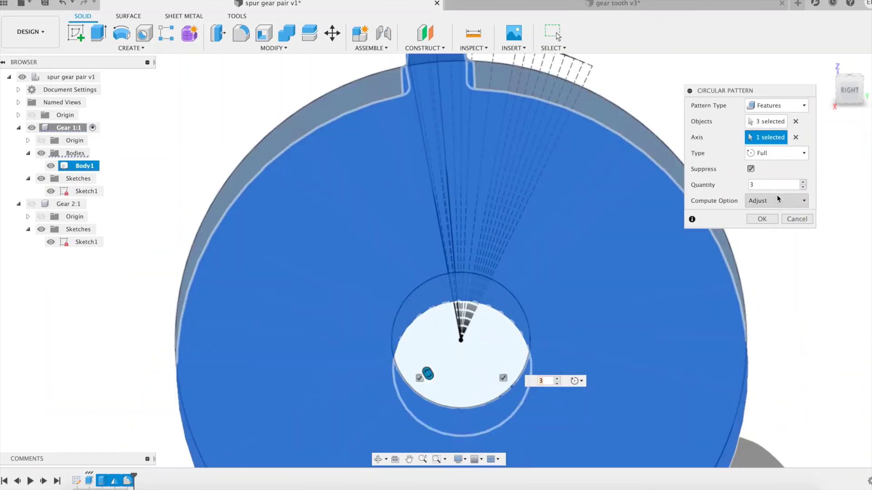
pyautogui.write('Z1')
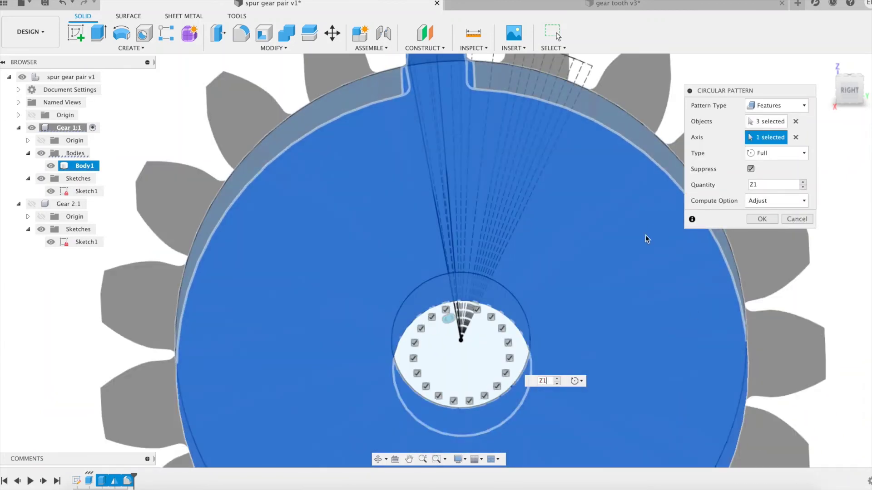
pyautogui.press('Return')
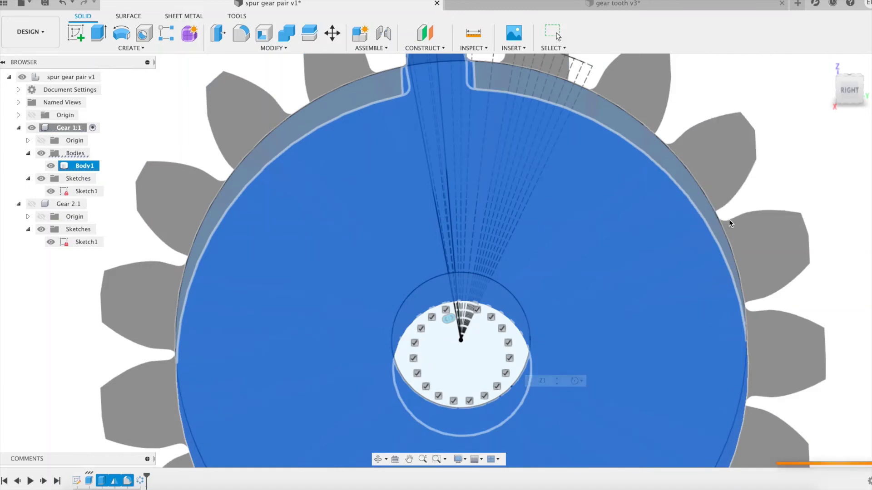
# Show the Gear 2 component and activate it for editing
pyautogui.press('F6')
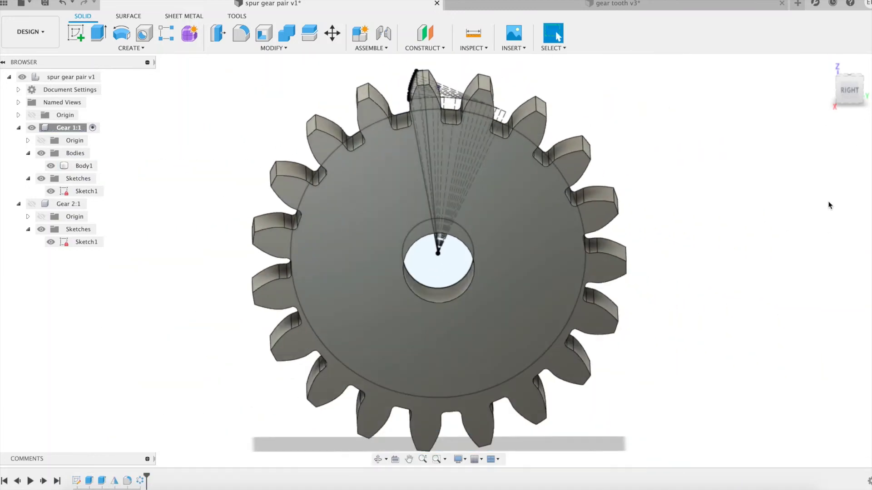
pyautogui.click(854, 95)
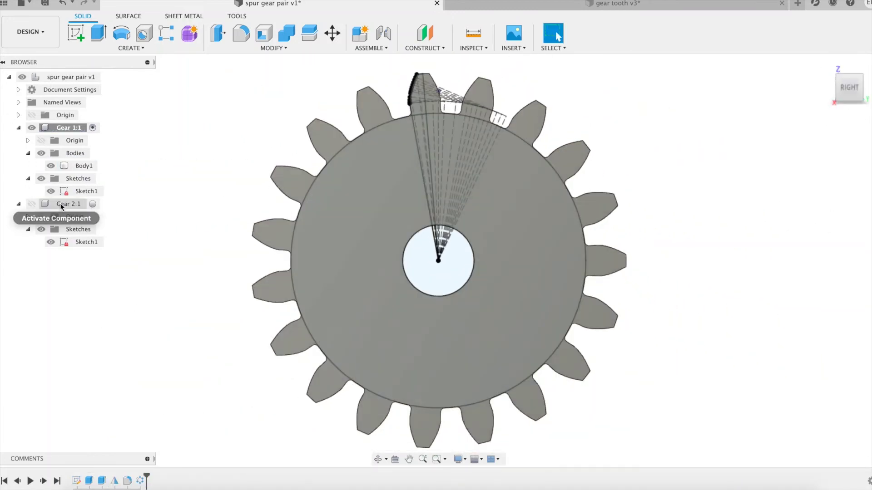
pyautogui.click(31, 204)
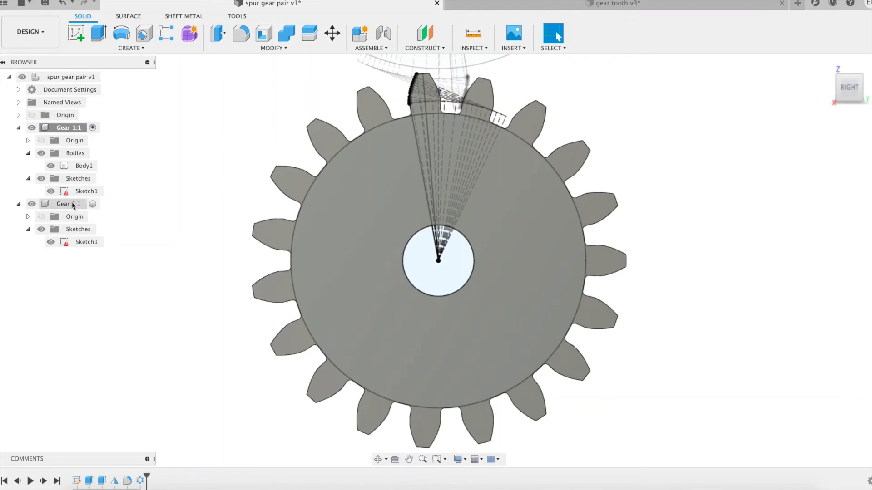
pyautogui.click(92, 204)
pyautogui.moveTo(743, 252); pyautogui.dragTo(699, 359, button='middle')
pyautogui.moveTo(692, 197); pyautogui.dragTo(691, 338, button='middle')
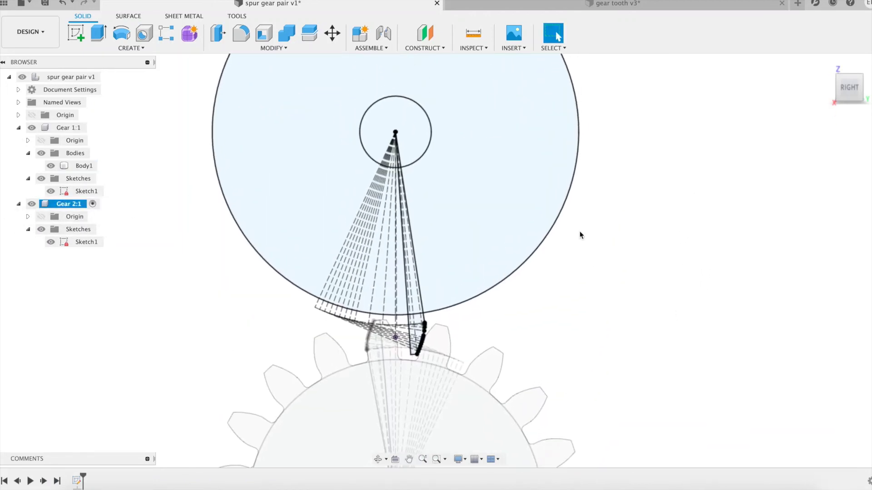
# Extrude Gear 2's root-circle ring together with the tooth wedge inside it by the parameter gt as a new body
pyautogui.click(514, 199)
pyautogui.scroll(3, 514, 199)
pyautogui.keyDown('shift'); pyautogui.click(383, 290); pyautogui.keyUp('shift')
pyautogui.write('e')
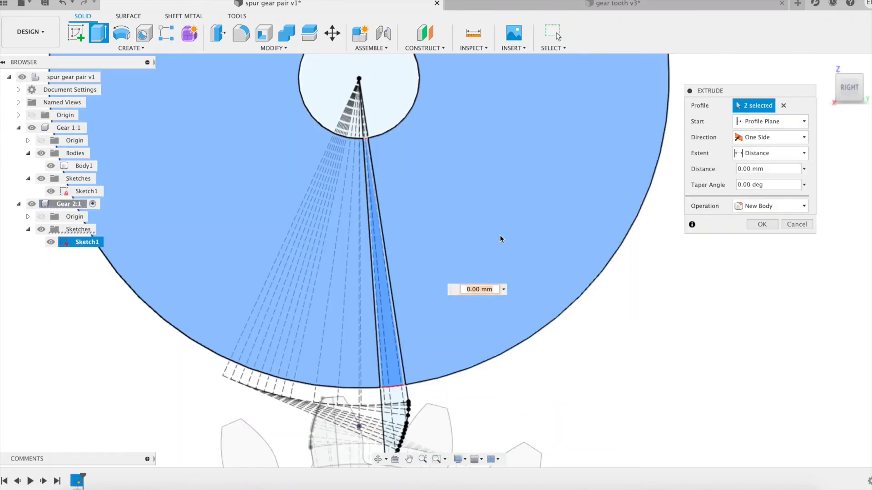
pyautogui.write('gt')
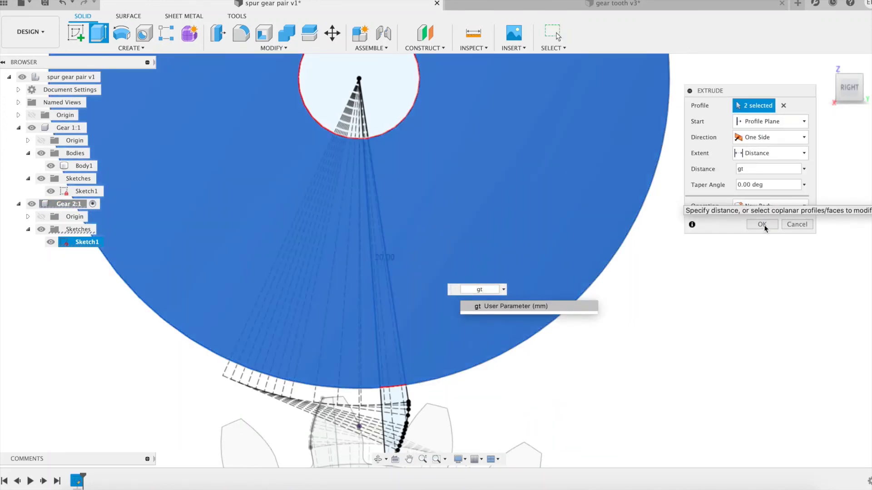
pyautogui.click(762, 225)
pyautogui.click(762, 224)
# Show Gear 2's Sketch1 again and extrude the half-tooth profile up to the face of the Gear 2 disc
pyautogui.scroll(-2, 475, 245)
pyautogui.click(51, 255)
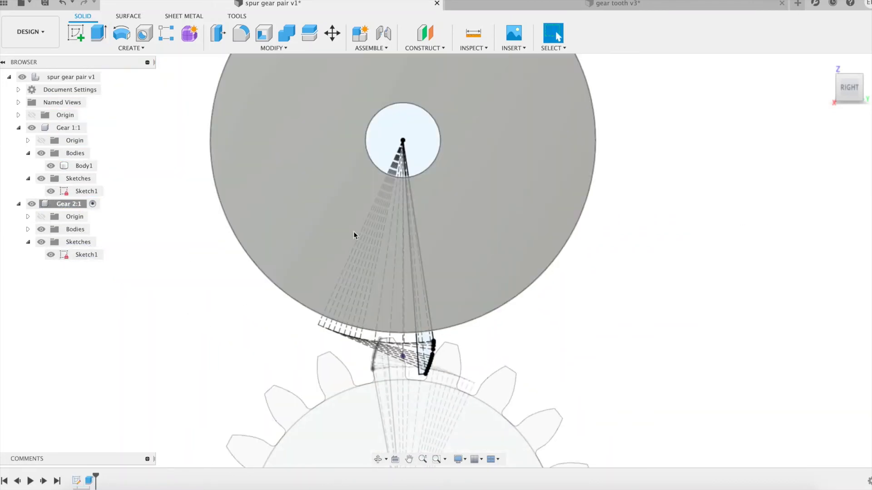
pyautogui.scroll(-1, 350, 233)
pyautogui.scroll(3, 420, 268)
pyautogui.press('e')
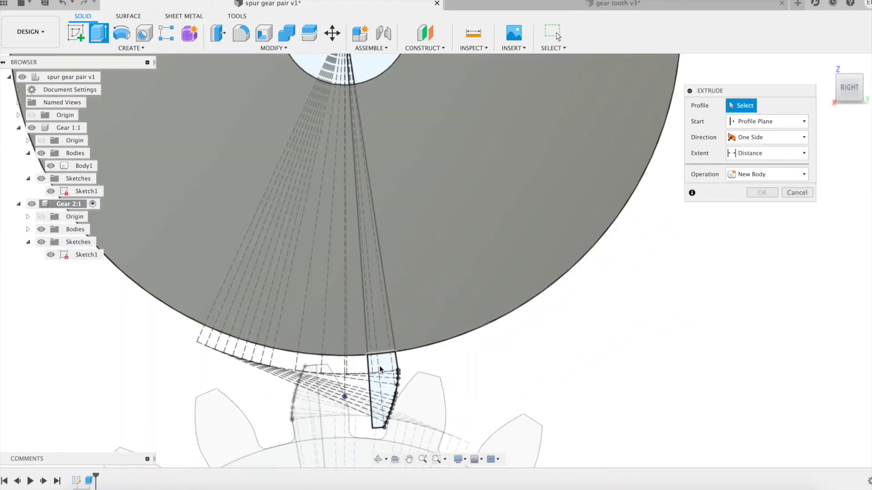
pyautogui.click(386, 367)
pyautogui.click(770, 153)
pyautogui.click(745, 165)
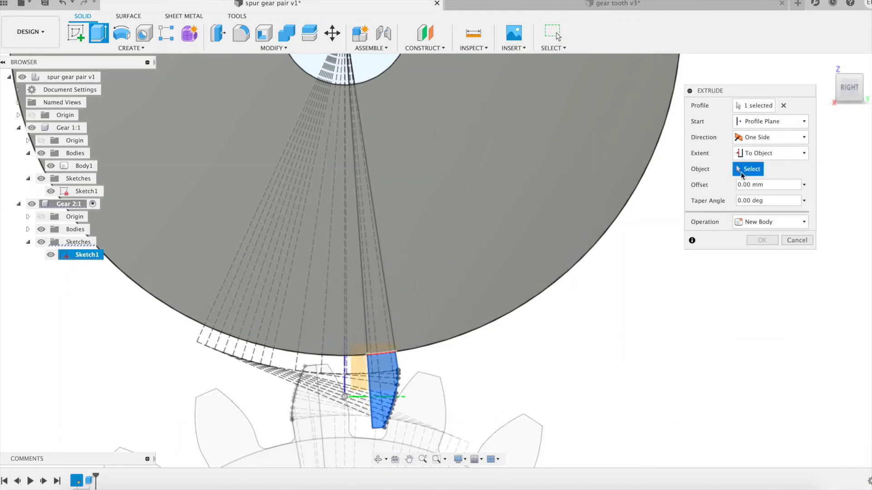
pyautogui.click(617, 175)
pyautogui.click(759, 273)
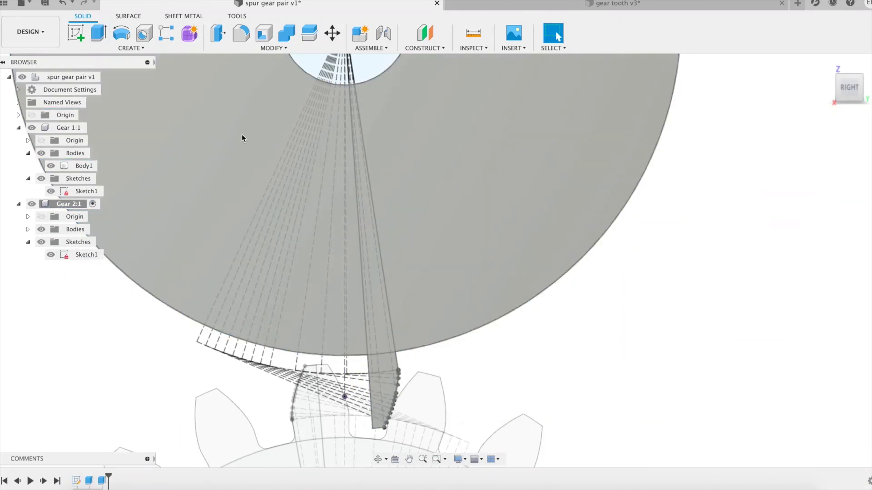
# Mirror Gear 2's half-tooth extrusion feature across the flat side face of the half tooth
pyautogui.click(139, 48)
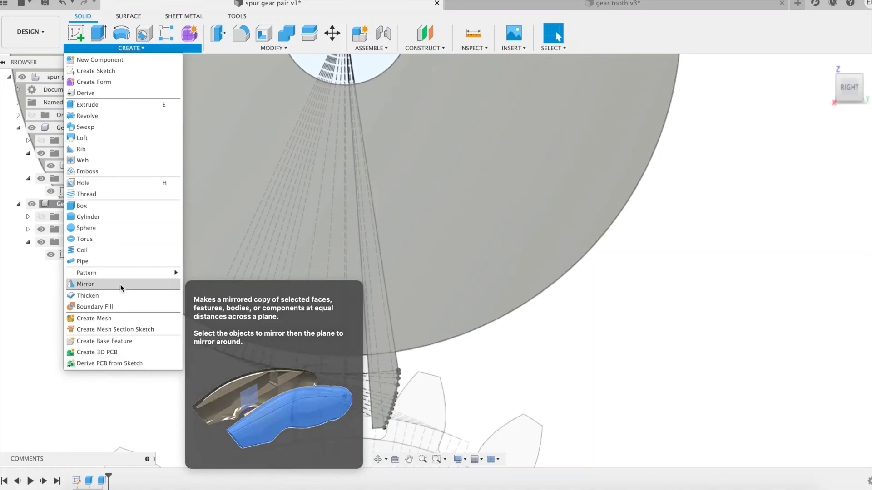
pyautogui.click(90, 286)
pyautogui.click(100, 481)
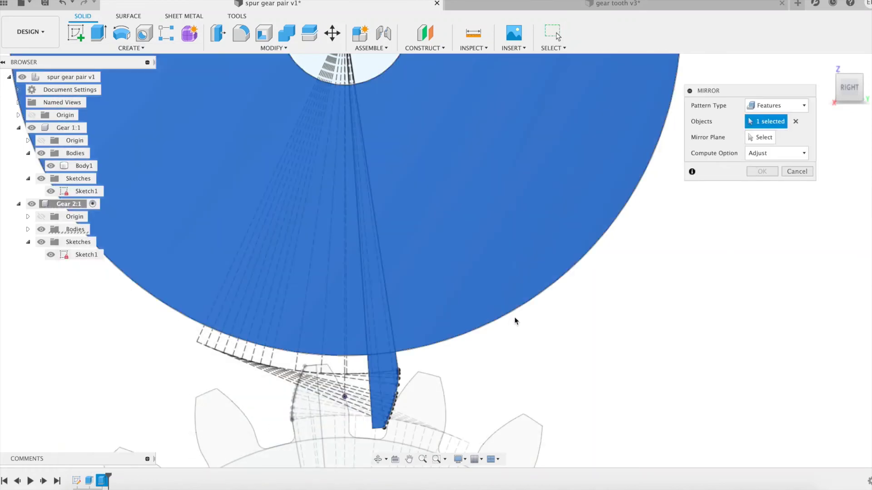
pyautogui.click(766, 138)
pyautogui.keyDown('shift'); pyautogui.moveTo(430, 232); pyautogui.dragTo(447, 232, button='middle'); pyautogui.keyUp('shift')
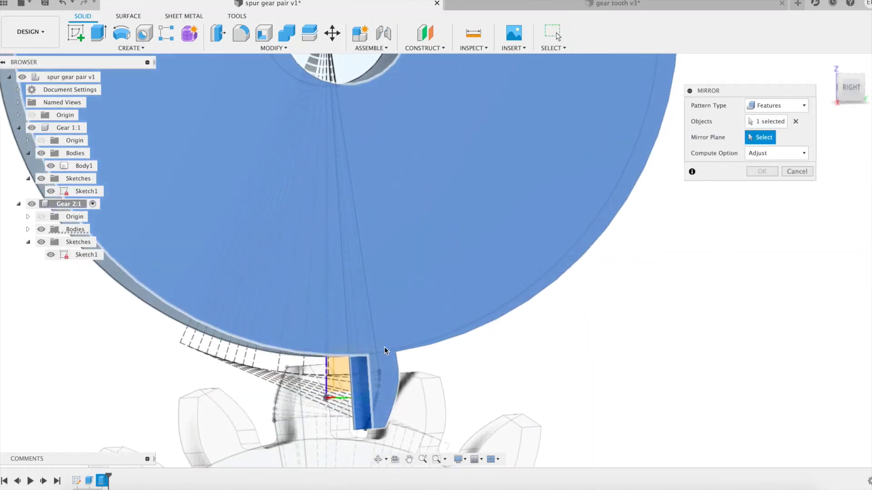
pyautogui.click(364, 377)
pyautogui.click(777, 171)
# Fillet the two edges where Gear 2's tooth meets the root disc with radius Rf
pyautogui.scroll(6, 311, 329)
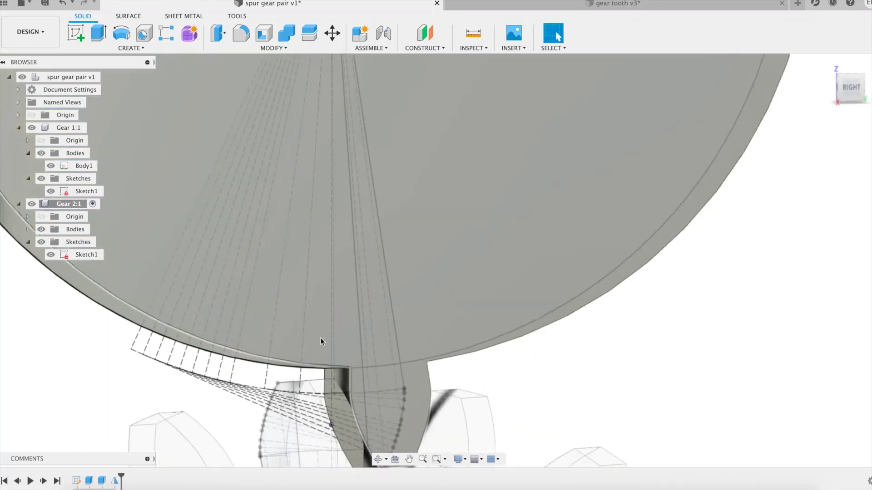
pyautogui.press('f')
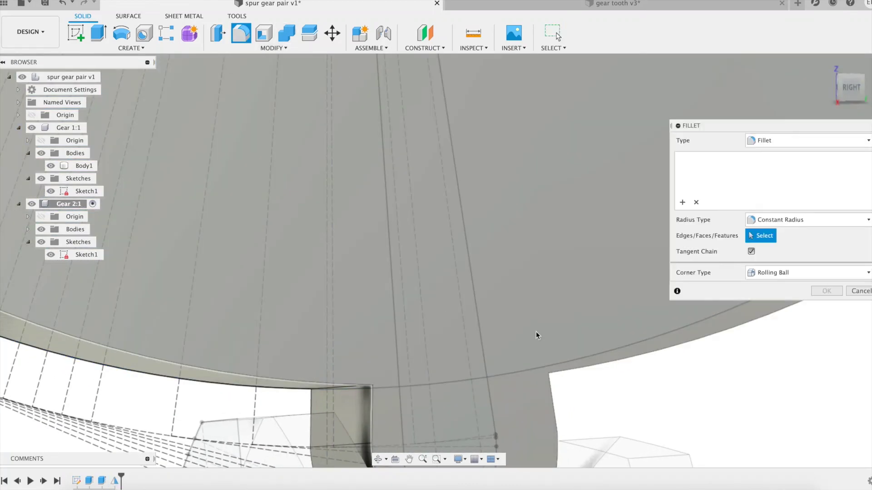
pyautogui.click(537, 374)
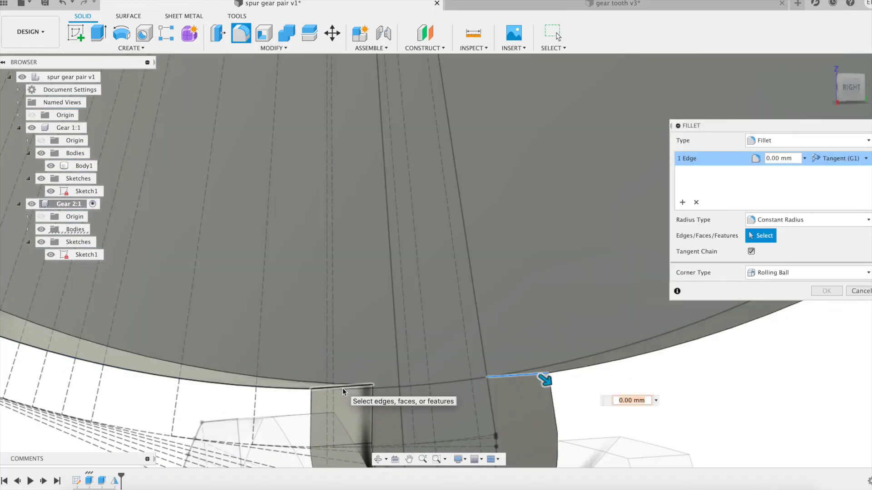
pyautogui.write('rf')
pyautogui.press('Return')
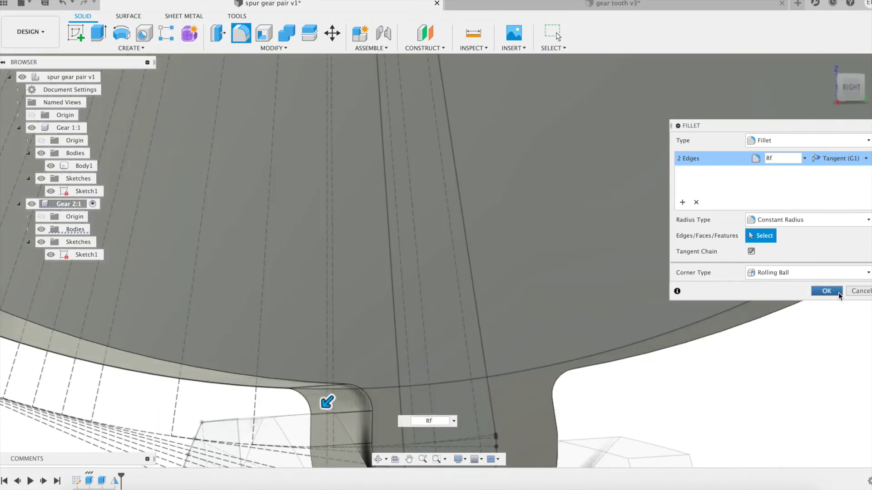
pyautogui.click(839, 293)
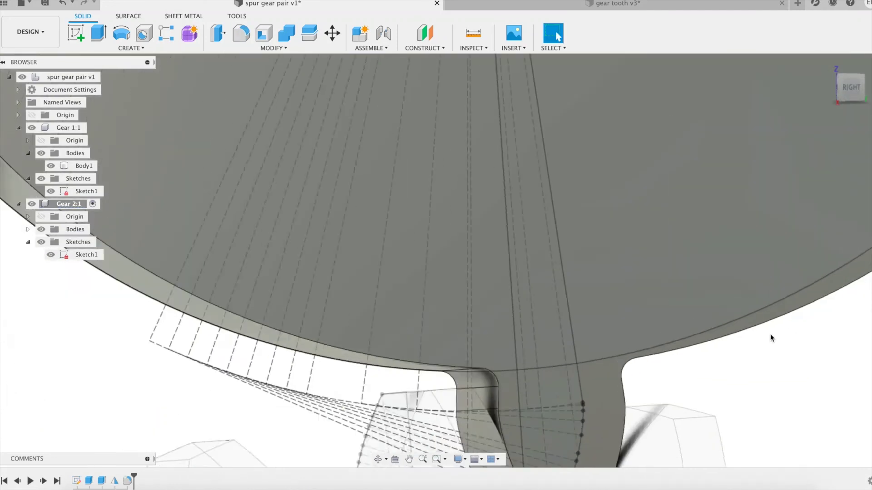
# Create a full circular pattern of Gear 2's tooth extrusion, mirror and fillet features around the bore axis with quantity Z2
pyautogui.scroll(-10, 770, 334)
pyautogui.moveTo(730, 282); pyautogui.dragTo(608, 277, button='middle')
pyautogui.scroll(-1, 609, 277)
pyautogui.scroll(-2, 783, 206)
pyautogui.moveTo(795, 206); pyautogui.dragTo(554, 235, button='middle')
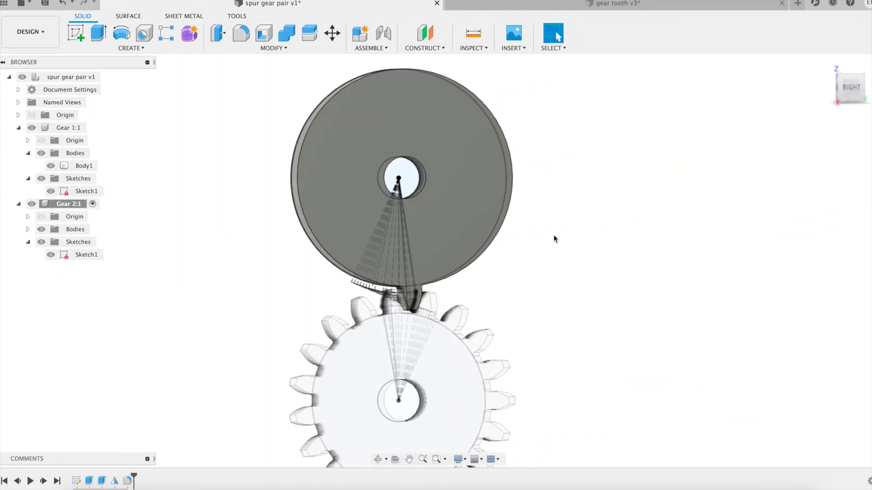
pyautogui.scroll(4, 427, 225)
pyautogui.click(131, 47)
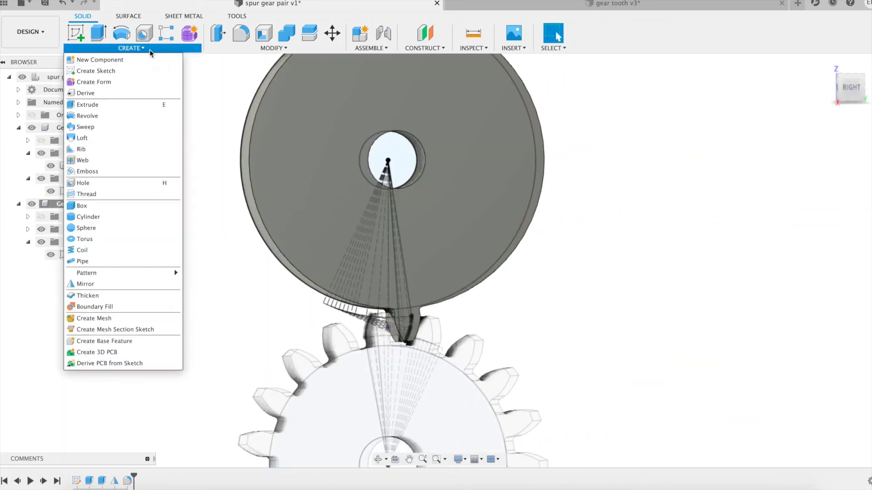
pyautogui.moveTo(177, 273)
pyautogui.click(235, 285)
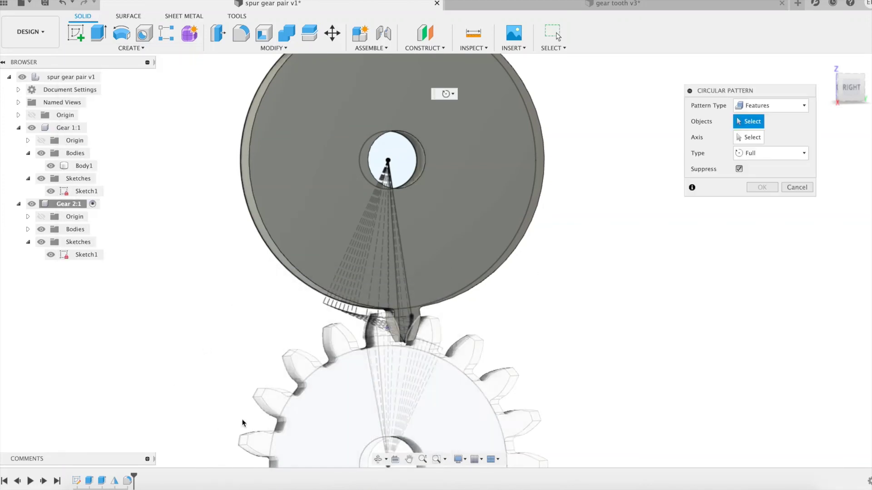
pyautogui.click(102, 481)
pyautogui.click(114, 481)
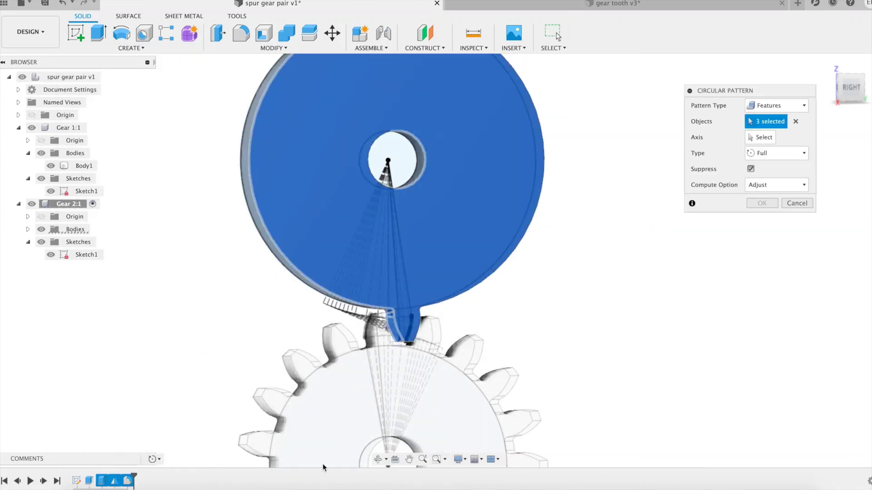
pyautogui.click(759, 138)
pyautogui.scroll(4, 413, 164)
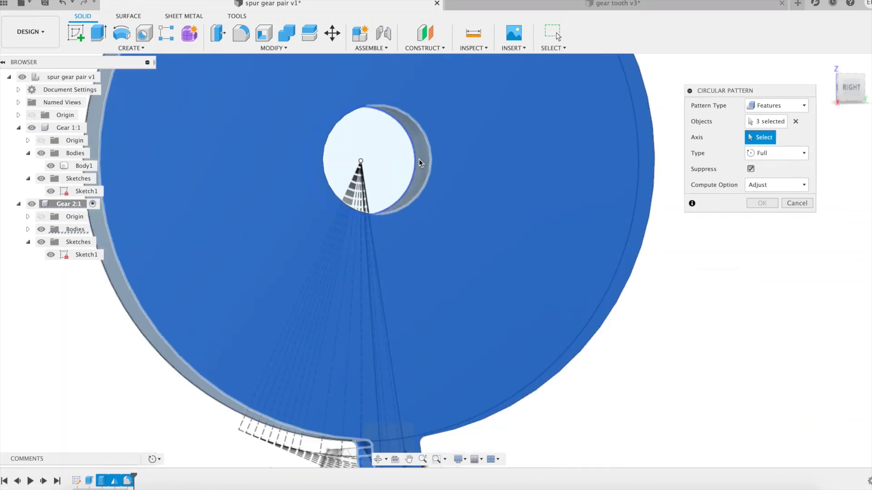
pyautogui.click(417, 164)
pyautogui.write('Z2')
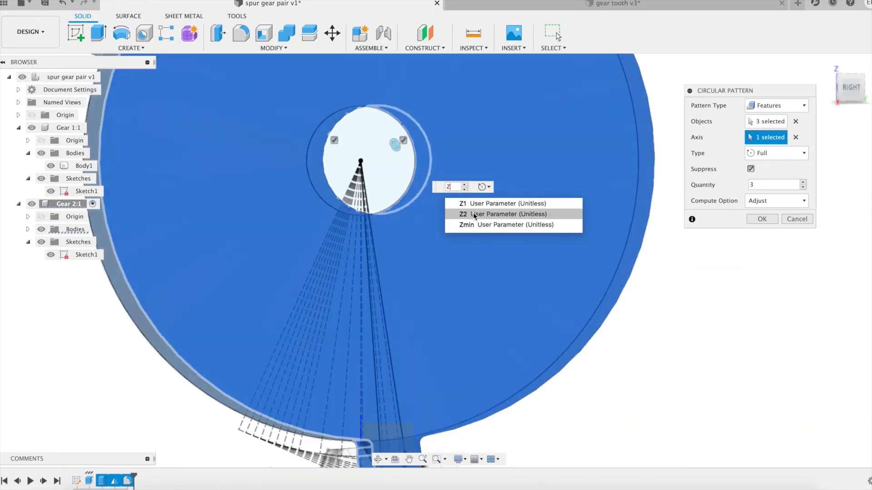
pyautogui.press('Return')
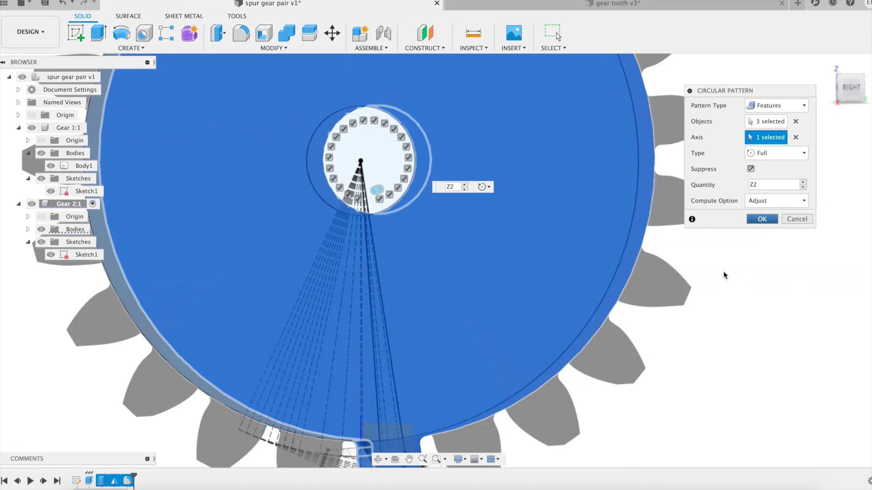
pyautogui.press('Return')
# Activate the top-level spur gear pair assembly and hide the sketches of both gears
pyautogui.scroll(-5, 723, 275)
pyautogui.moveTo(727, 274); pyautogui.dragTo(619, 185, button='middle')
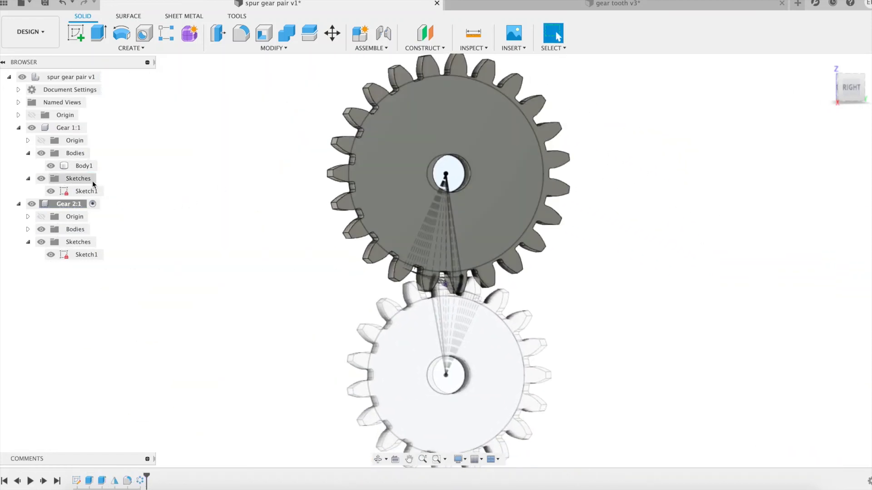
pyautogui.click(110, 77)
pyautogui.scroll(-2, 331, 230)
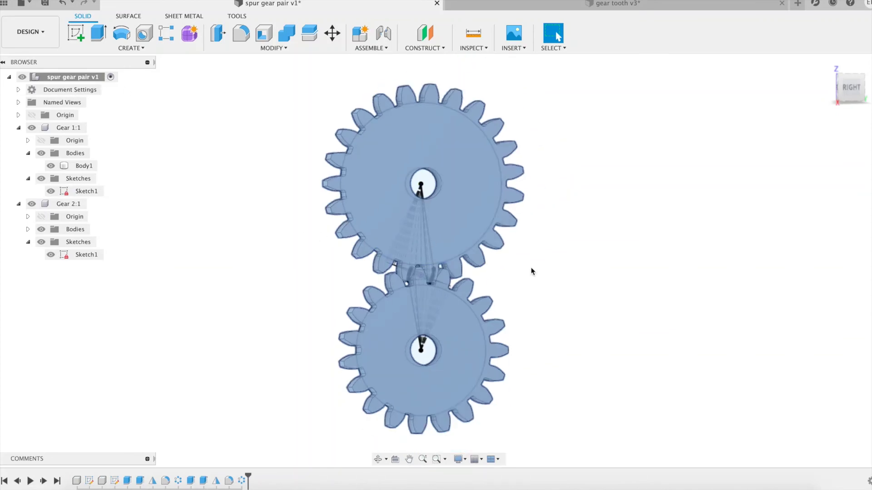
pyautogui.keyDown('shift'); pyautogui.moveTo(562, 266); pyautogui.dragTo(529, 275, button='middle'); pyautogui.keyUp('shift')
pyautogui.scroll(-3, 423, 289)
pyautogui.scroll(6, 422, 287)
pyautogui.click(41, 179)
pyautogui.click(41, 242)
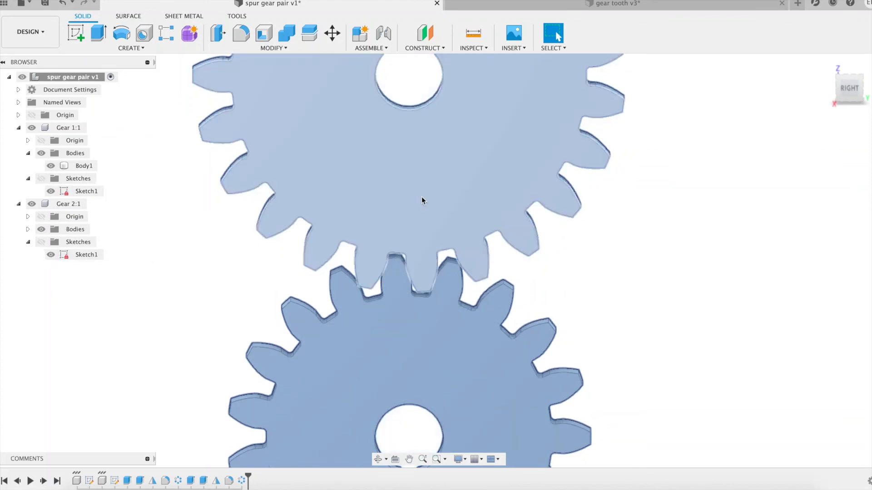
# Turn on component colour cycling and examine the flank contact between the meshing teeth in the right view
pyautogui.hotkey('shift', 'n')
pyautogui.scroll(2, 419, 277)
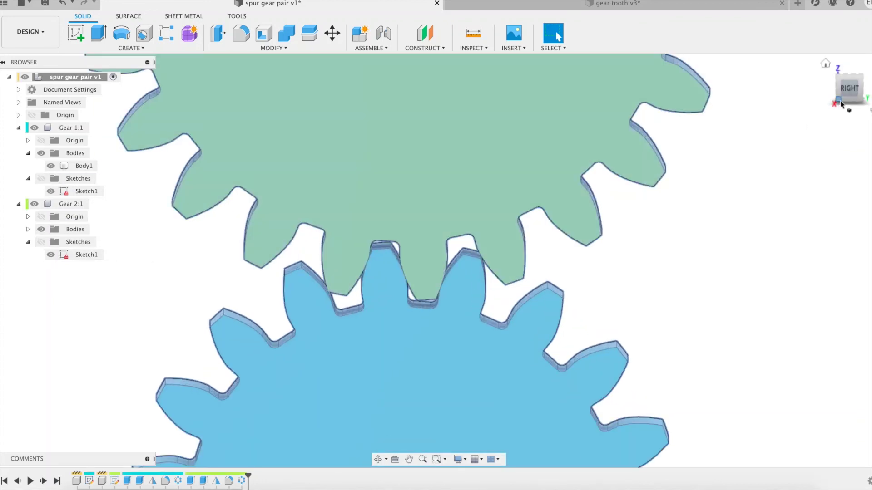
pyautogui.scroll(4, 409, 270)
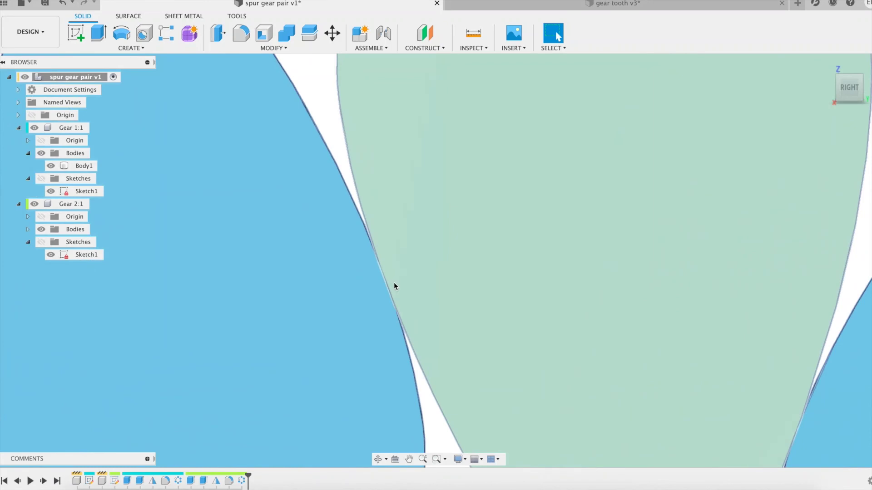
pyautogui.scroll(-1, 394, 280)
pyautogui.click(253, 214)
pyautogui.scroll(5, 254, 216)
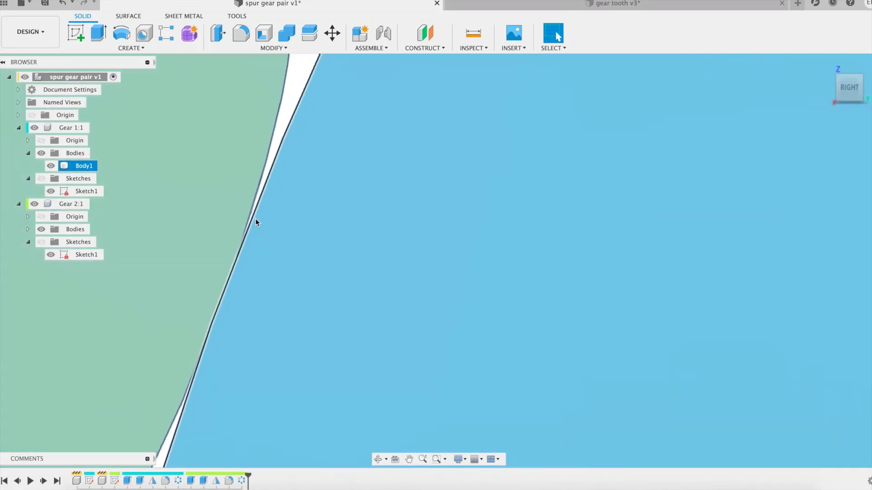
pyautogui.scroll(-3, 512, 286)
pyautogui.scroll(-8, 512, 286)
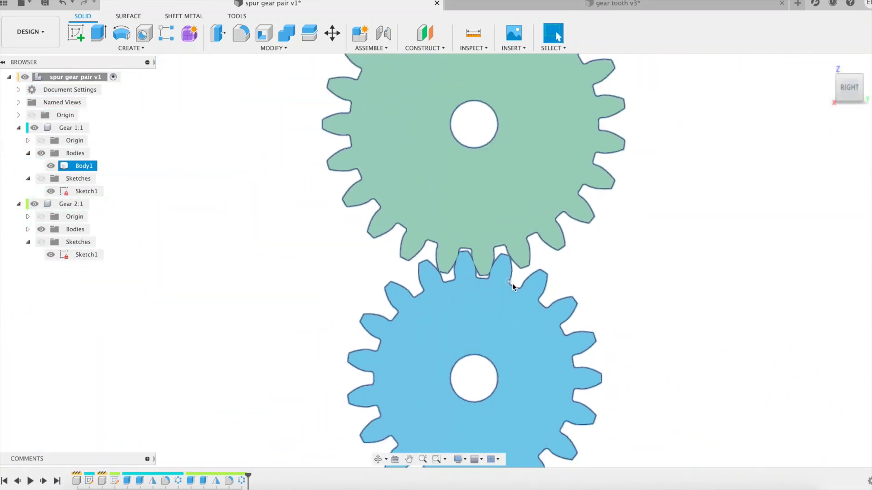
pyautogui.click(373, 171)
# Set the user parameters Z1 to 17 and Z2 to 19 teeth
pyautogui.click(273, 48)
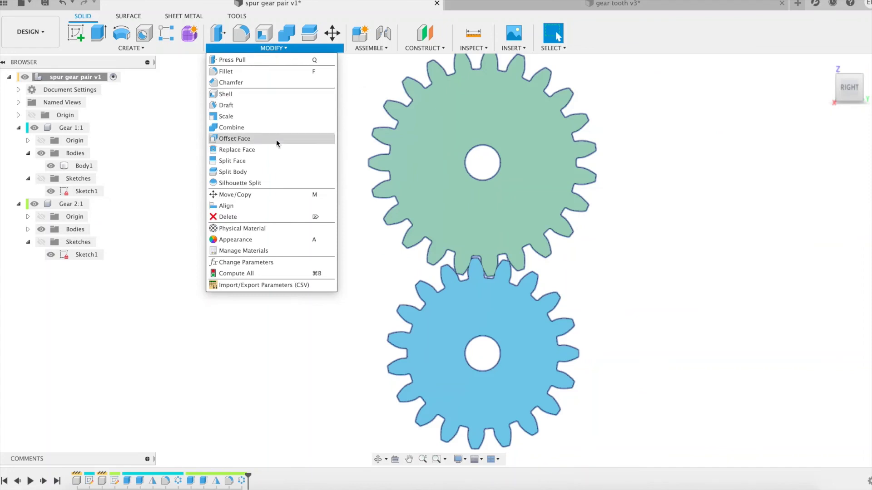
pyautogui.click(255, 271)
pyautogui.click(596, 163)
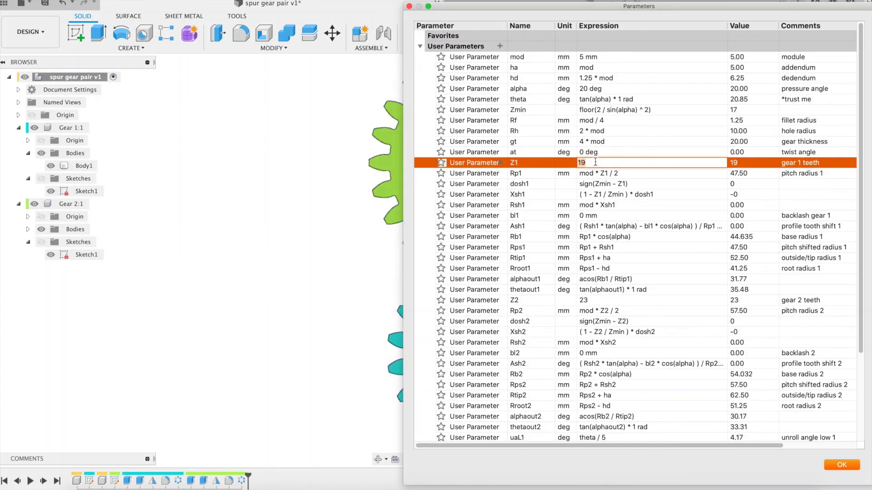
pyautogui.write('17')
pyautogui.click(595, 299)
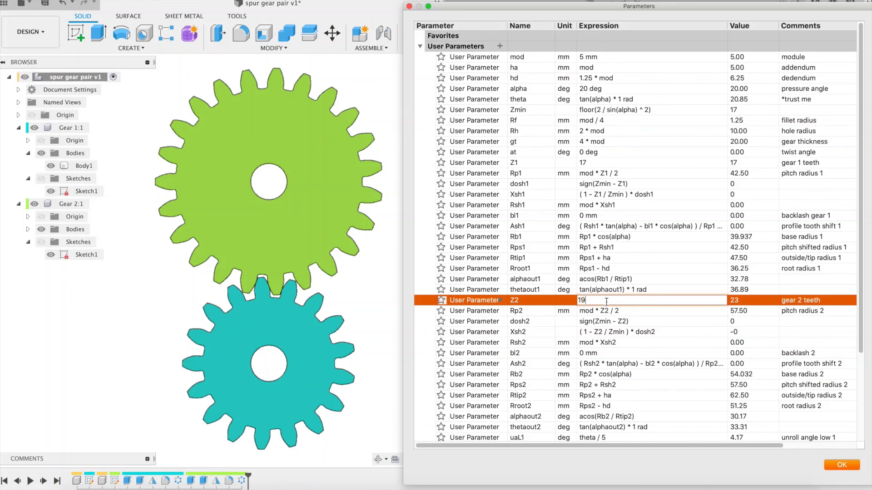
pyautogui.write('19')
pyautogui.press('Return')
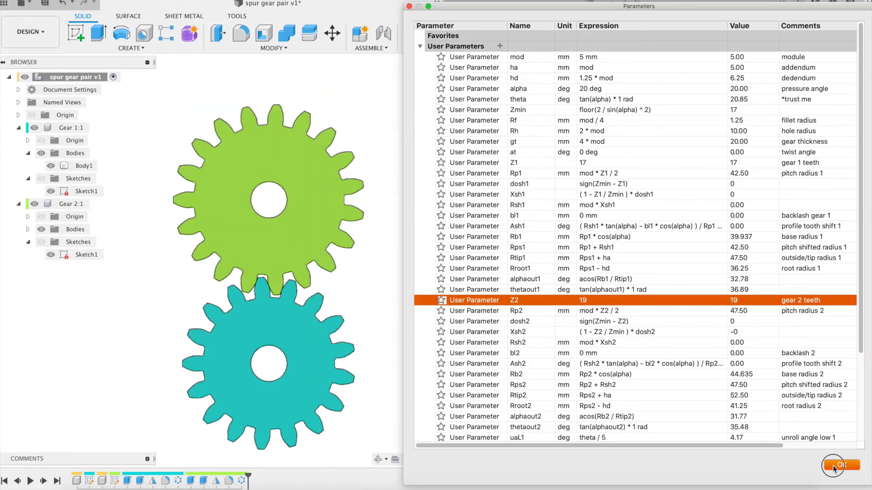
pyautogui.click(833, 465)
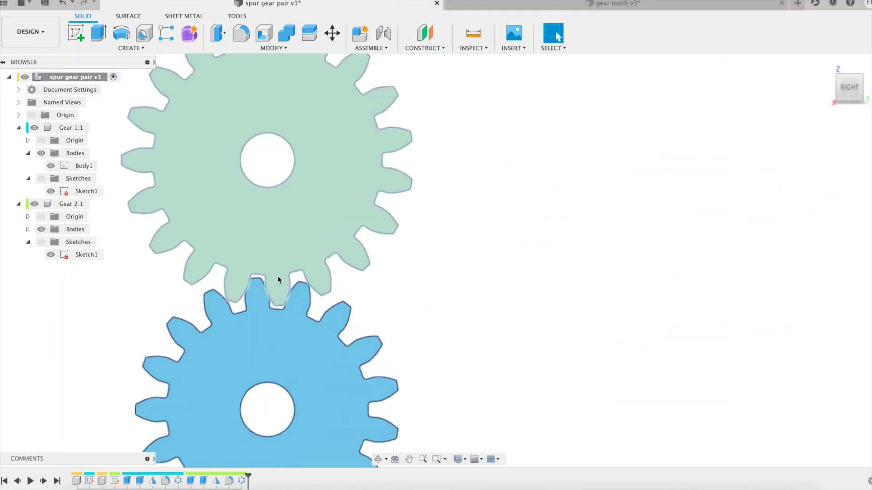
# Examine up close how the teeth of the 17-tooth and 19-tooth gears touch along their flanks
pyautogui.scroll(5, 280, 274)
pyautogui.scroll(5, 376, 274)
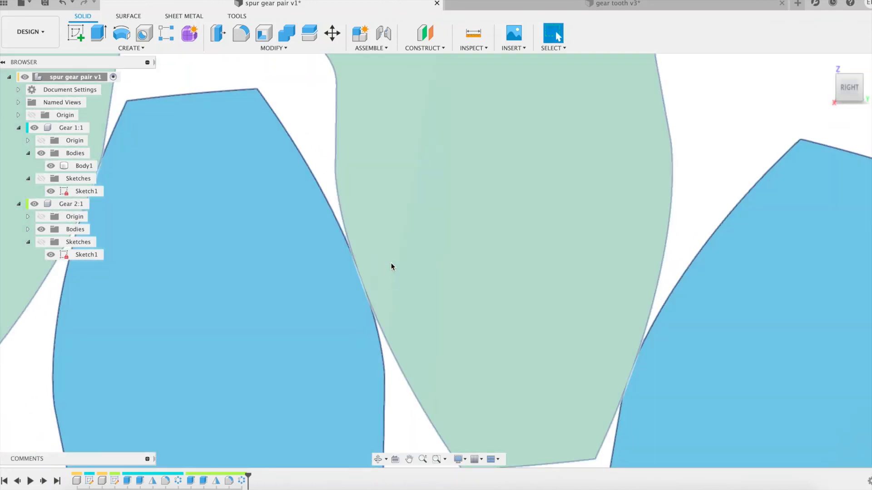
pyautogui.moveTo(391, 266); pyautogui.dragTo(597, 252, button='middle')
pyautogui.scroll(5, 357, 184)
pyautogui.scroll(-6, 361, 211)
pyautogui.scroll(-3, 772, 290)
pyautogui.scroll(5, 727, 277)
pyautogui.scroll(-8, 727, 249)
pyautogui.scroll(-8, 523, 178)
pyautogui.keyDown('shift'); pyautogui.moveTo(528, 172); pyautogui.dragTo(400, 191, button='middle'); pyautogui.keyUp('shift')
# Set the user parameters Z1 to 8 and Z2 to 17 teeth
pyautogui.click(272, 48)
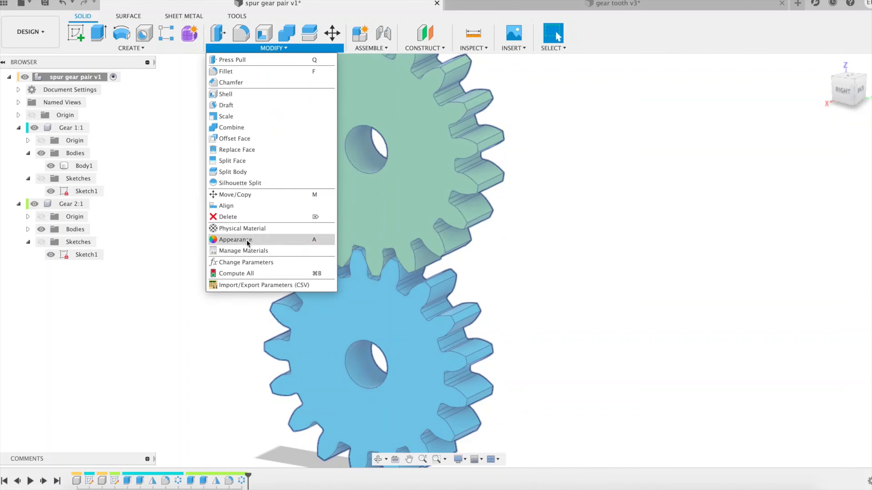
pyautogui.click(255, 260)
pyautogui.click(595, 162)
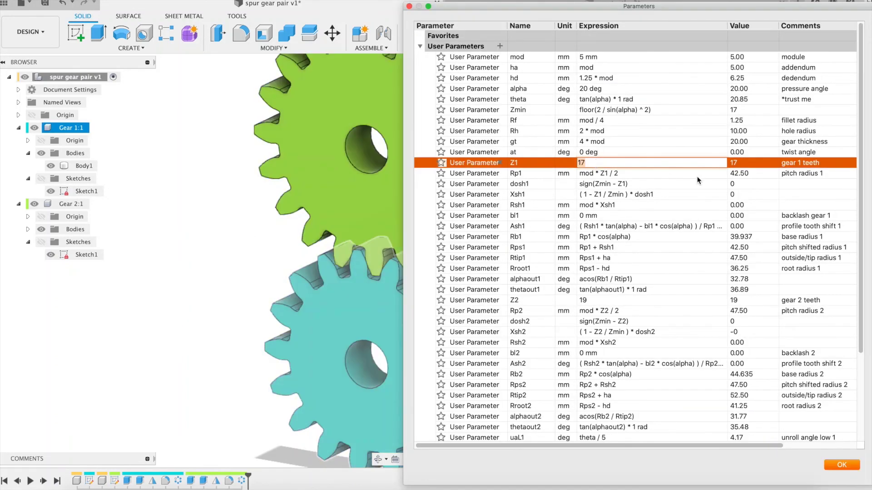
pyautogui.press('Return')
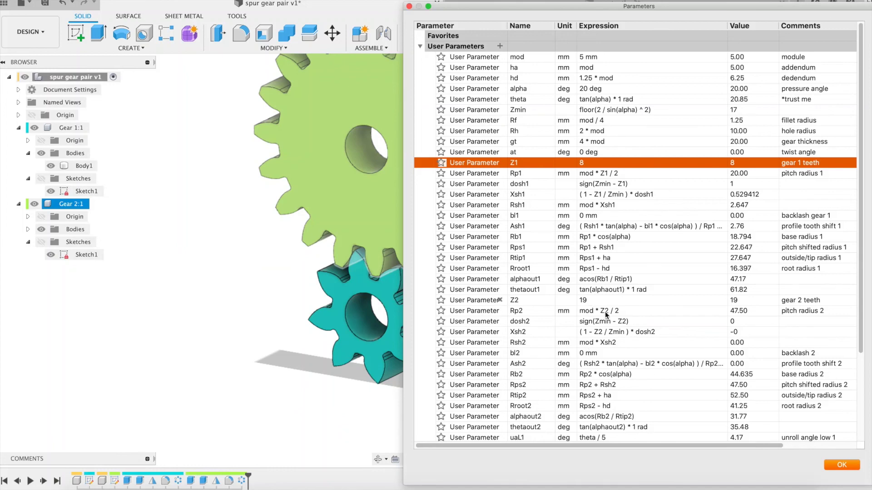
pyautogui.click(596, 301)
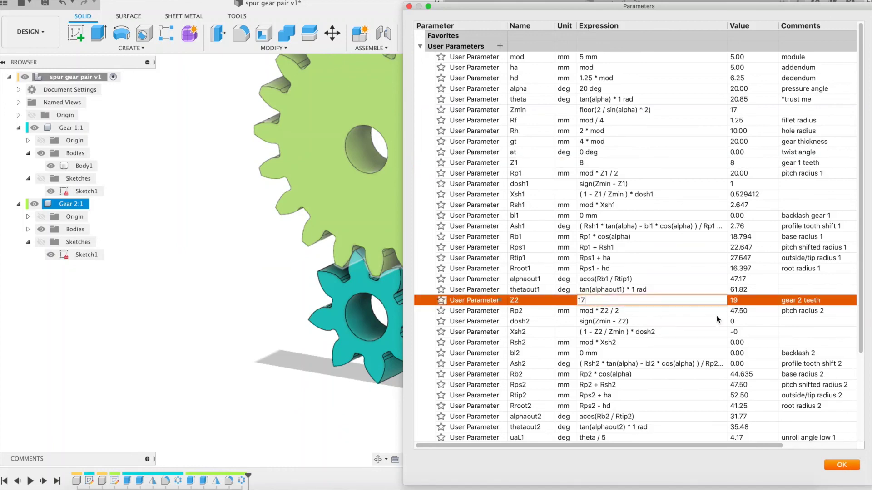
pyautogui.press('Return')
# Examine the tooth contact between the 8-tooth and 17-tooth gears up close in the right view
pyautogui.scroll(3, 315, 216)
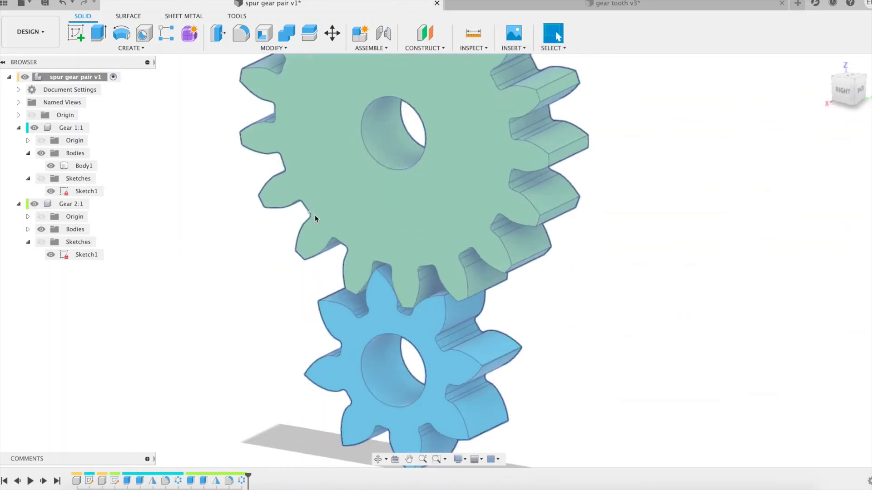
pyautogui.click(839, 100)
pyautogui.scroll(10, 462, 284)
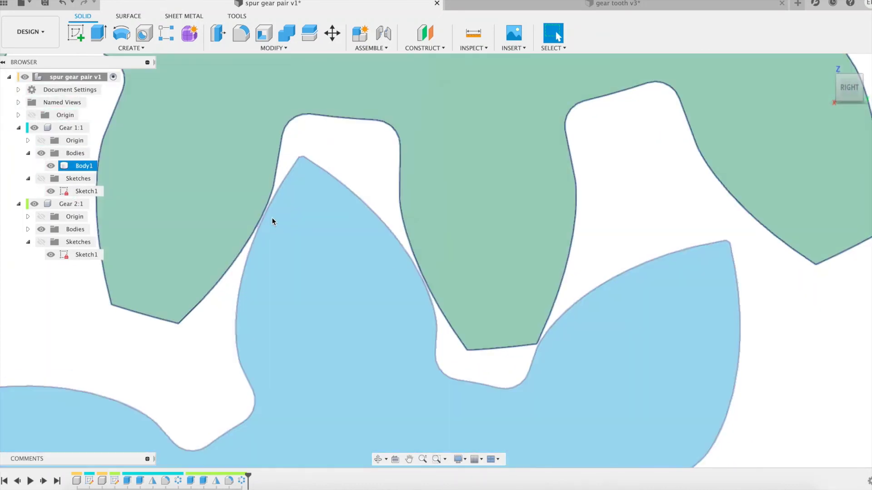
pyautogui.scroll(3, 429, 279)
pyautogui.click(451, 275)
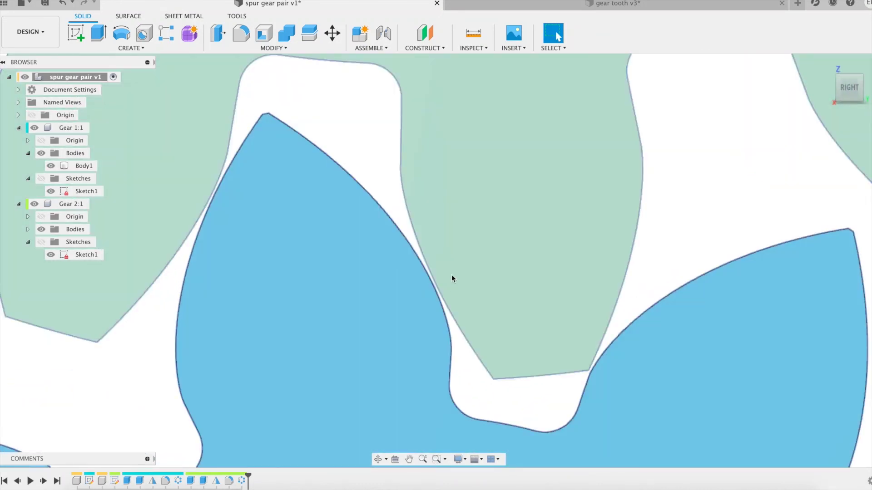
# Set the user parameters Z1 to 17 and Z2 to 29 teeth
pyautogui.scroll(-5, 448, 276)
pyautogui.scroll(3, 448, 276)
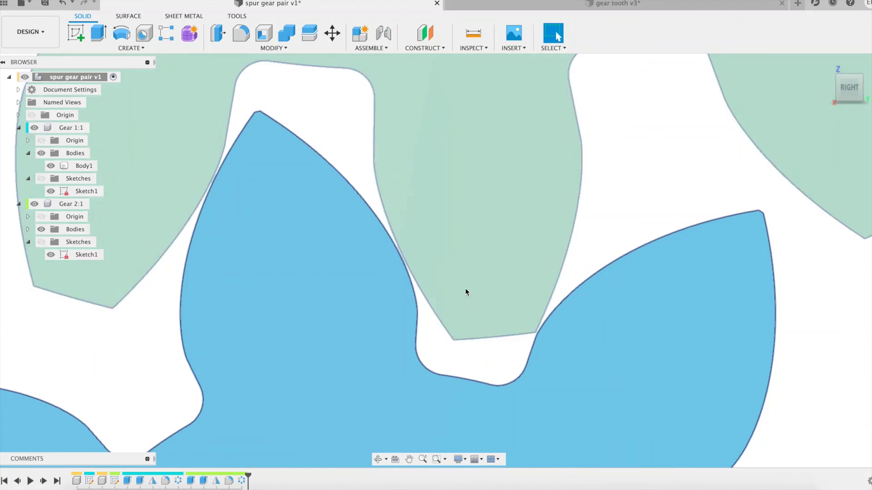
pyautogui.scroll(-5, 473, 298)
pyautogui.scroll(-5, 463, 287)
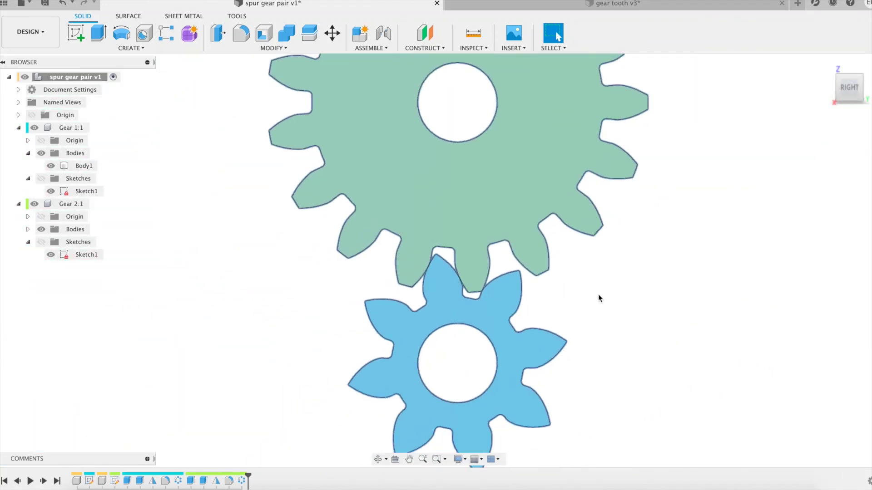
pyautogui.scroll(-3, 599, 294)
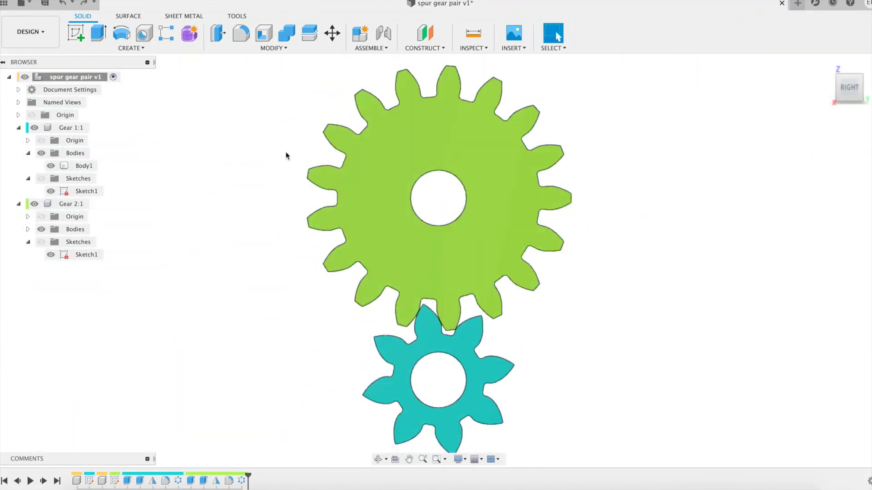
pyautogui.click(274, 48)
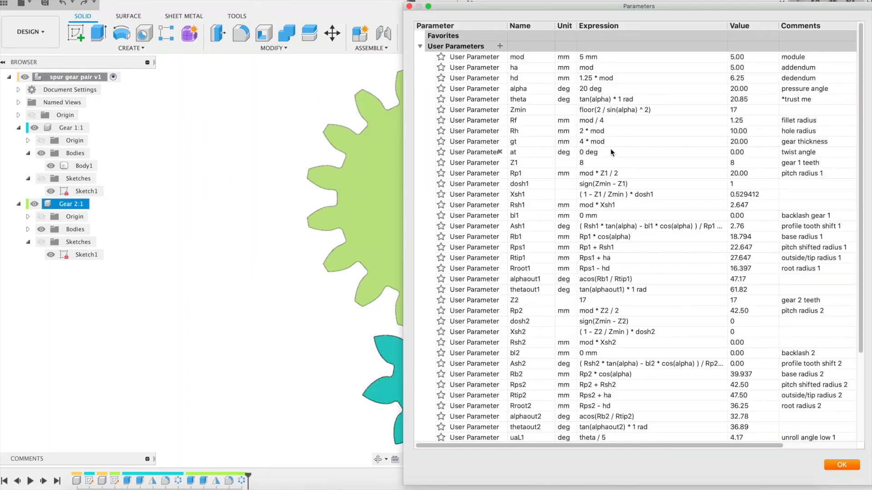
pyautogui.doubleClick(591, 165)
pyautogui.write('17')
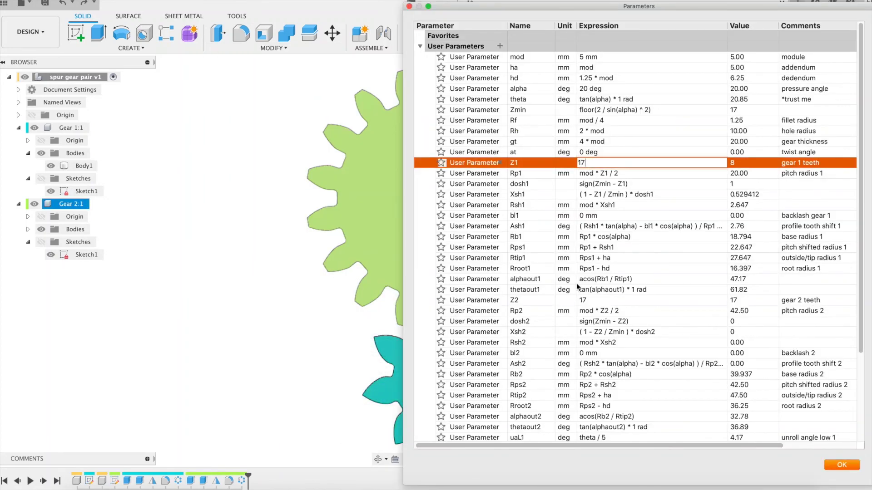
pyautogui.doubleClick(590, 299)
pyautogui.write('29')
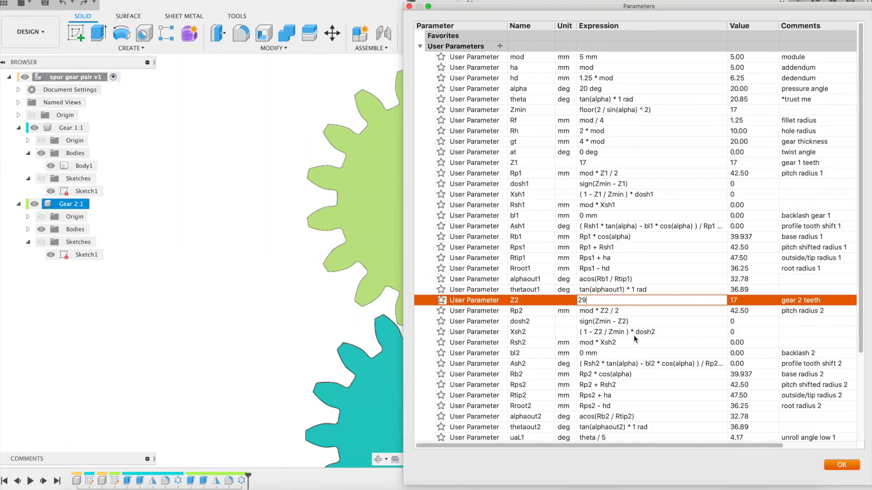
pyautogui.press('Return')
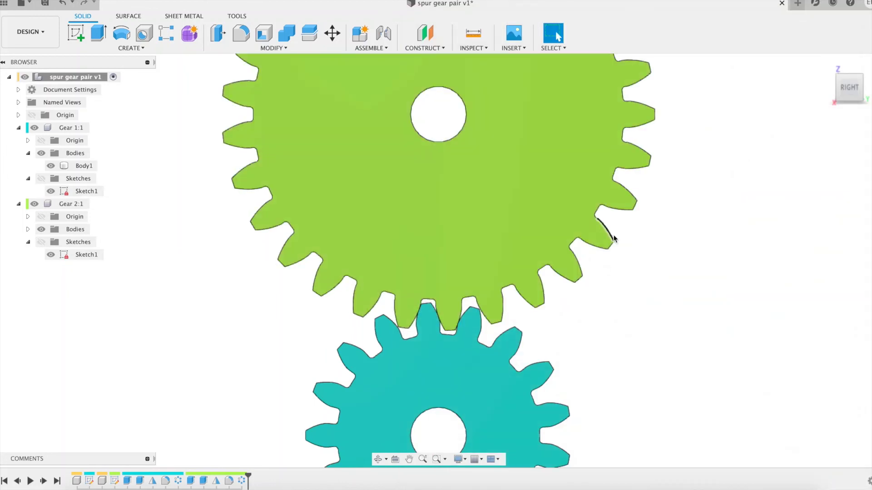
# Examine the meshing of the 17-tooth and 29-tooth gears up close and with the whole pair in view
pyautogui.scroll(5, 464, 306)
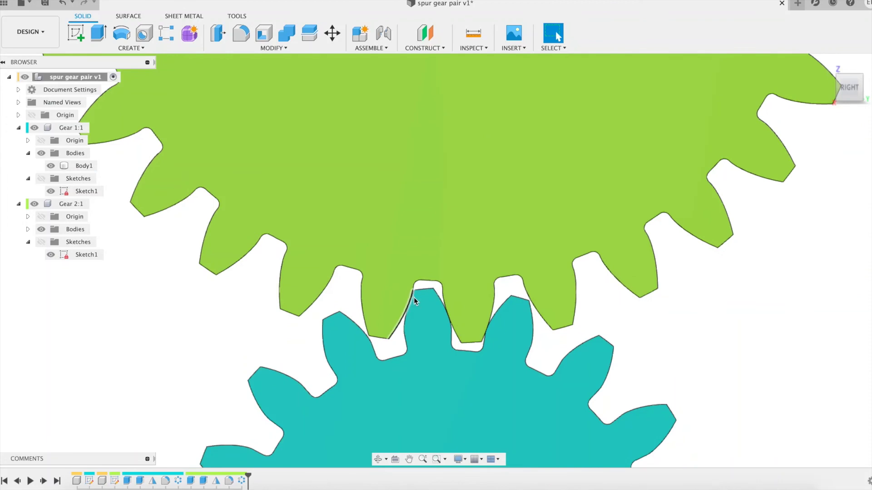
pyautogui.scroll(-5, 399, 337)
pyautogui.press('F6')
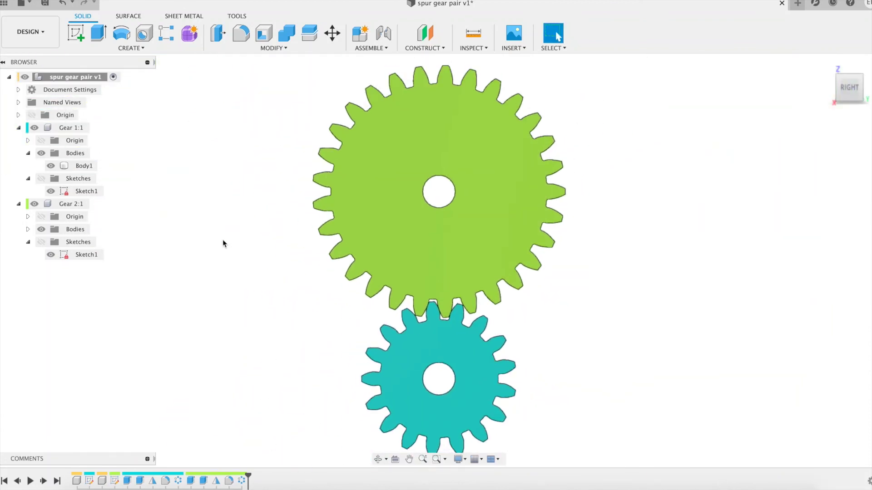